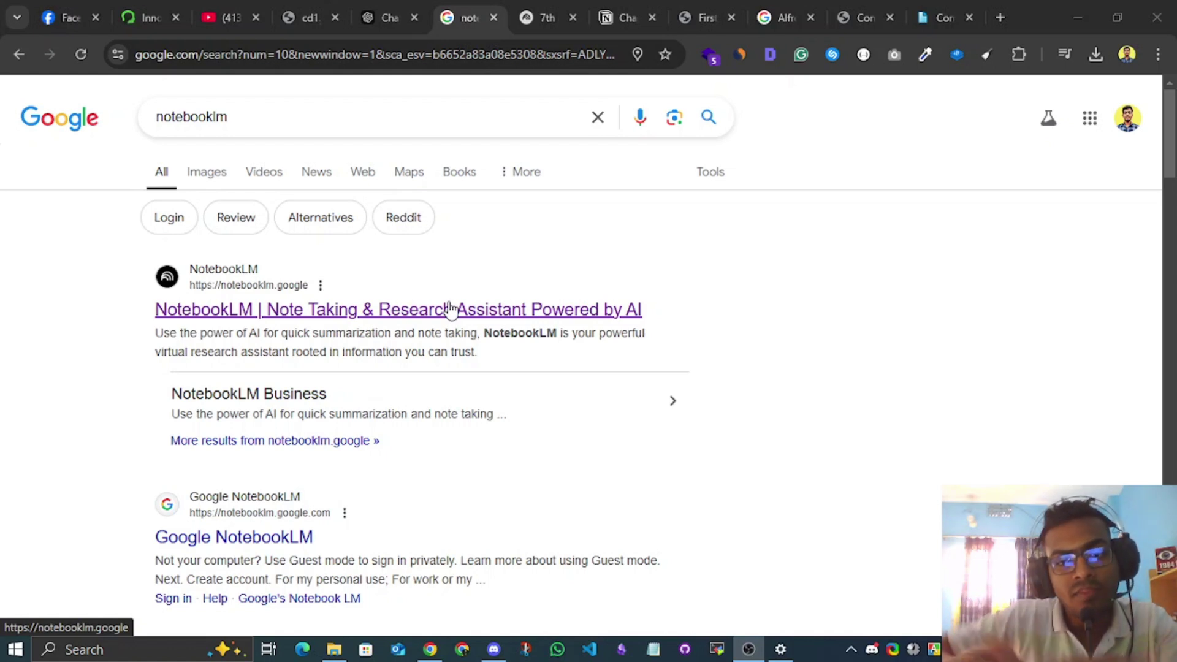
Step: Open the official NotebookLM site from the notebooklm search results
left_click(545, 17)
left_click(454, 8)
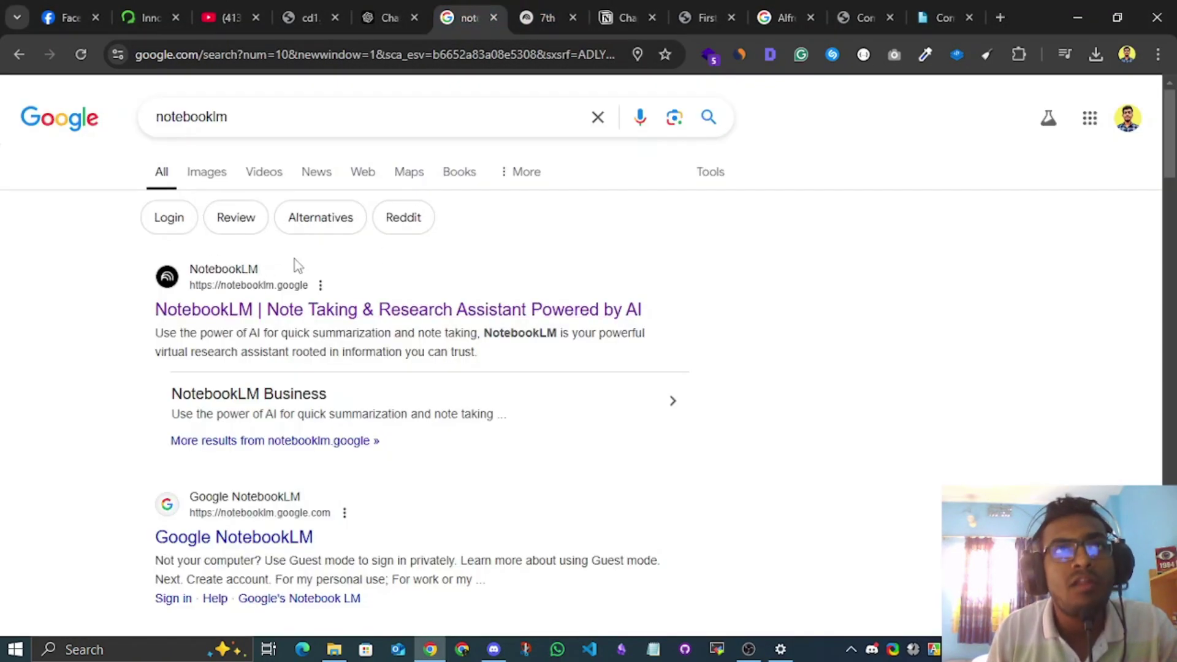
left_click(370, 311)
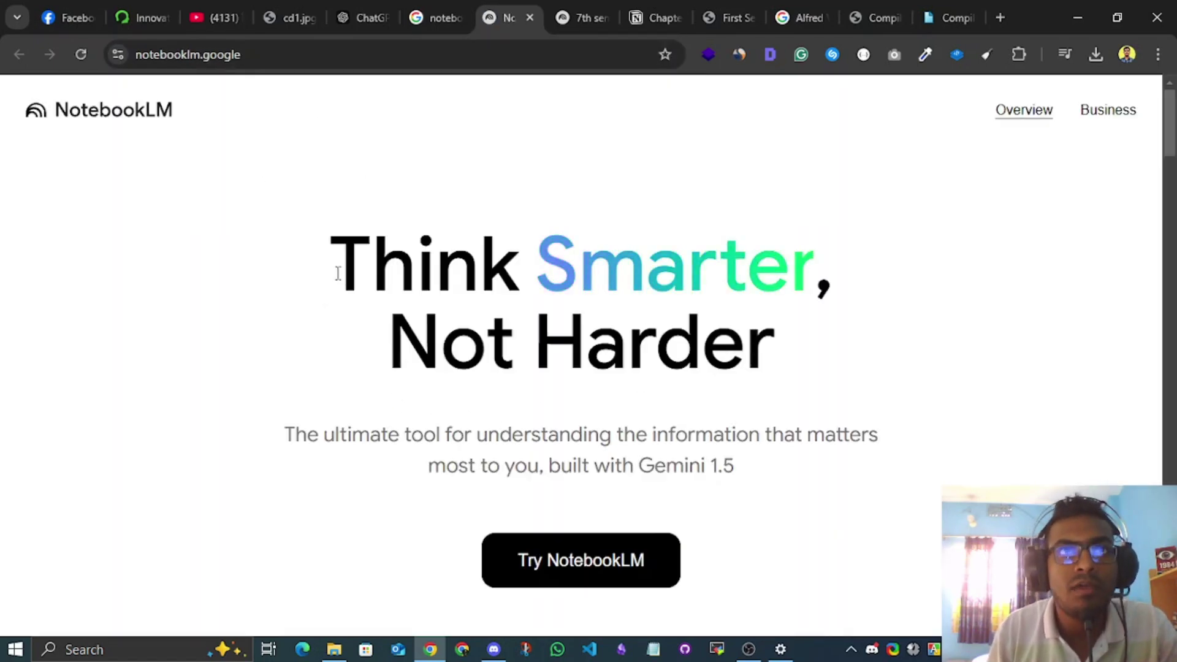
left_click_drag(336, 263, 888, 274)
left_click(795, 335)
Step: Scroll through the 'Think Smarter, Not Harder' NotebookLM landing page
scroll(650, 380, "down", 2)
scroll(653, 386, "up", 2)
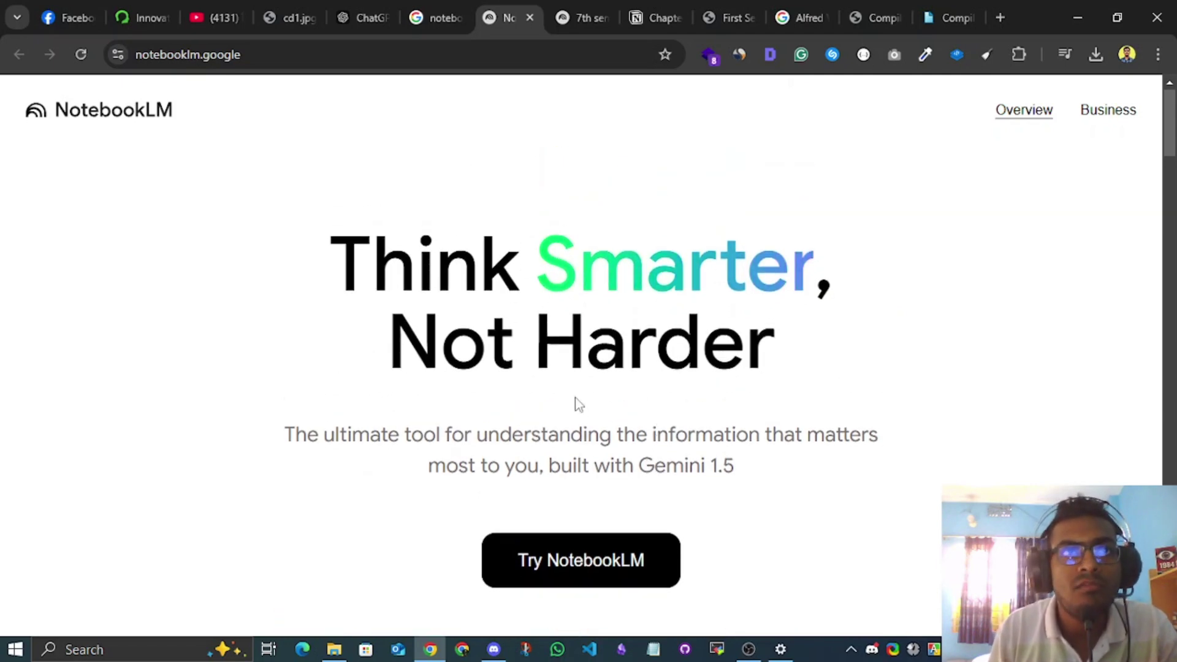
scroll(487, 288, "down", 4)
scroll(512, 318, "down", 10)
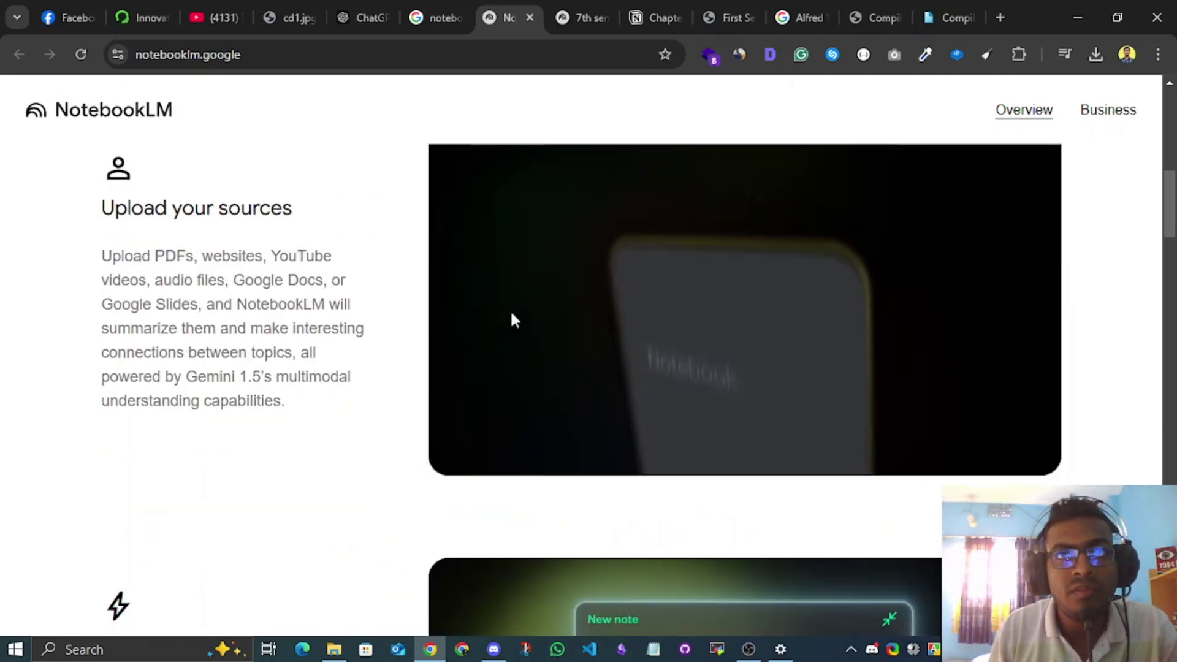
scroll(514, 325, "down", 16)
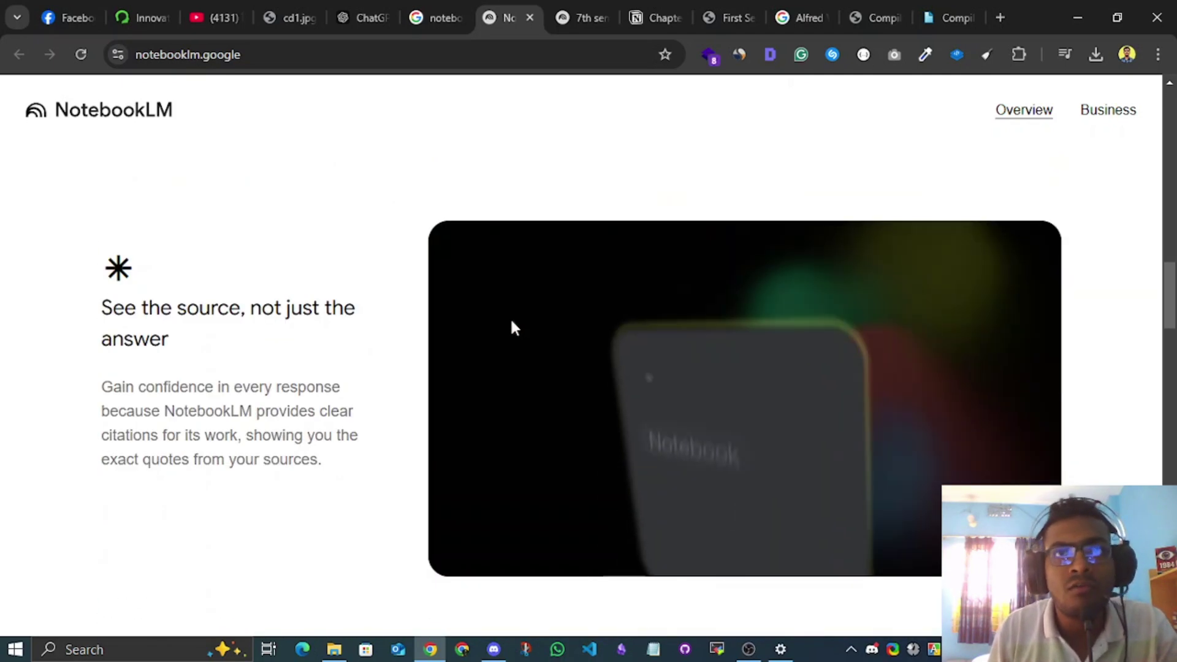
scroll(509, 337, "down", 8)
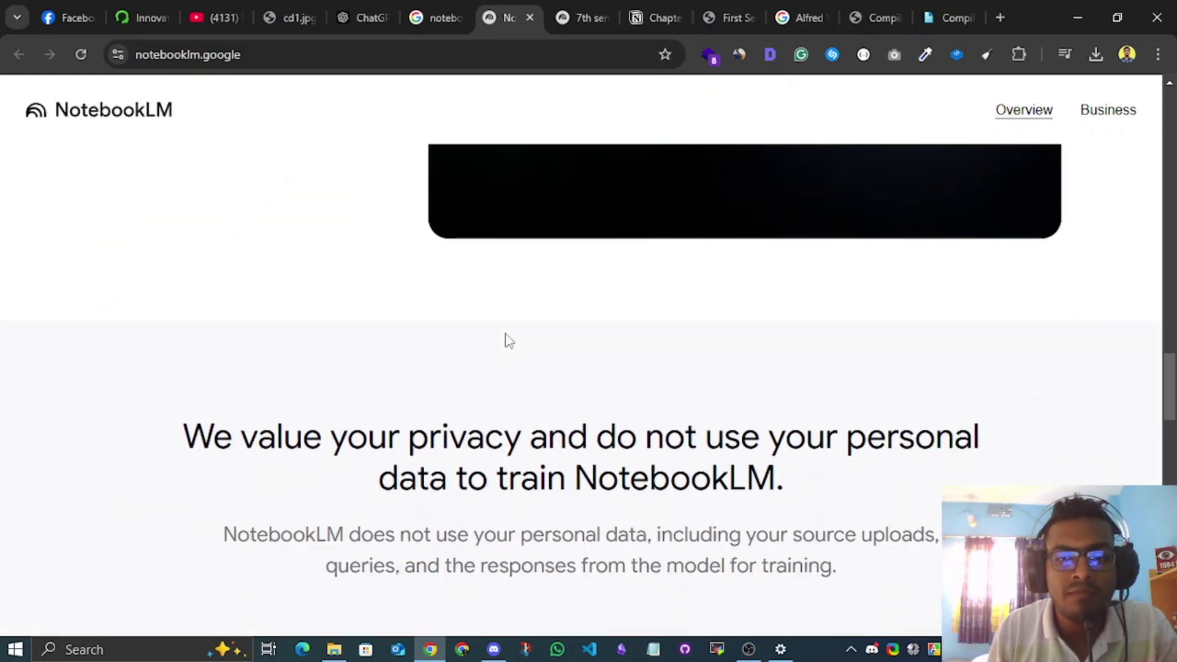
scroll(504, 334, "up", 9)
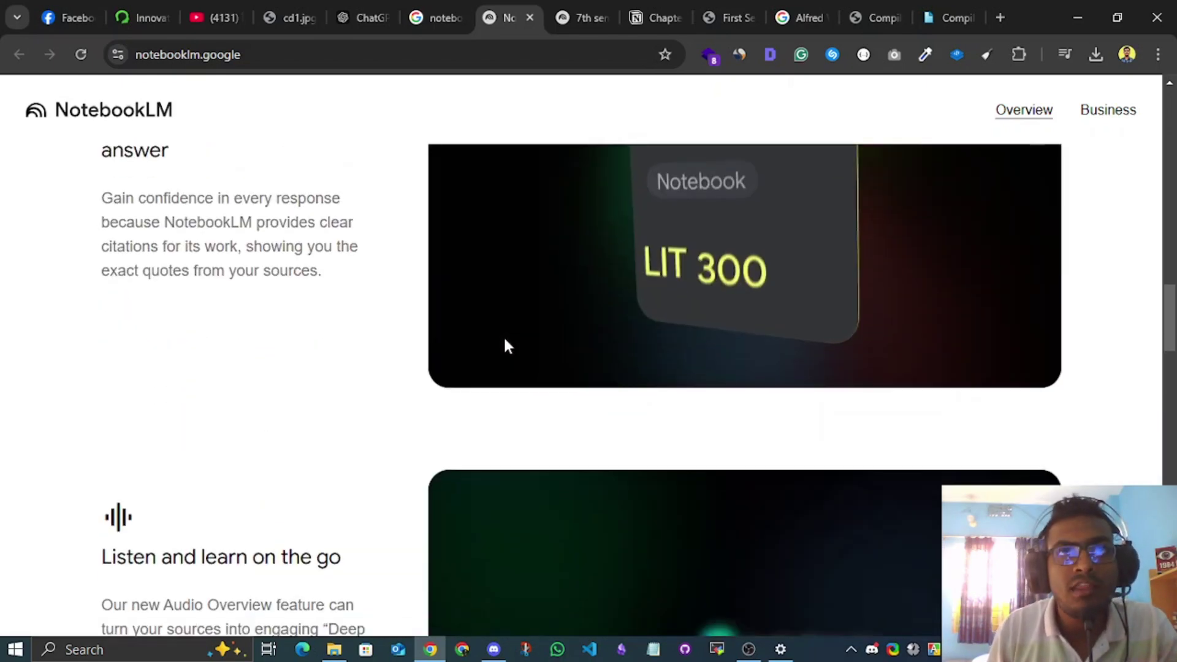
scroll(506, 340, "down", 10)
scroll(505, 347, "down", 15)
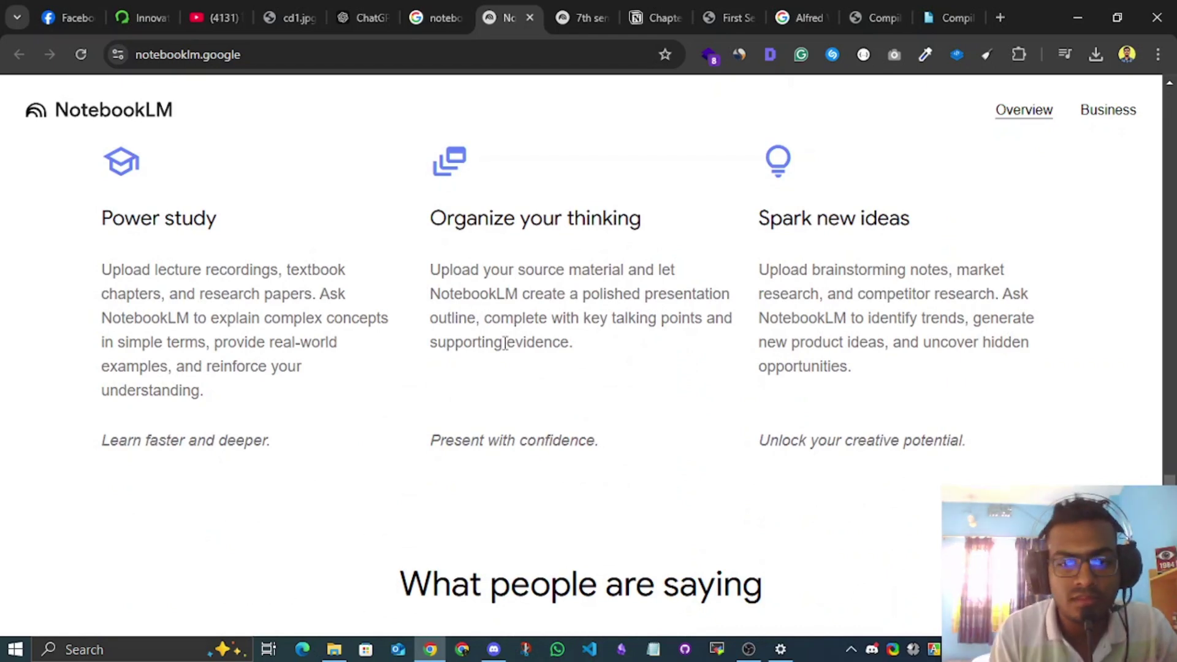
scroll(526, 343, "down", 8)
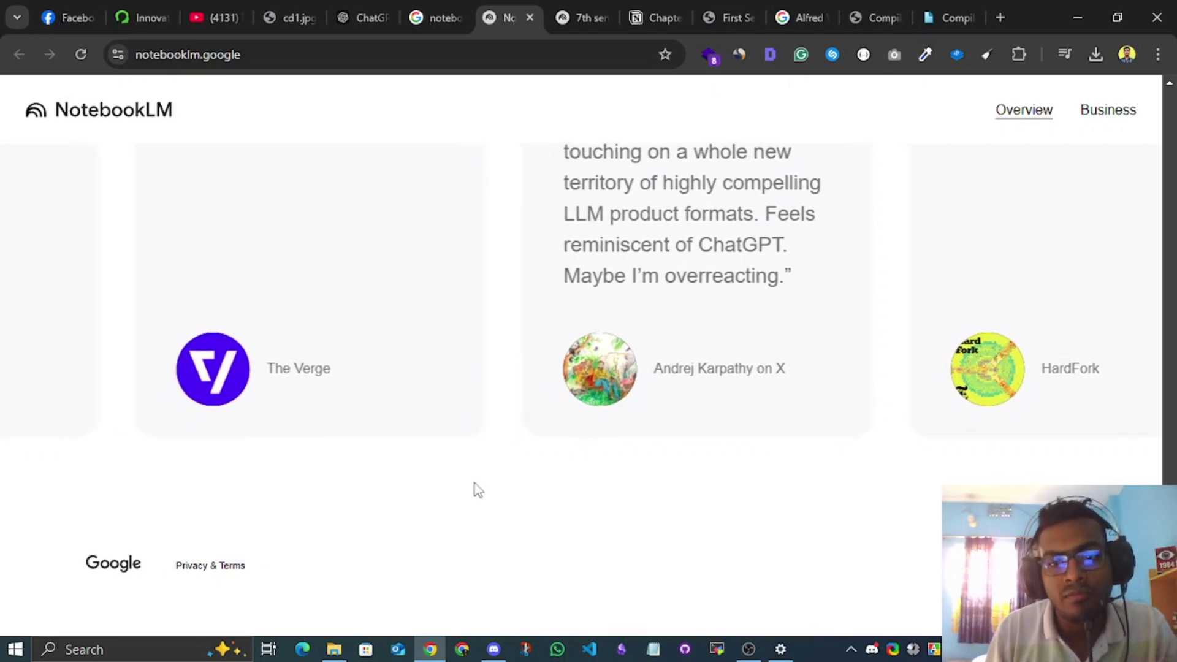
scroll(485, 488, "up", 7)
scroll(491, 487, "up", 15)
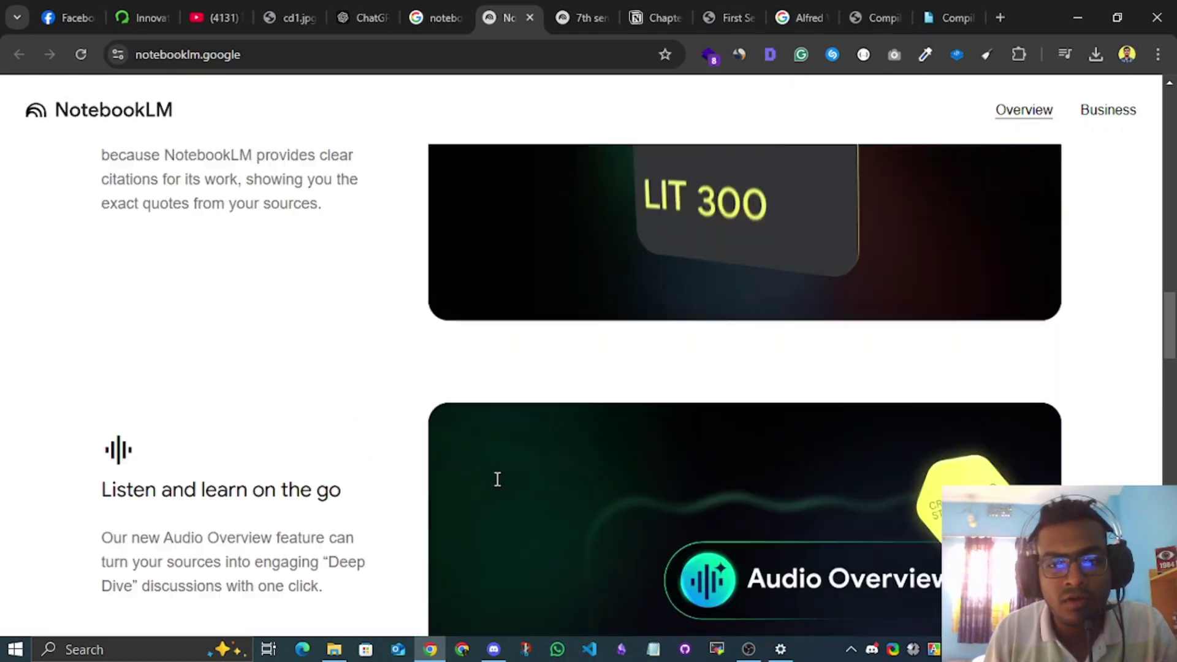
scroll(497, 479, "up", 3)
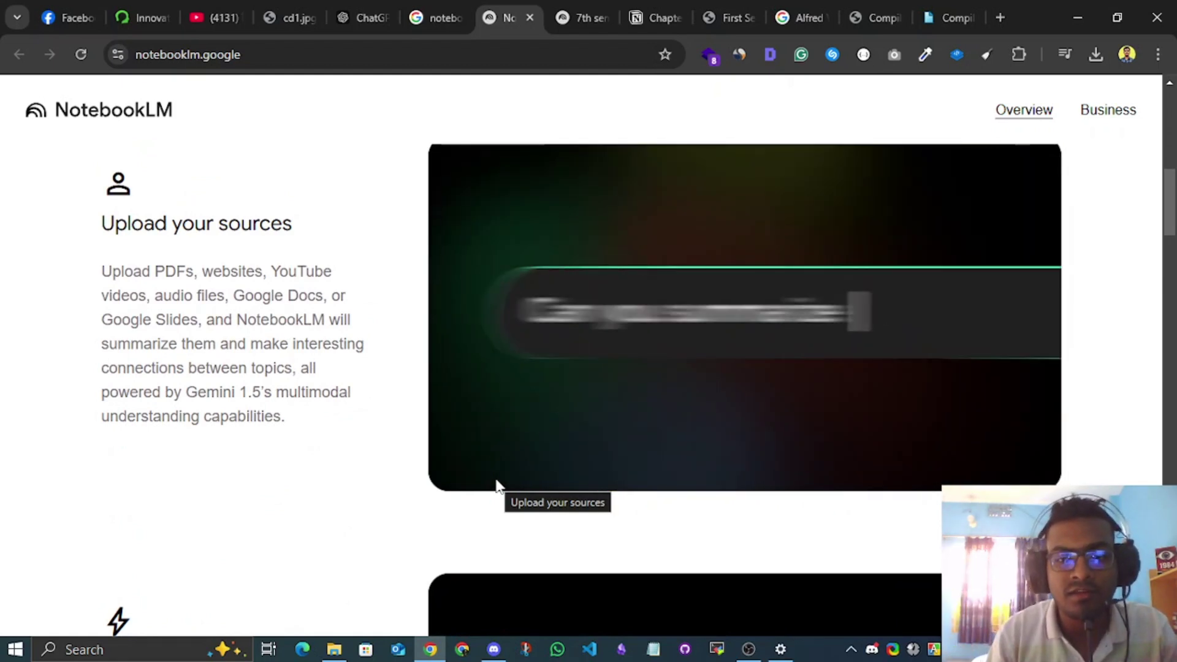
scroll(507, 476, "up", 5)
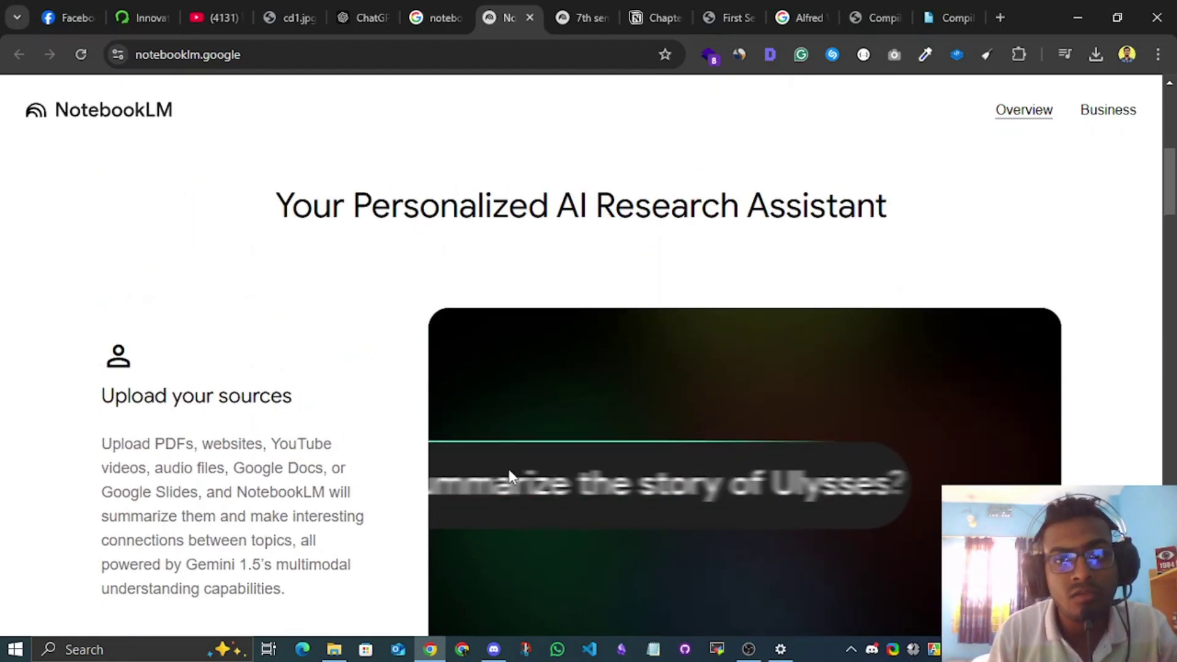
scroll(511, 476, "up", 5)
scroll(513, 477, "down", 10)
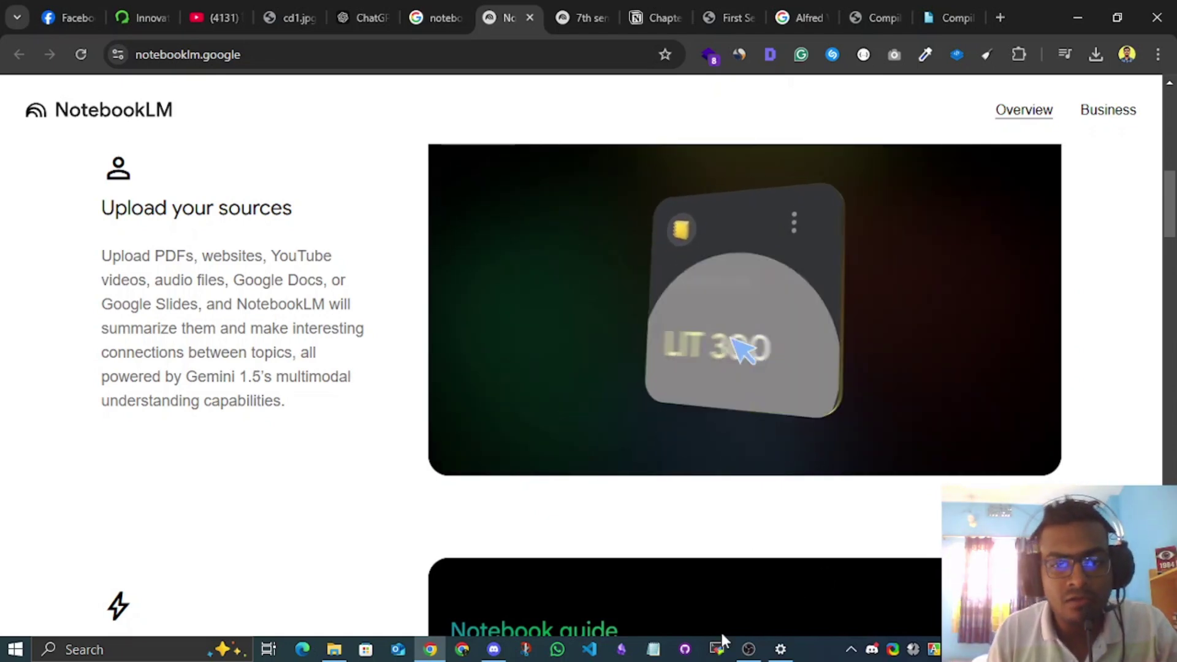
scroll(688, 281, "up", 10)
scroll(688, 280, "down", 1)
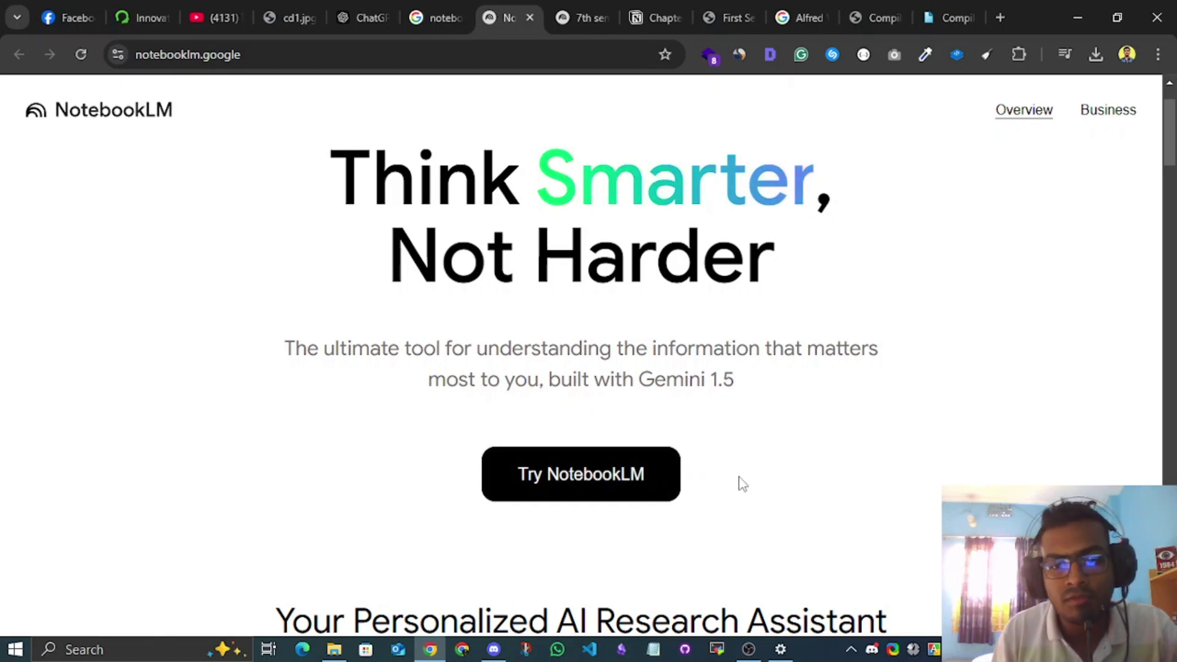
left_click(581, 18)
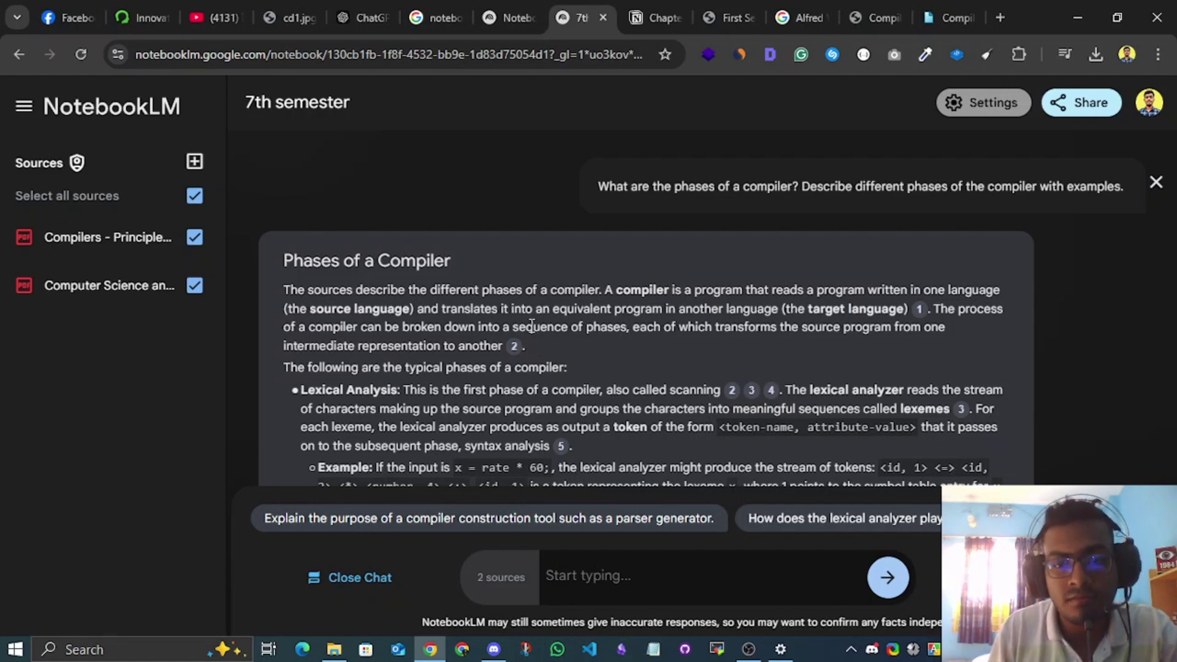
Step: Switch to the Notion 'Chapter 1: Introduction to Compiling' page and scroll its question list
left_click(640, 13)
left_click(620, 11)
left_click(643, 8)
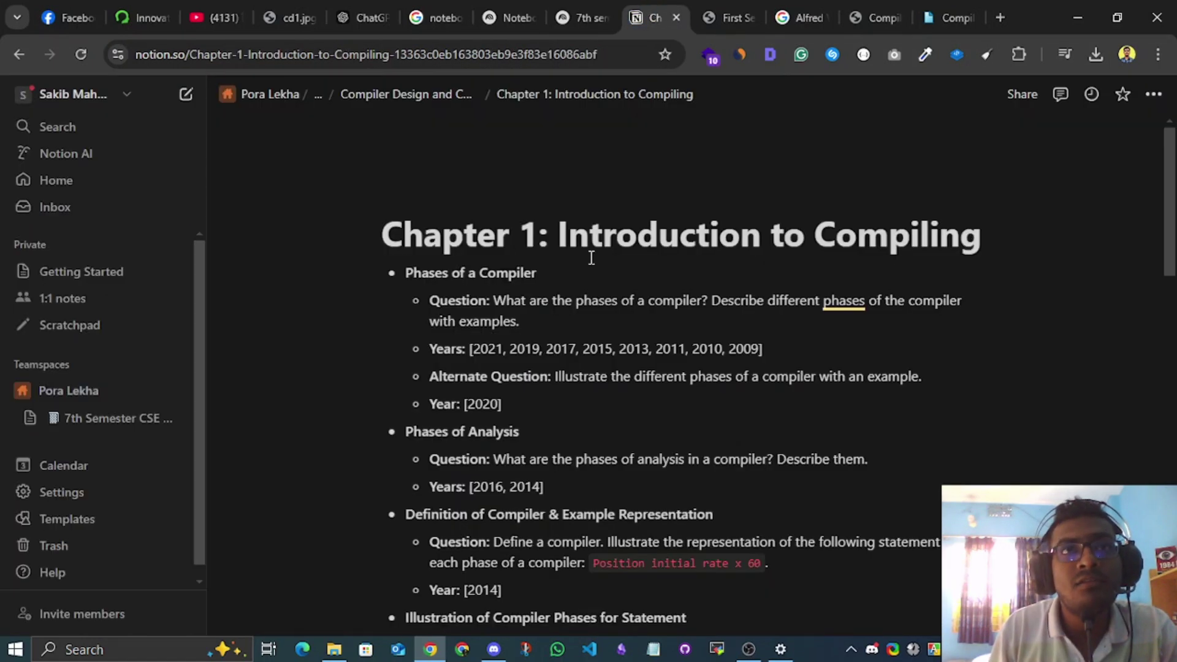
scroll(586, 318, "down", 10)
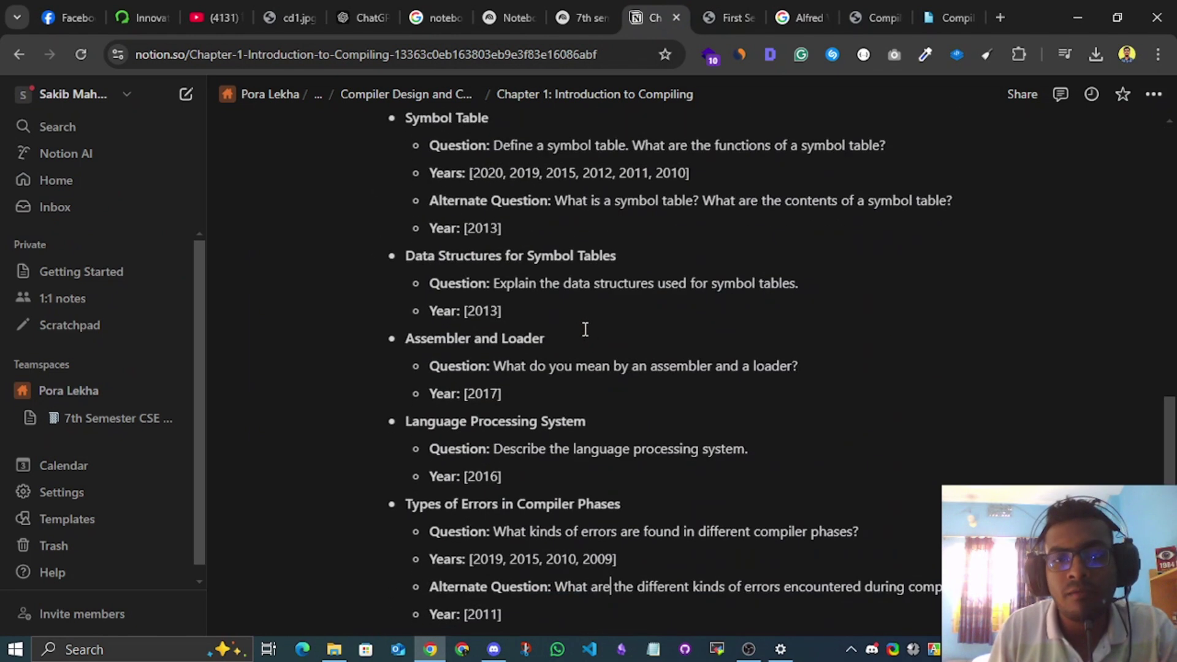
scroll(586, 330, "up", 15)
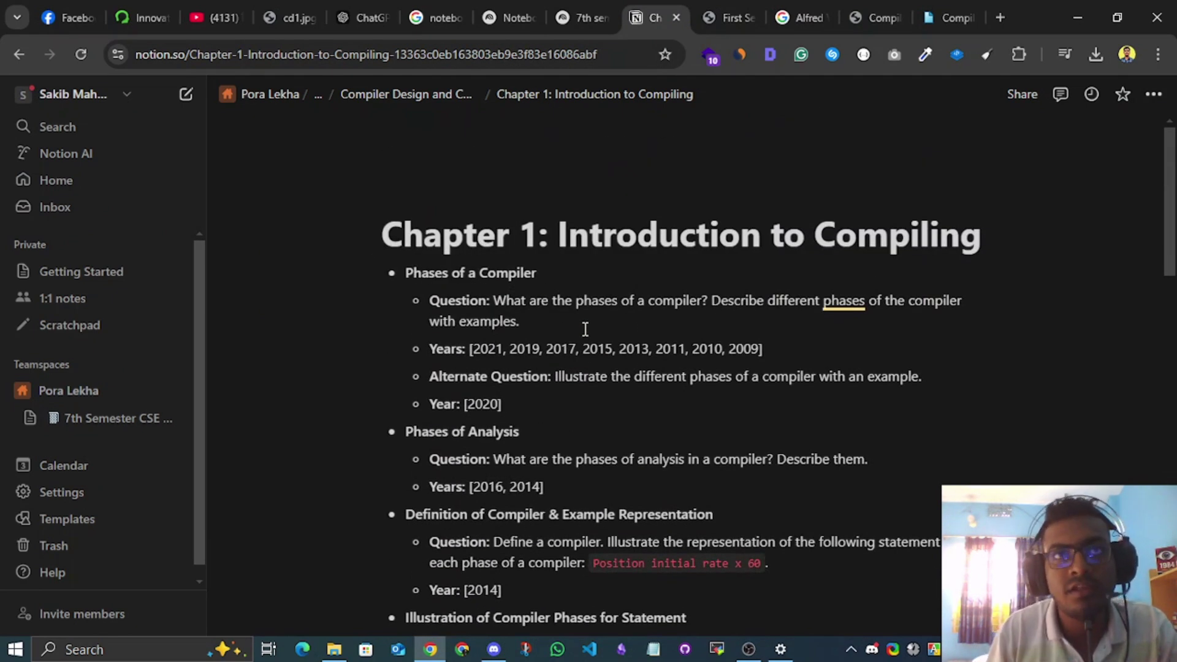
scroll(585, 329, "down", 15)
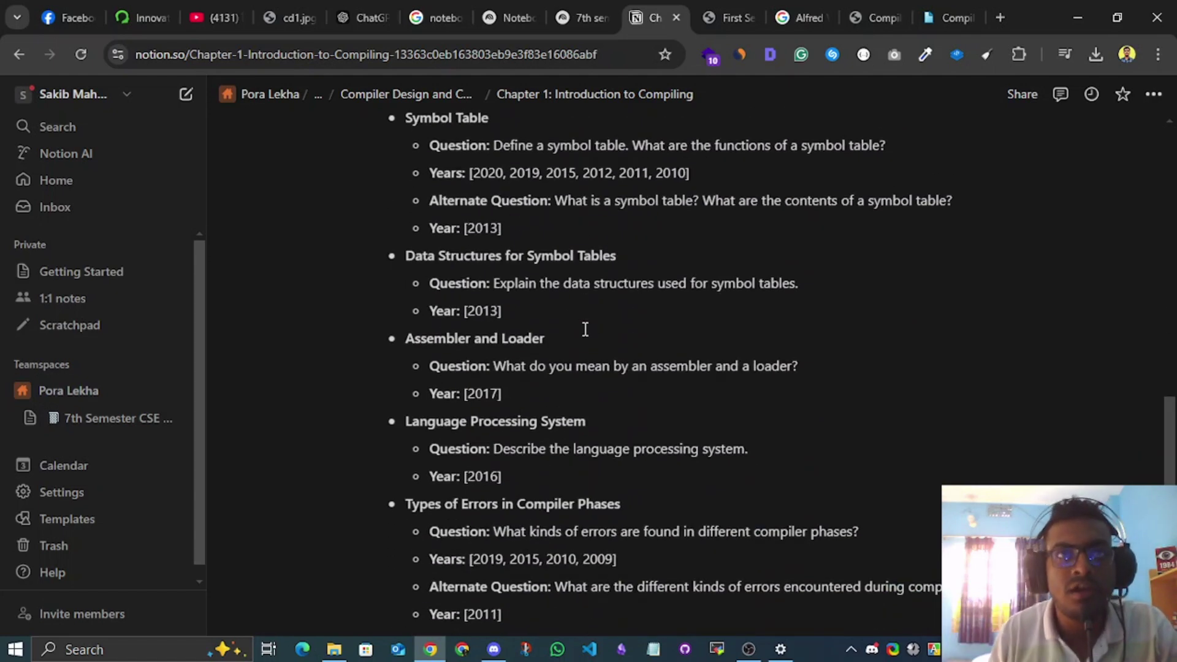
scroll(586, 329, "up", 15)
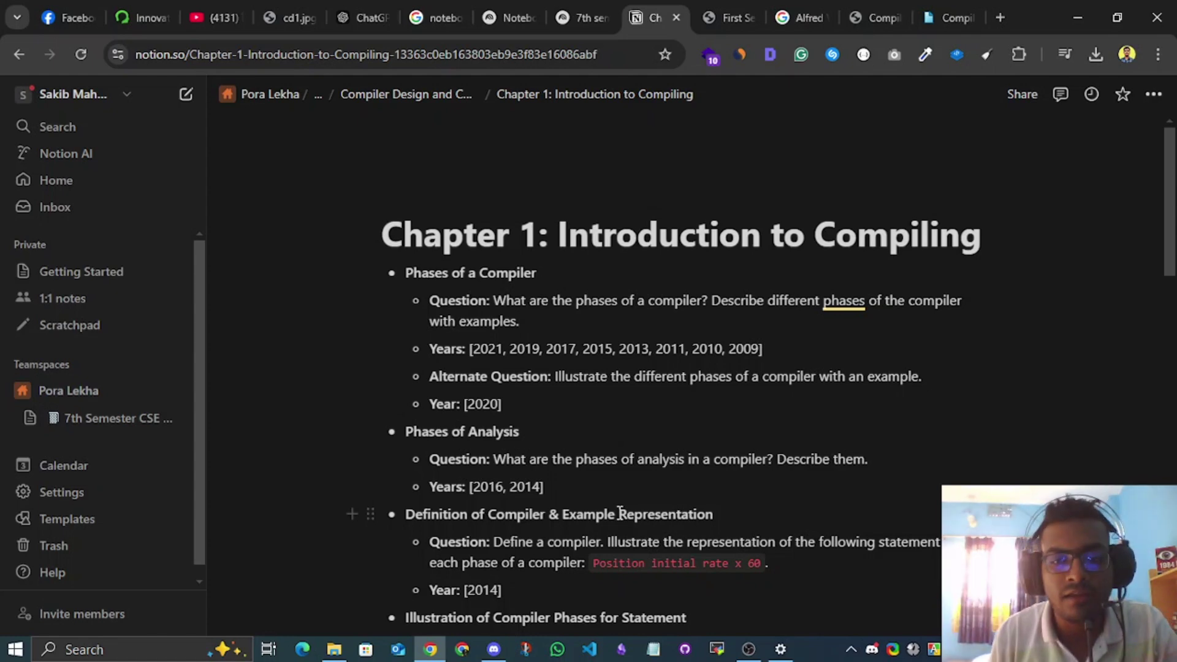
scroll(619, 513, "down", 12)
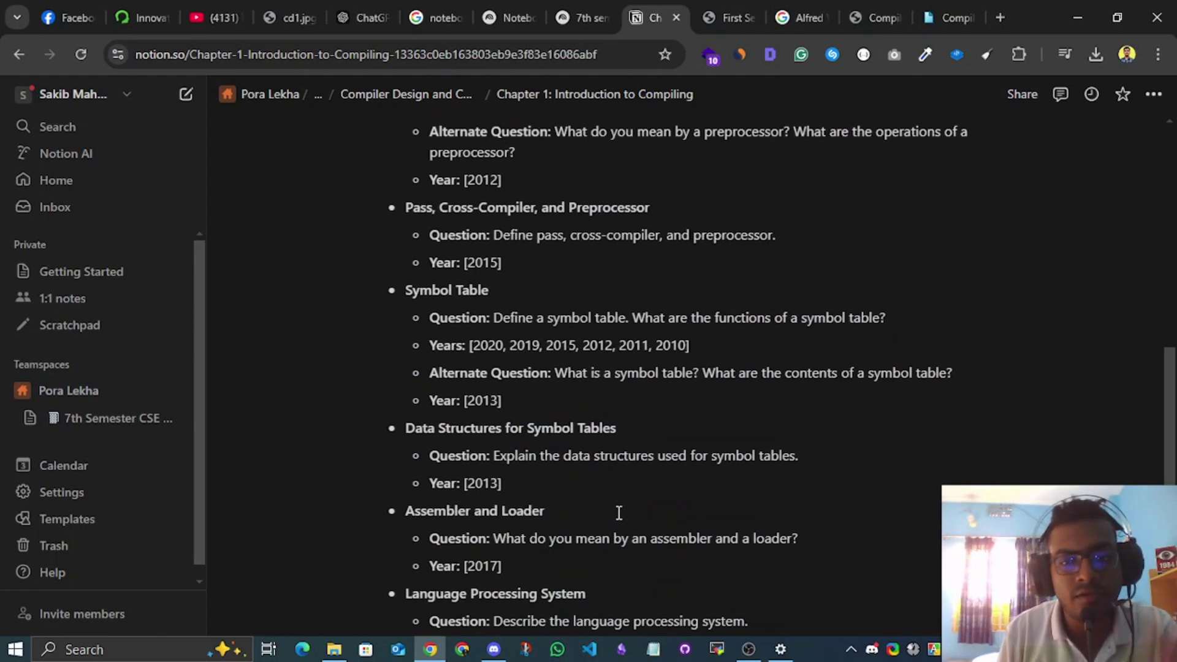
scroll(619, 514, "down", 7)
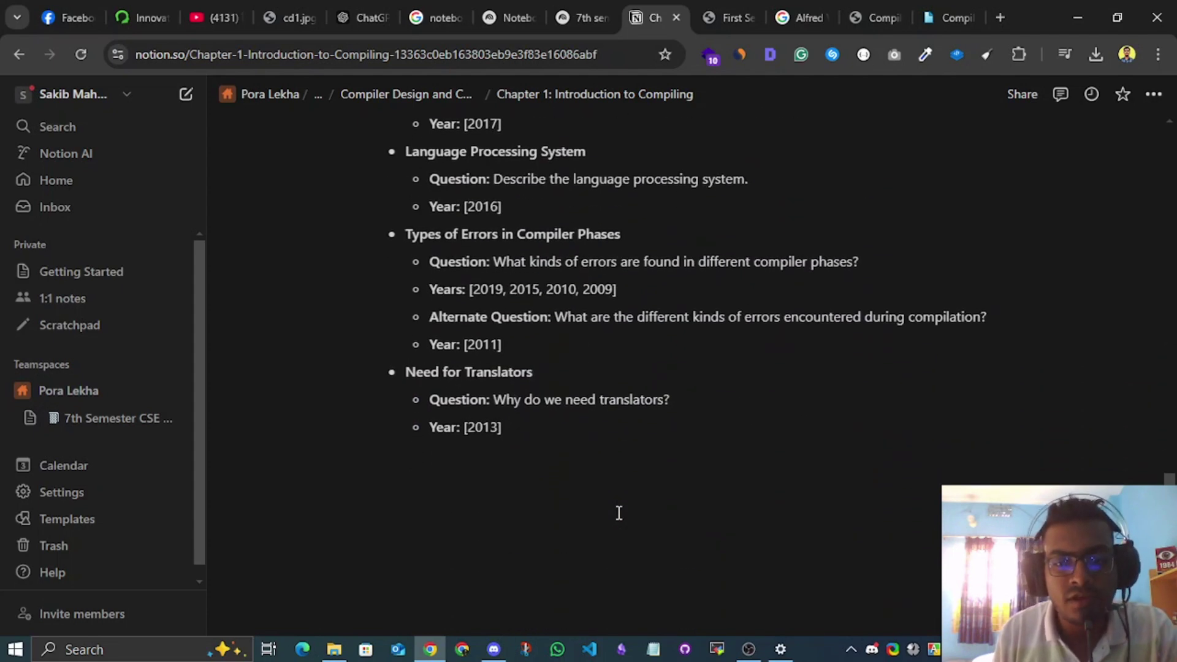
scroll(613, 513, "up", 20)
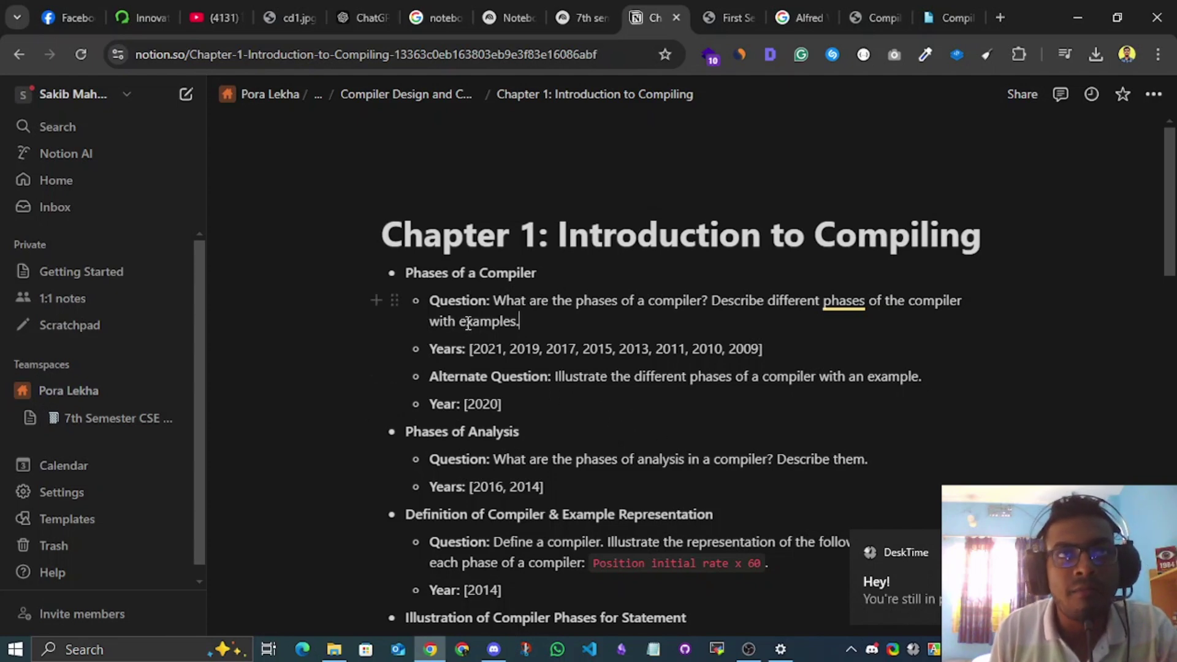
Step: Select and deselect the phases-of-a-compiler question, then scroll further down
left_click(497, 301, "shift")
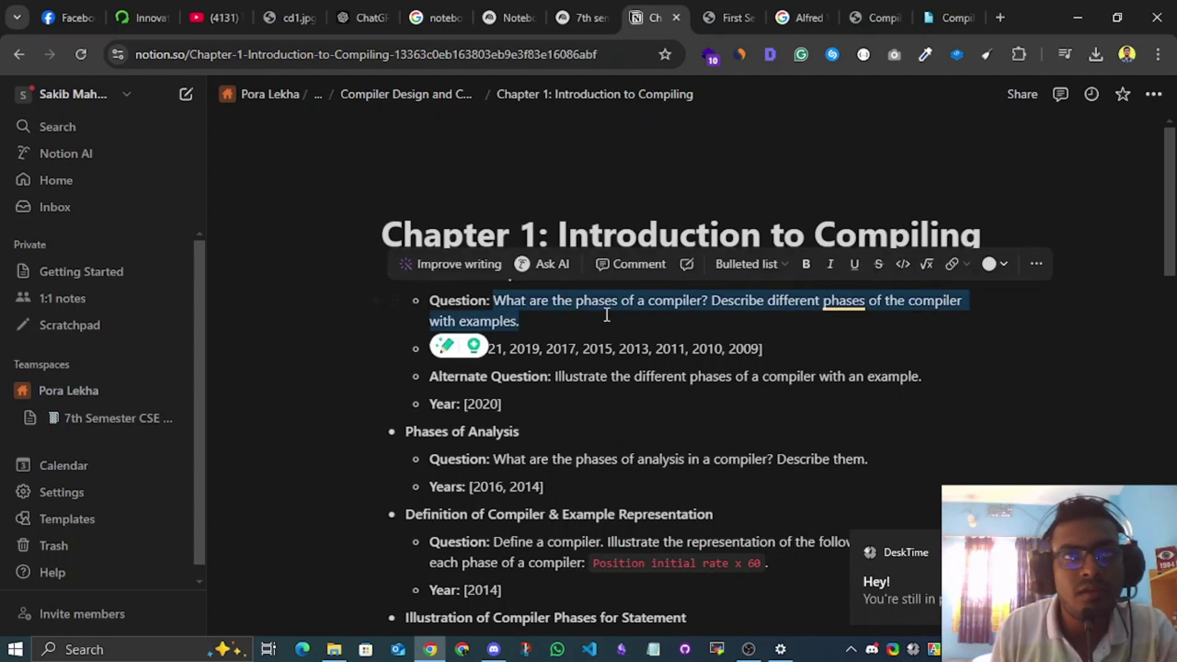
left_click(606, 315)
scroll(613, 368, "down", 7)
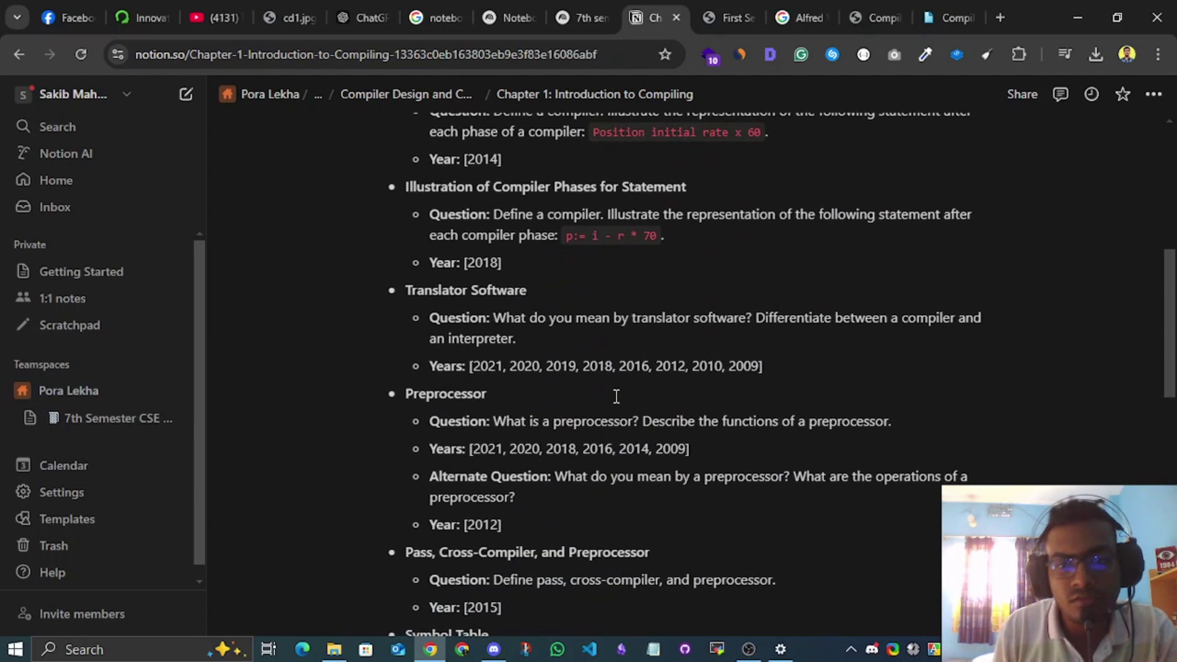
scroll(616, 396, "down", 8)
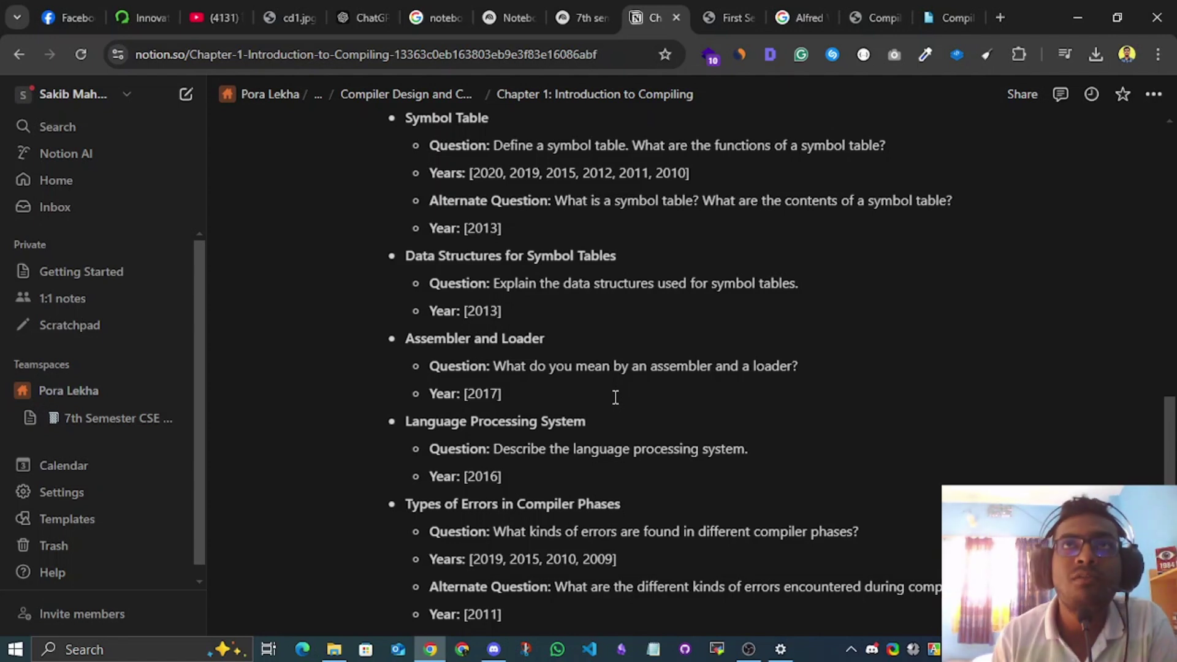
Step: Cycle through the syllabus PDF, notebook, search results, ChatGPT and cd1.jpg tabs
left_click(712, 14)
left_click(585, 15)
left_click(438, 15)
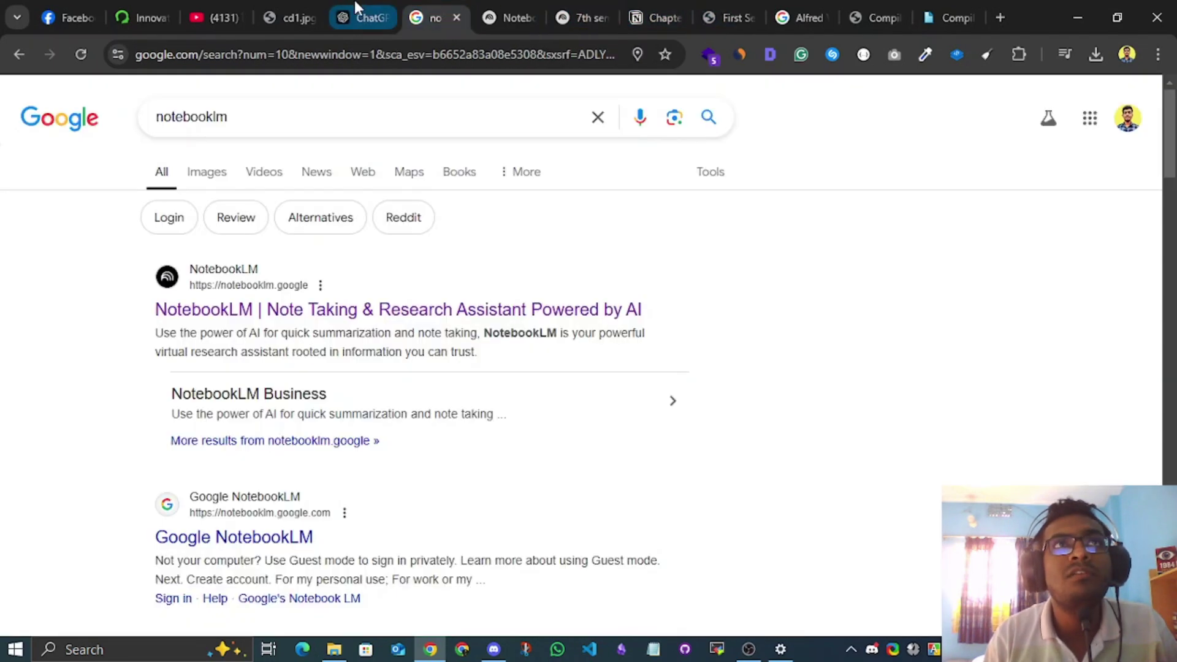
left_click(363, 15)
left_click(314, 1)
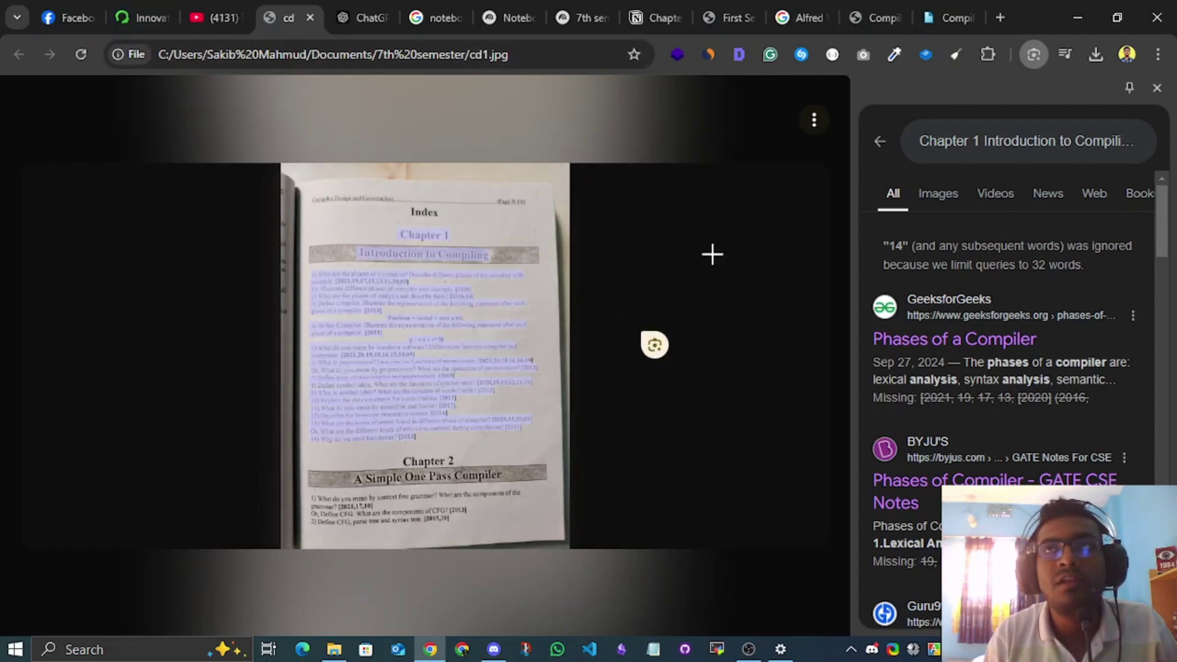
Step: In a new Chrome tab, open cd1.jpg from File Explorer's recent files
left_click(1000, 17)
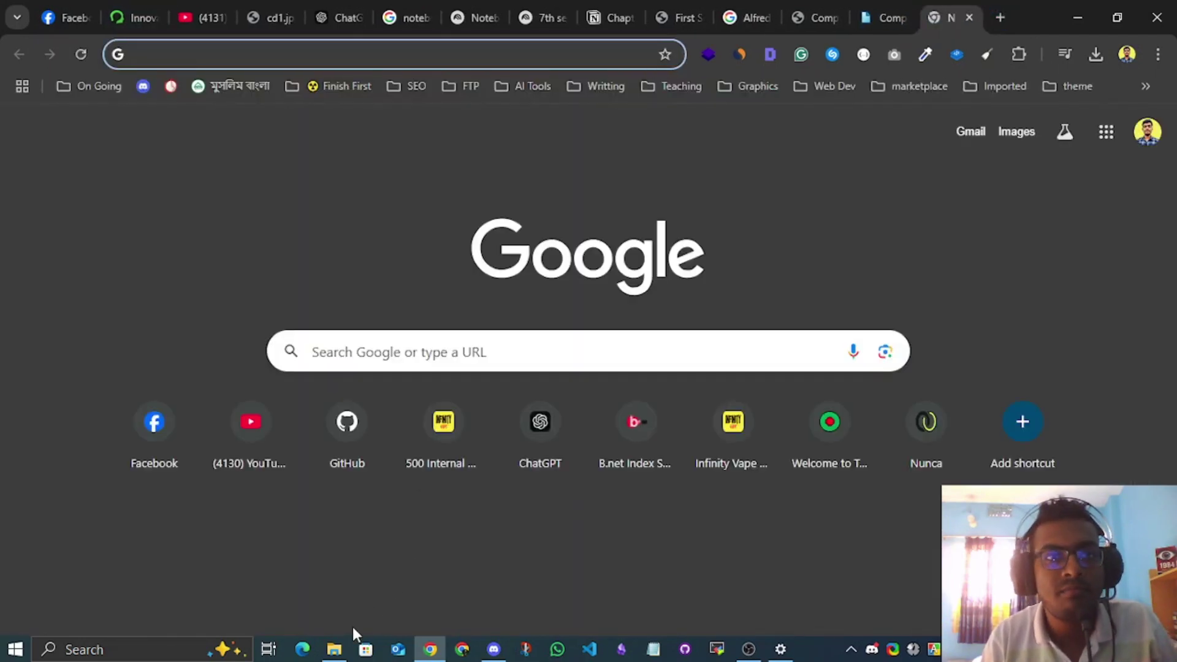
left_click(334, 649)
scroll(380, 478, "down", 3)
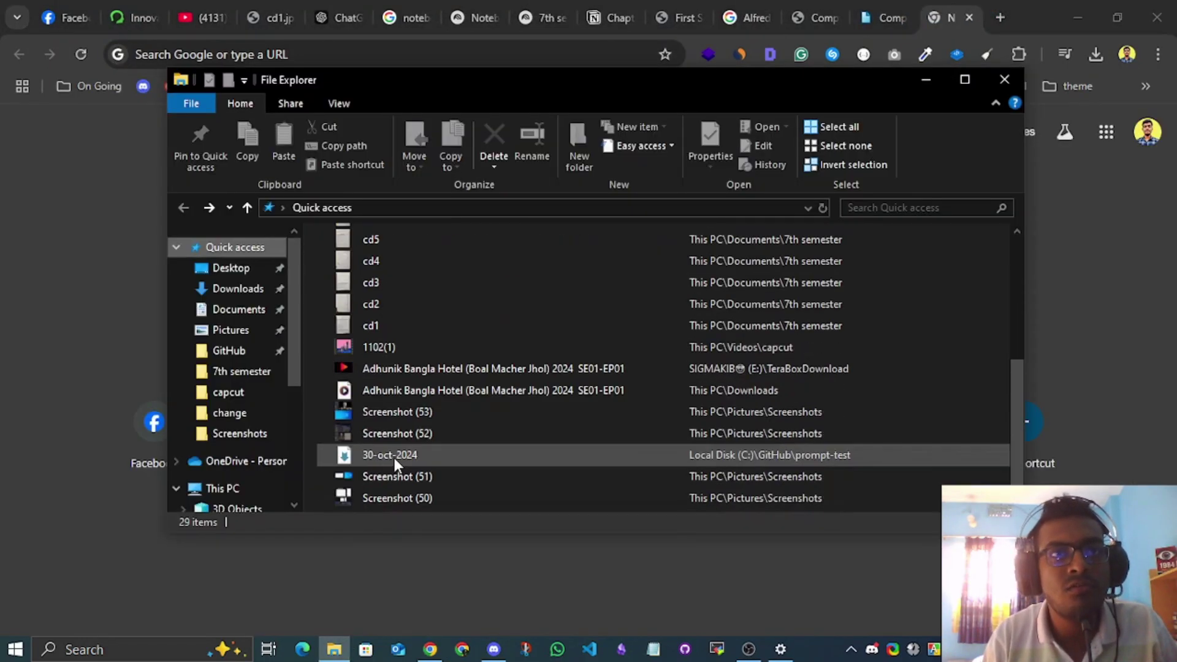
scroll(395, 423, "up", 3)
scroll(395, 427, "down", 3)
double_click(364, 326)
Step: Drag the cd1.jpg scan into the new browser tab and open the image's options menu
left_click_drag(363, 329, 67, 281)
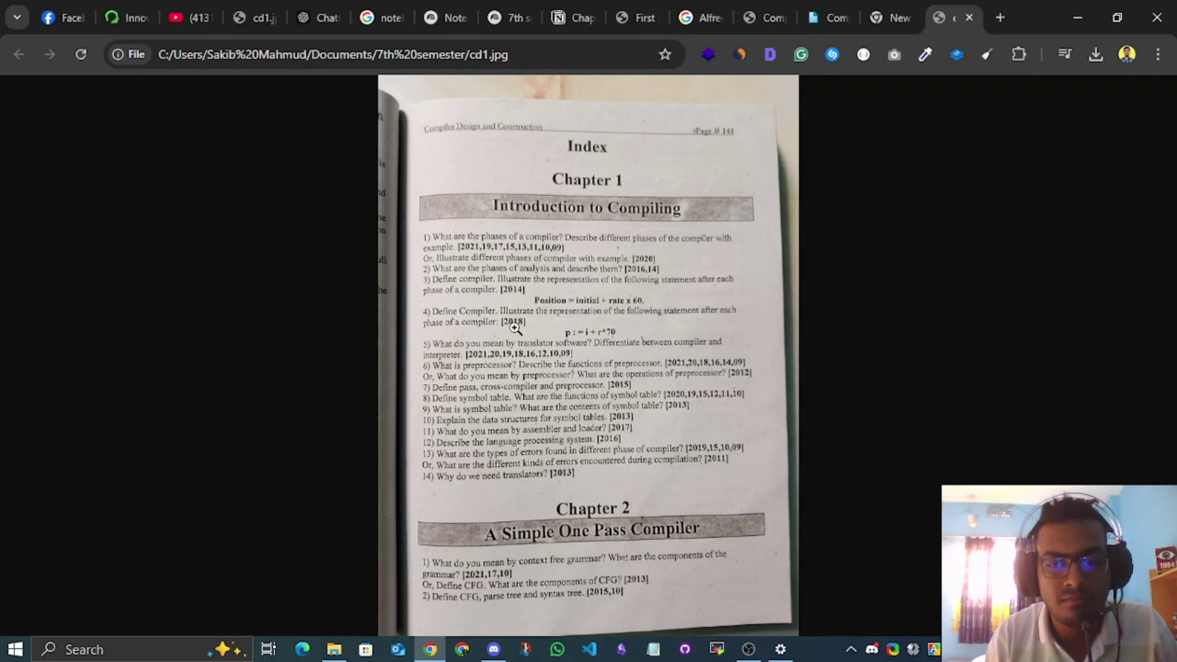
right_click(534, 331)
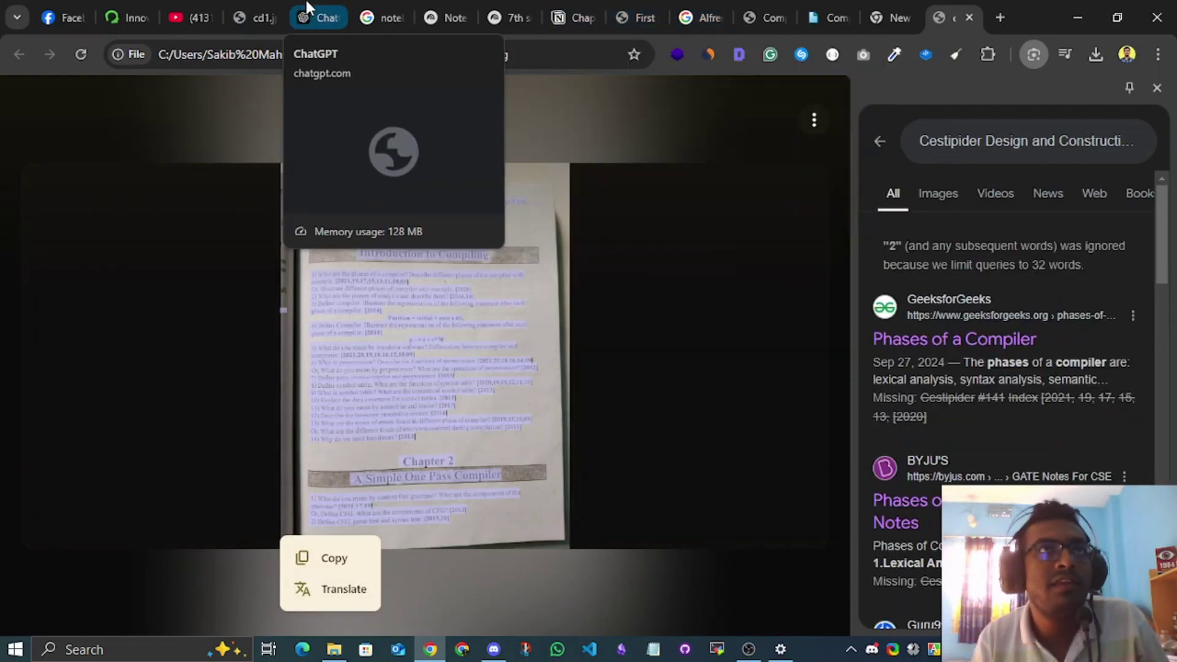
Step: In the 'Compiler Phases and Functions' chat, select and then clear the first organised question's text
left_click(310, 16)
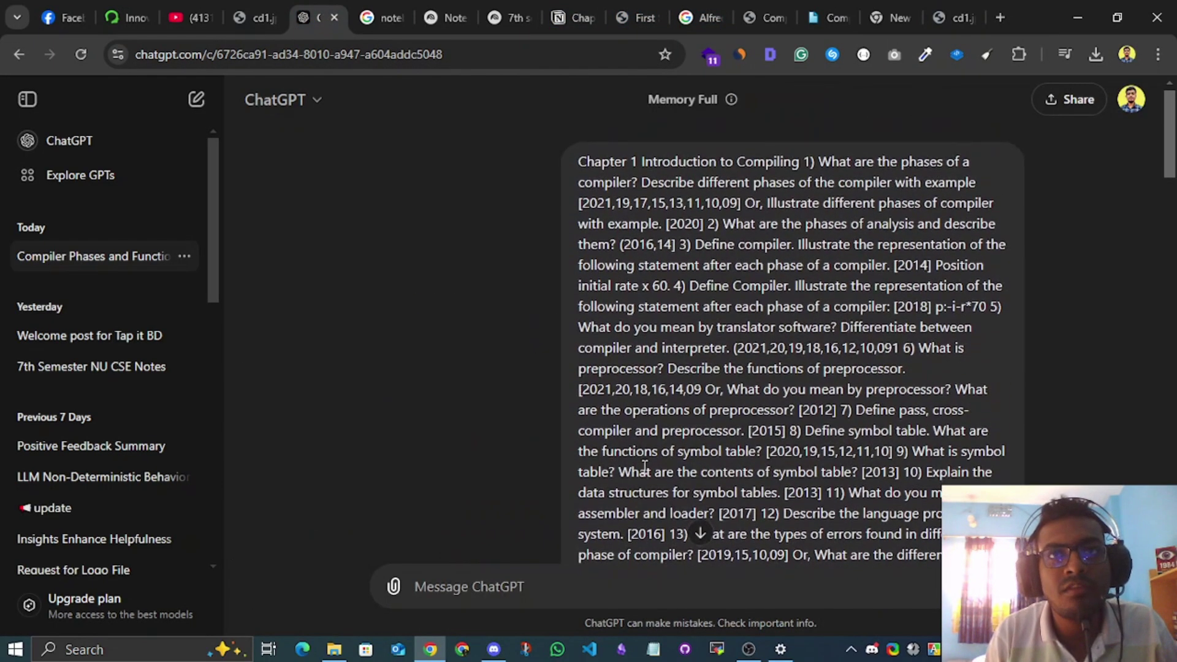
scroll(616, 374, "down", 10)
scroll(484, 428, "up", 7)
scroll(466, 351, "down", 2)
left_click_drag(468, 195, 636, 491)
scroll(635, 479, "down", 3)
left_click(635, 480)
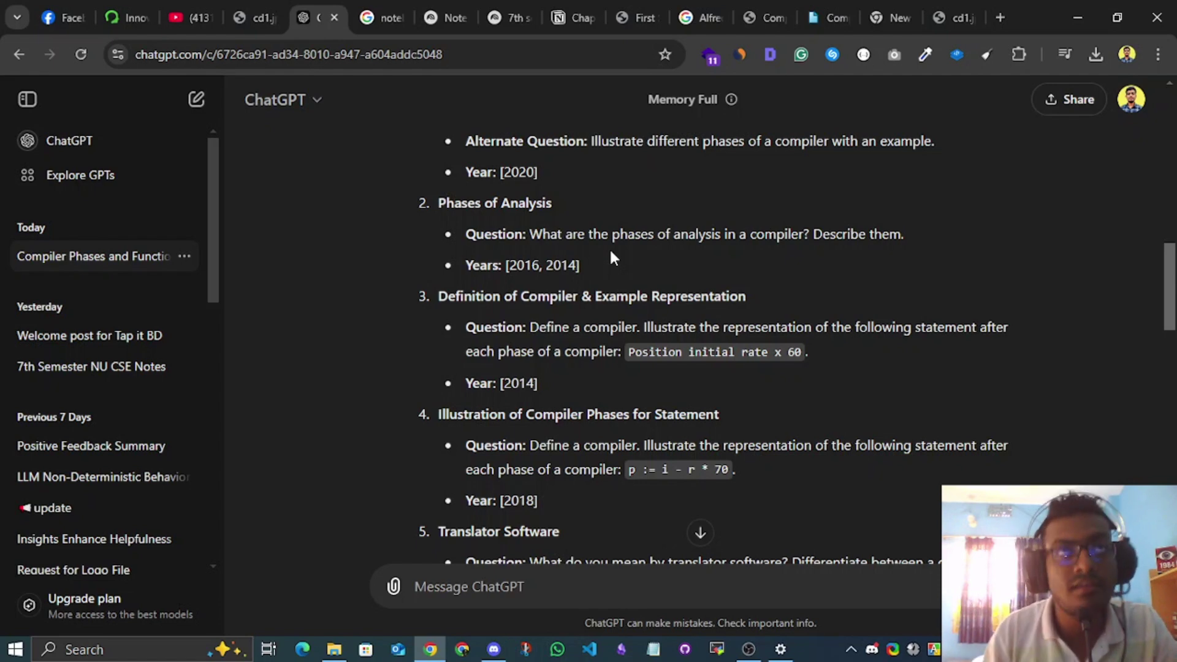
Step: Go to the 7th semester NotebookLM notebook and open the Add sources dialog
left_click(392, 14)
left_click(448, 8)
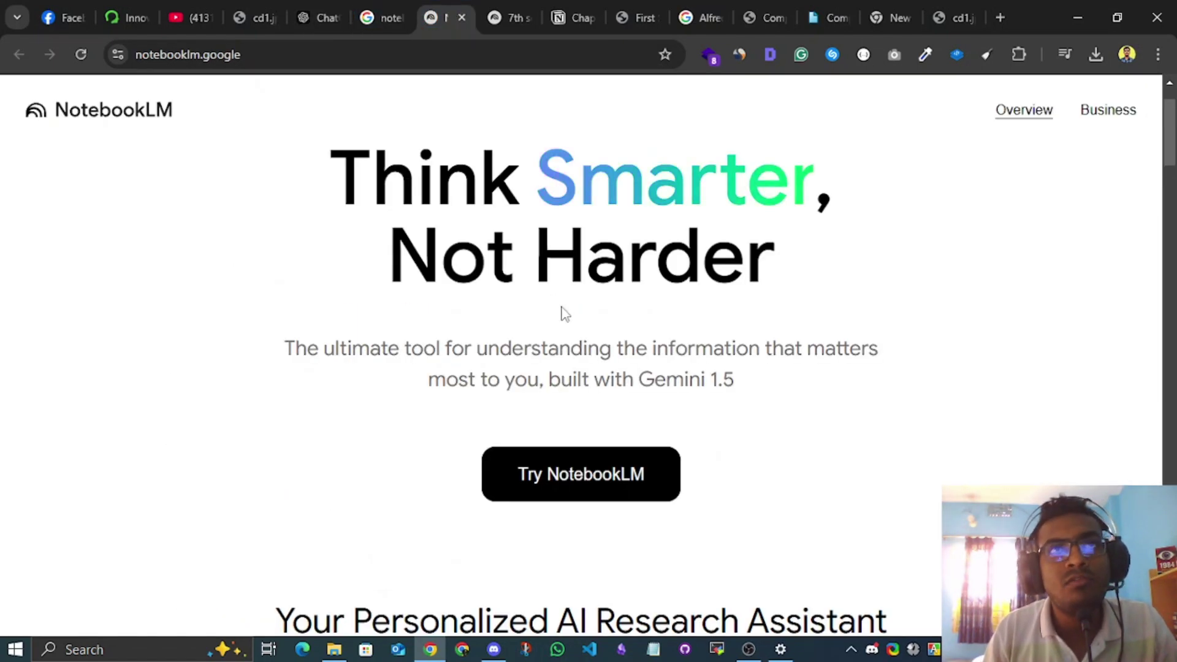
left_click(515, 7)
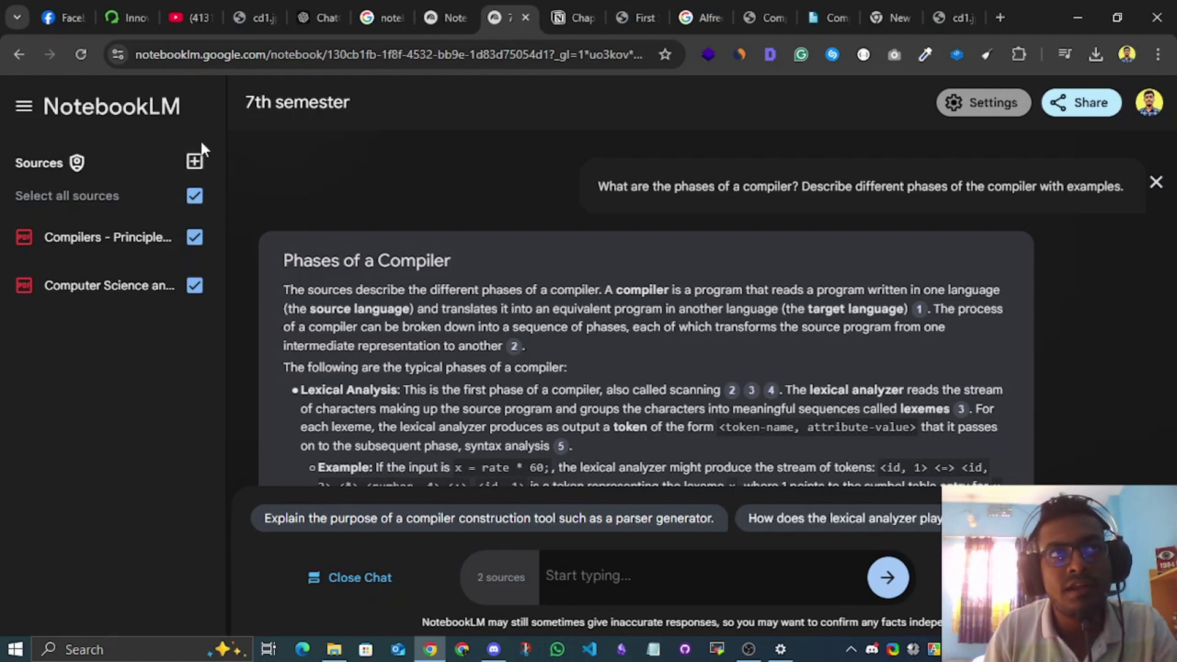
left_click(195, 162)
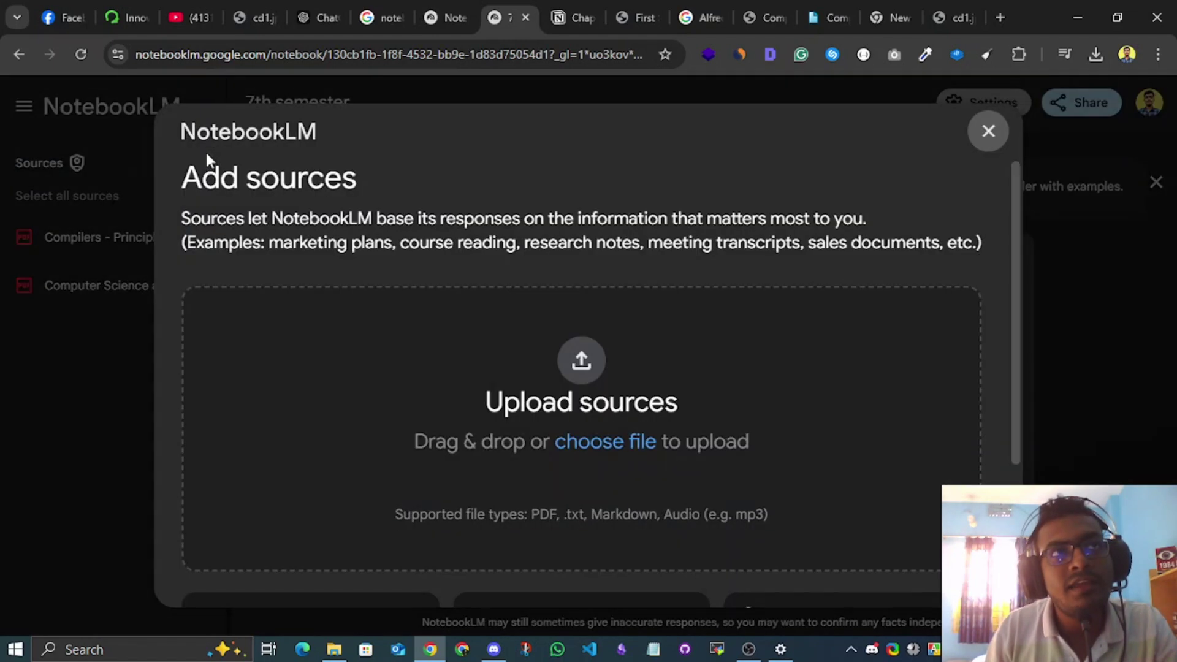
Step: Highlight the syllabus reference books, including Principles of Compiler Design, then return to the search results
left_click(716, 3)
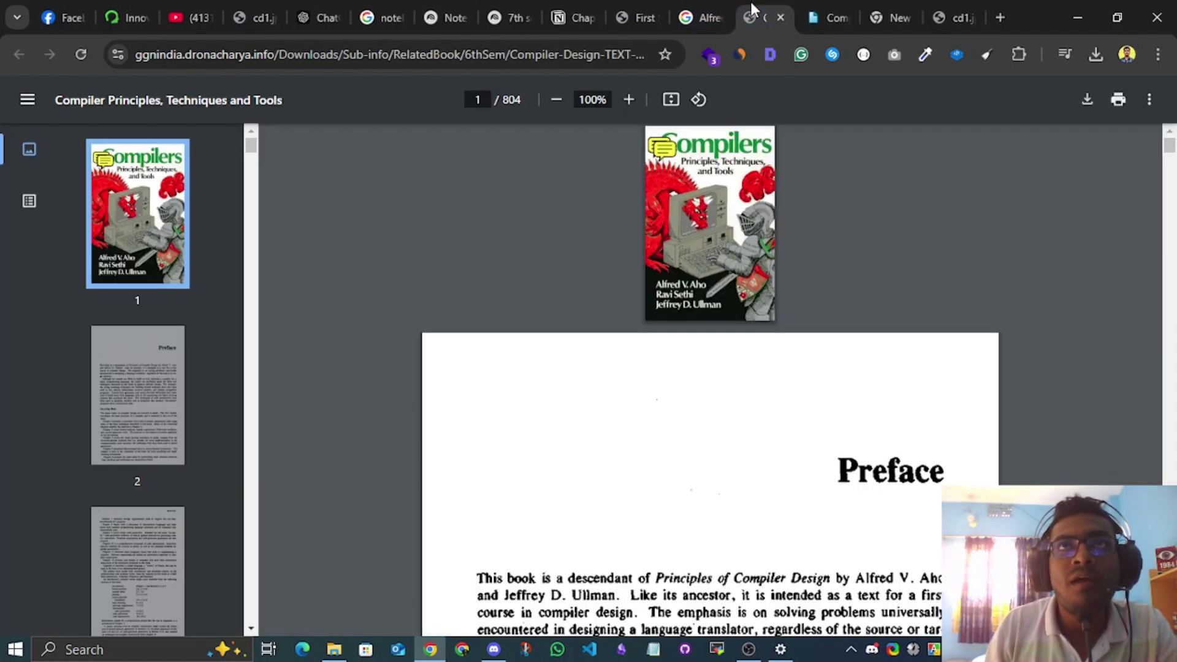
left_click(630, 3)
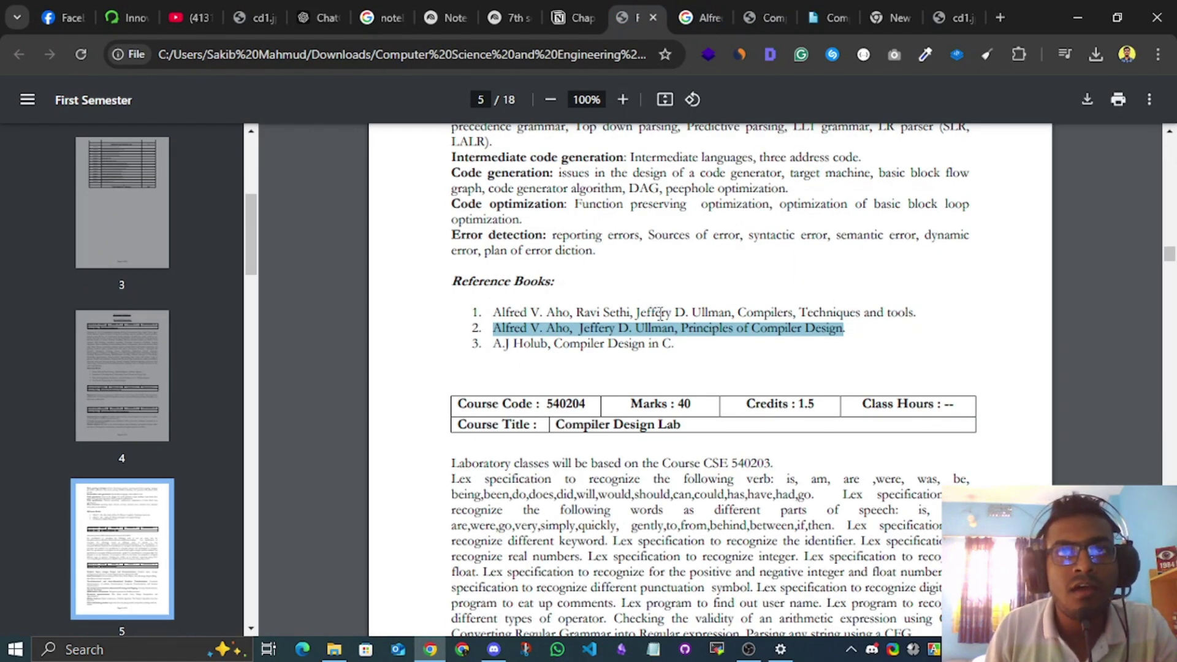
left_click_drag(707, 308, 925, 309)
left_click(927, 311)
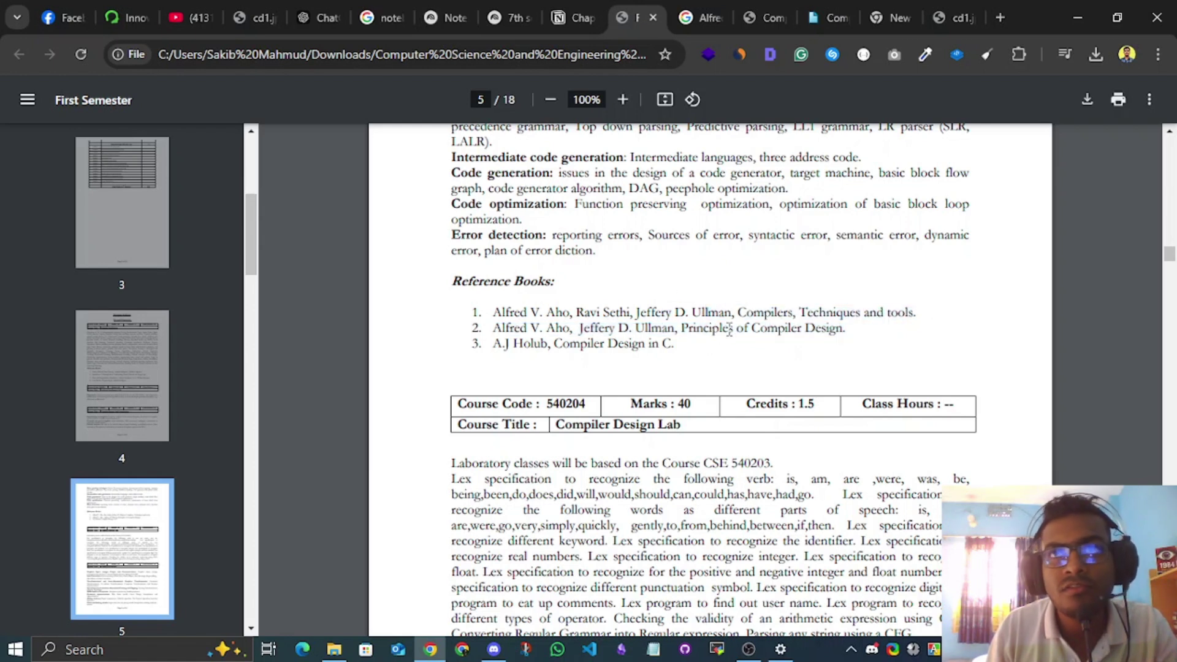
left_click_drag(687, 331, 848, 332)
left_click(858, 329)
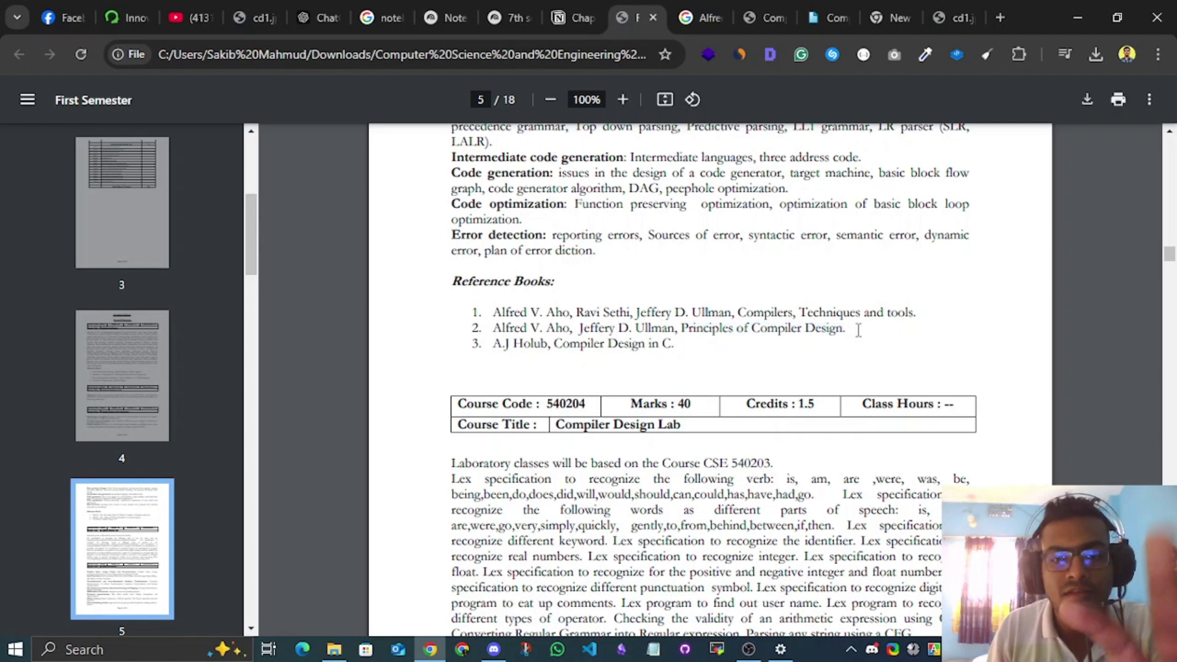
left_click(704, 17)
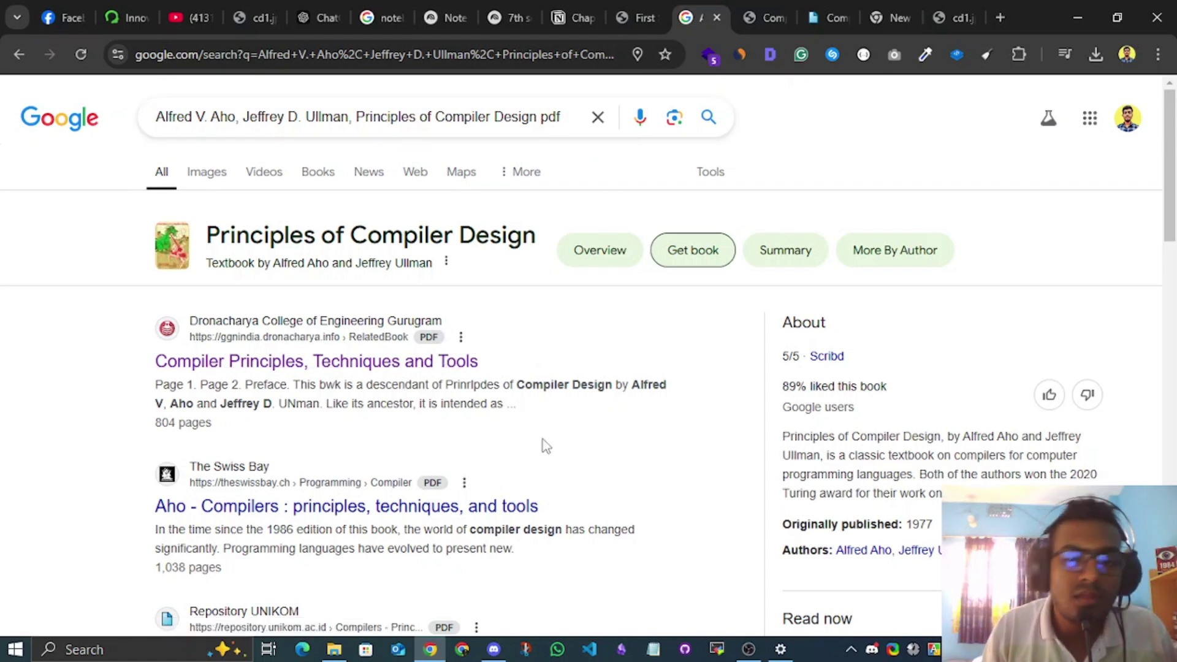
scroll(400, 452, "down", 5)
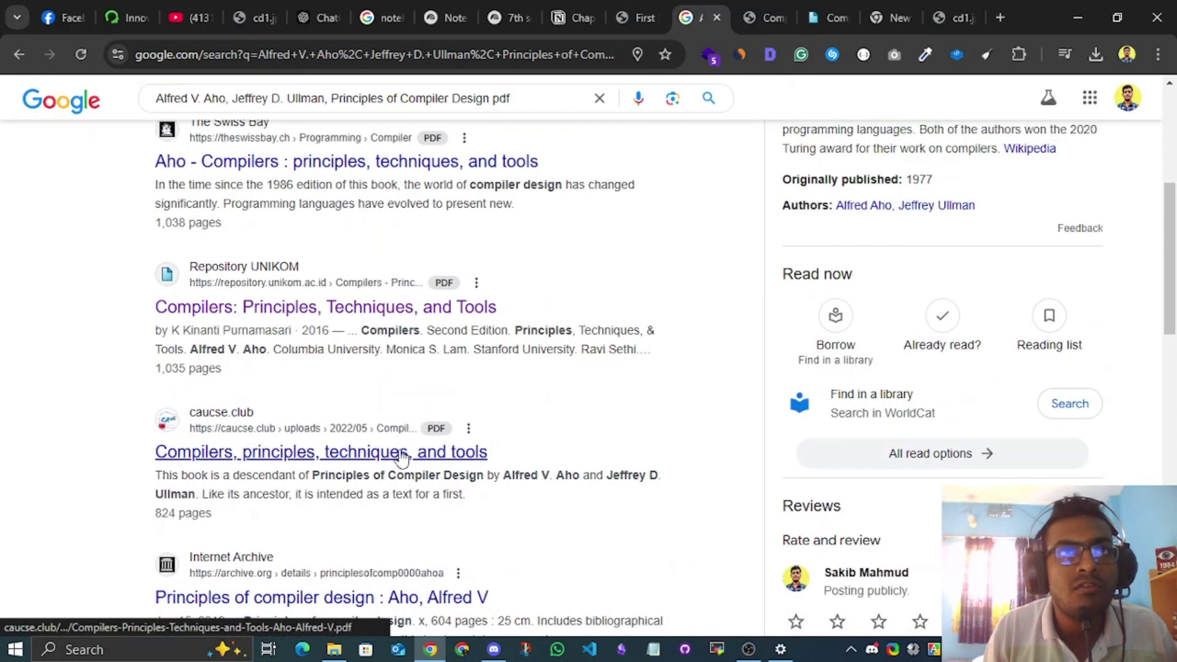
scroll(402, 456, "up", 4)
scroll(401, 457, "up", 2)
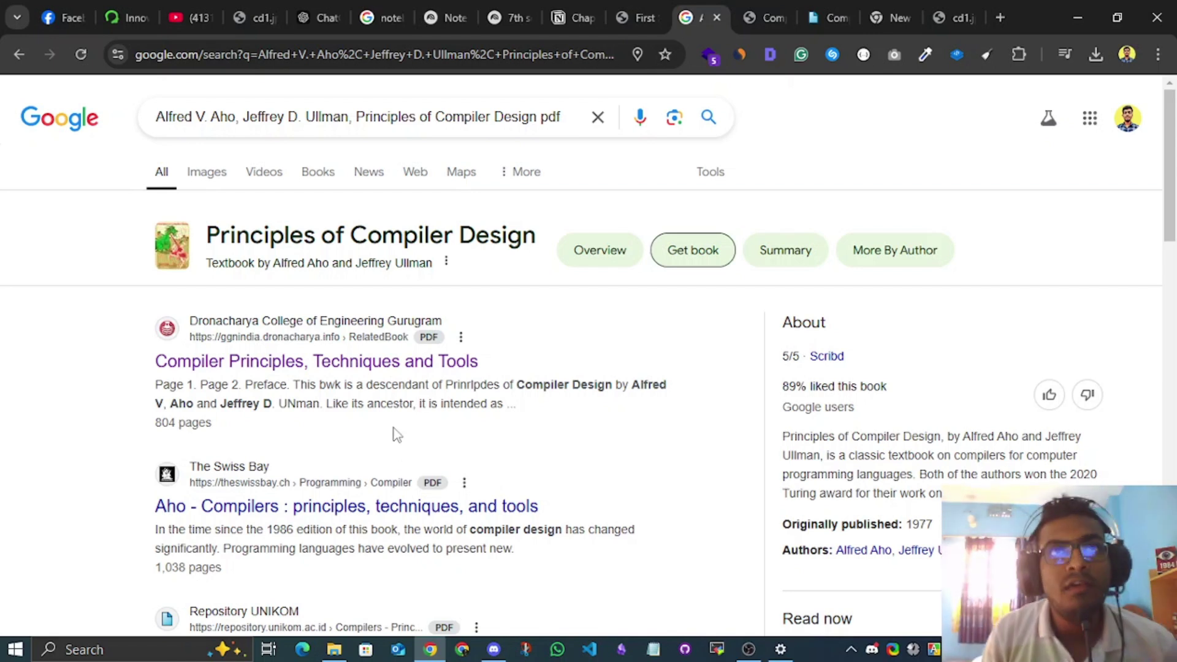
Step: Open the 804-page Compiler Principles, Techniques and Tools PDF and skim its preface
left_click(395, 361)
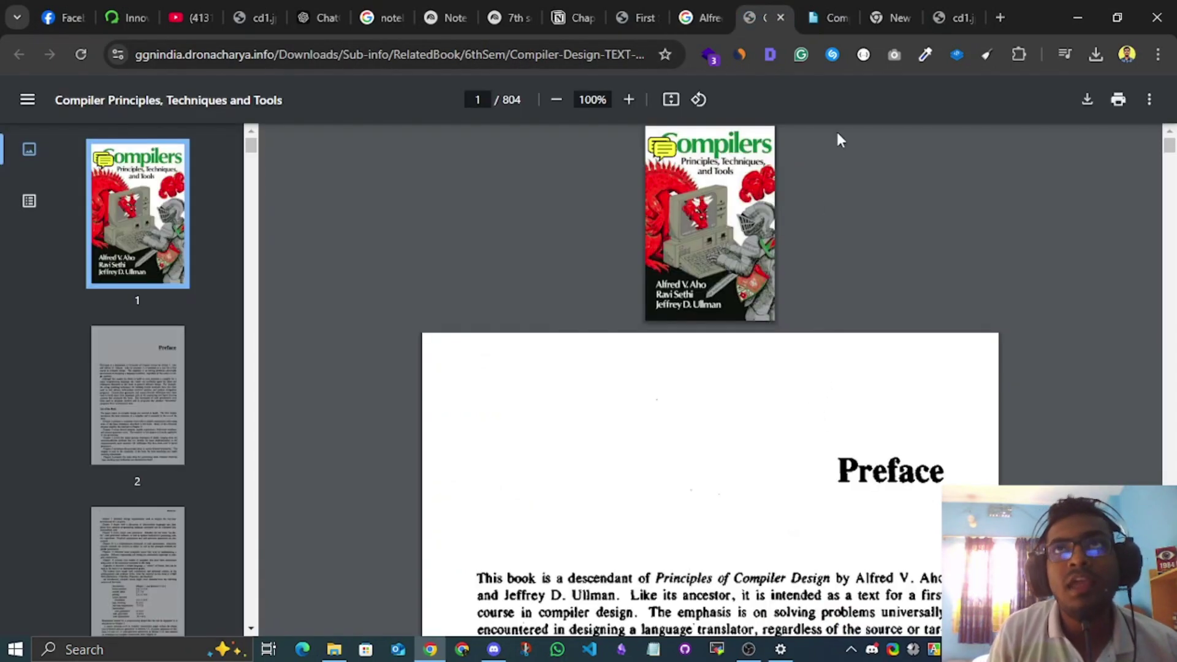
left_click(829, 17)
scroll(767, 352, "up", 5)
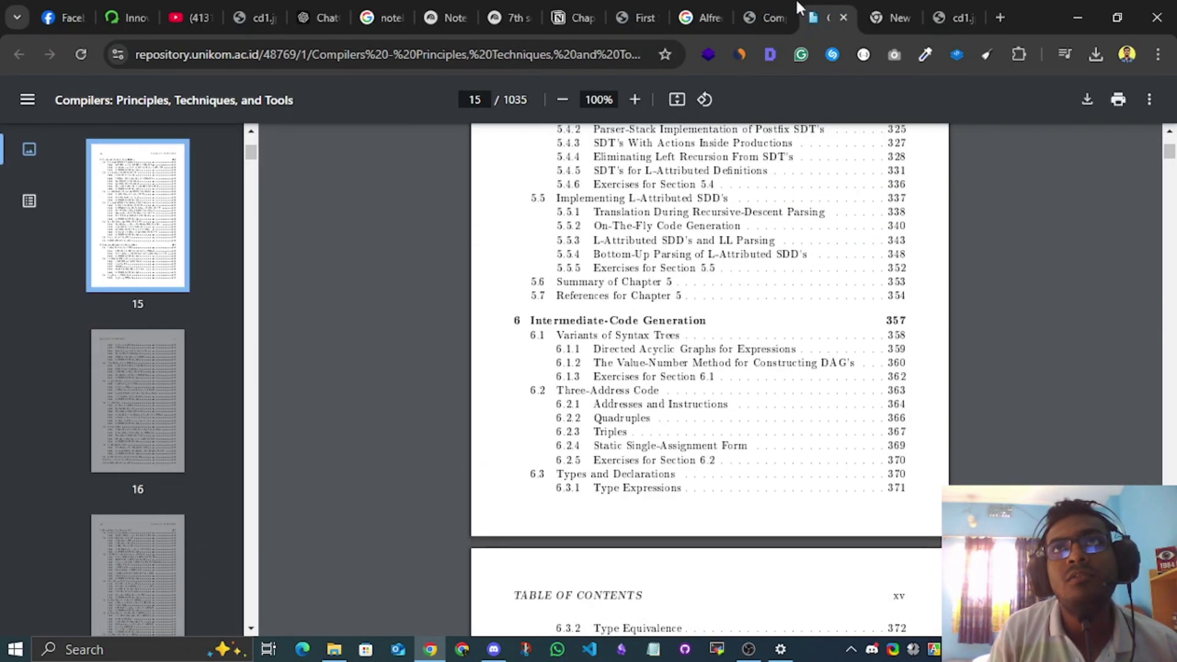
left_click(785, 13)
scroll(635, 354, "down", 10)
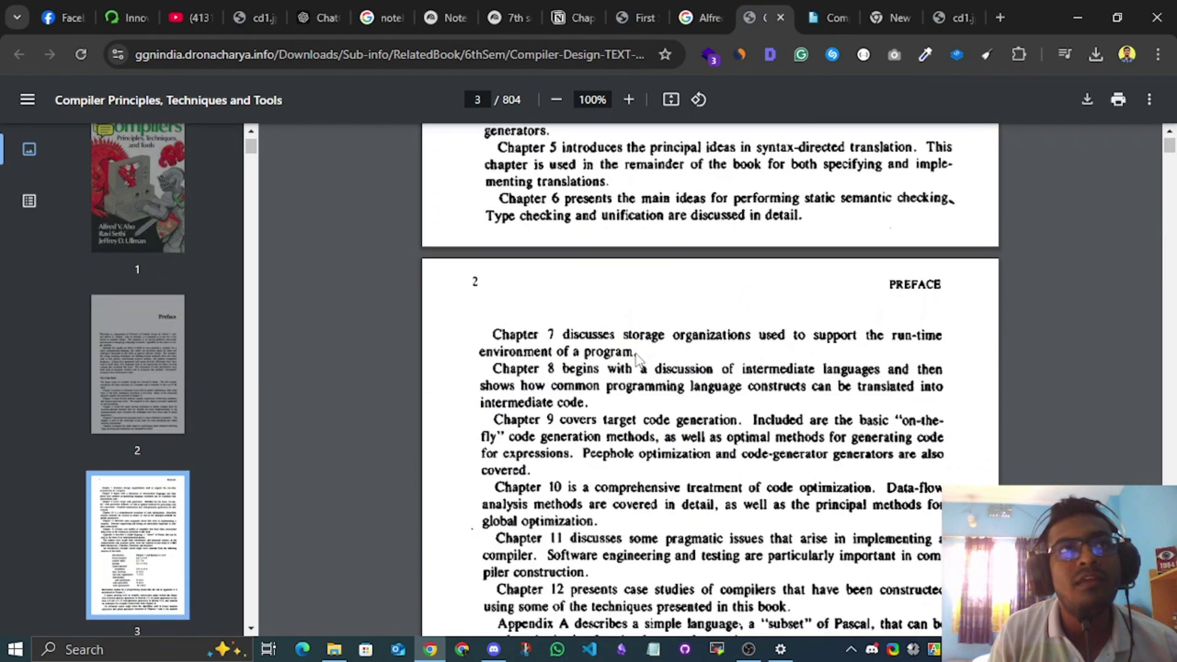
scroll(637, 359, "down", 5)
left_click_drag(653, 313, 815, 519)
scroll(757, 546, "down", 4)
left_click_drag(665, 395, 738, 401)
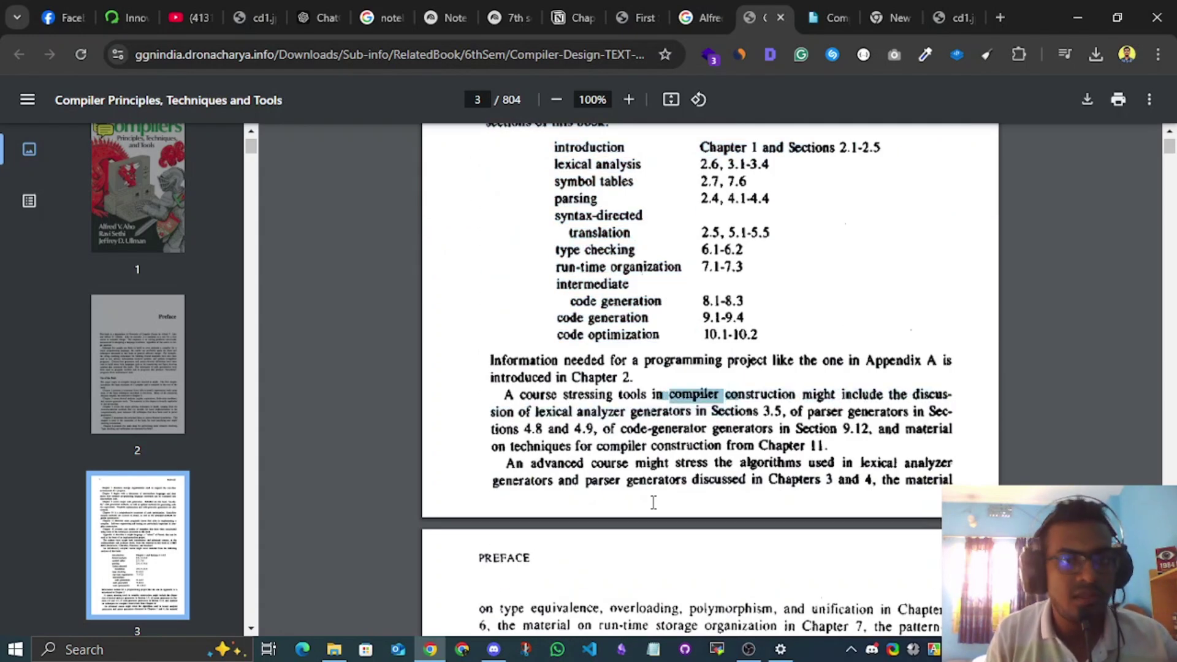
Step: Move the scratch Notepad window, then close it without saving
left_click(653, 649)
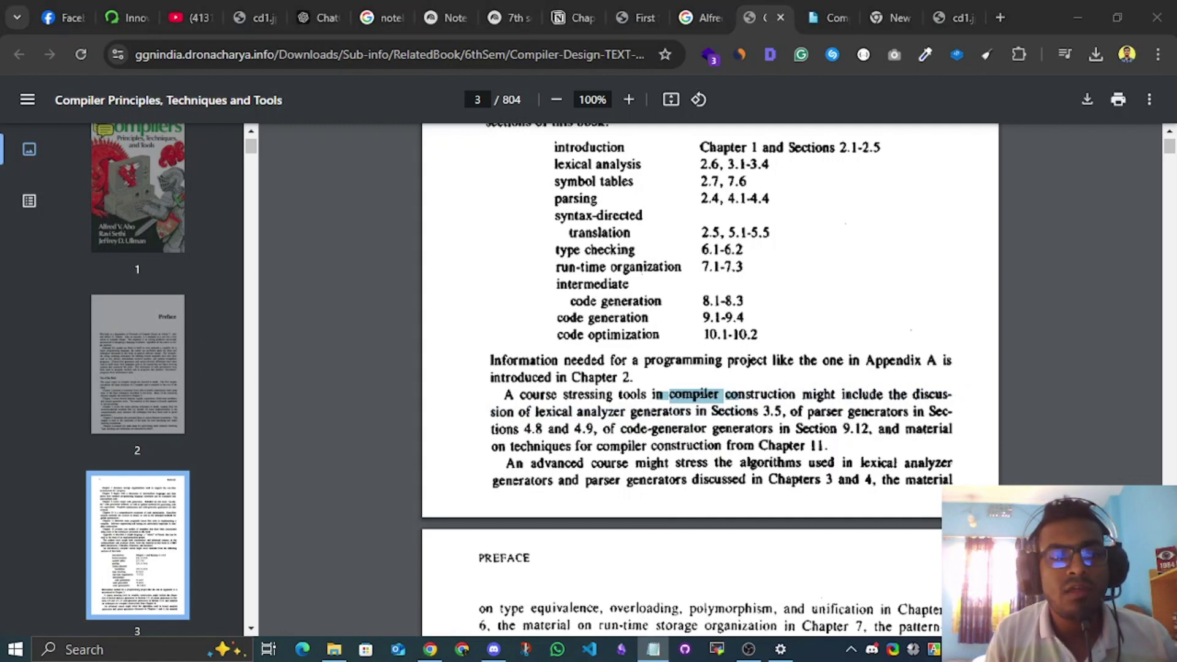
left_click_drag(597, 434, 567, 179)
left_click(1059, 164)
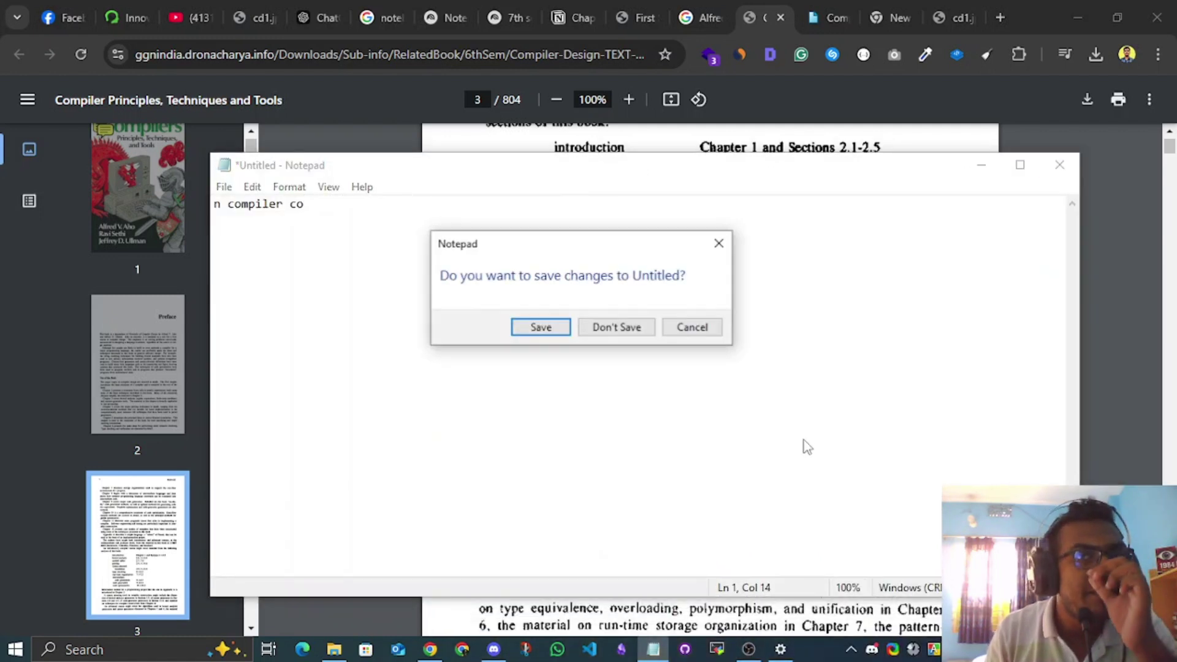
left_click(616, 326)
Step: Read to the end of the preface, then return to the Google results
scroll(583, 398, "down", 6)
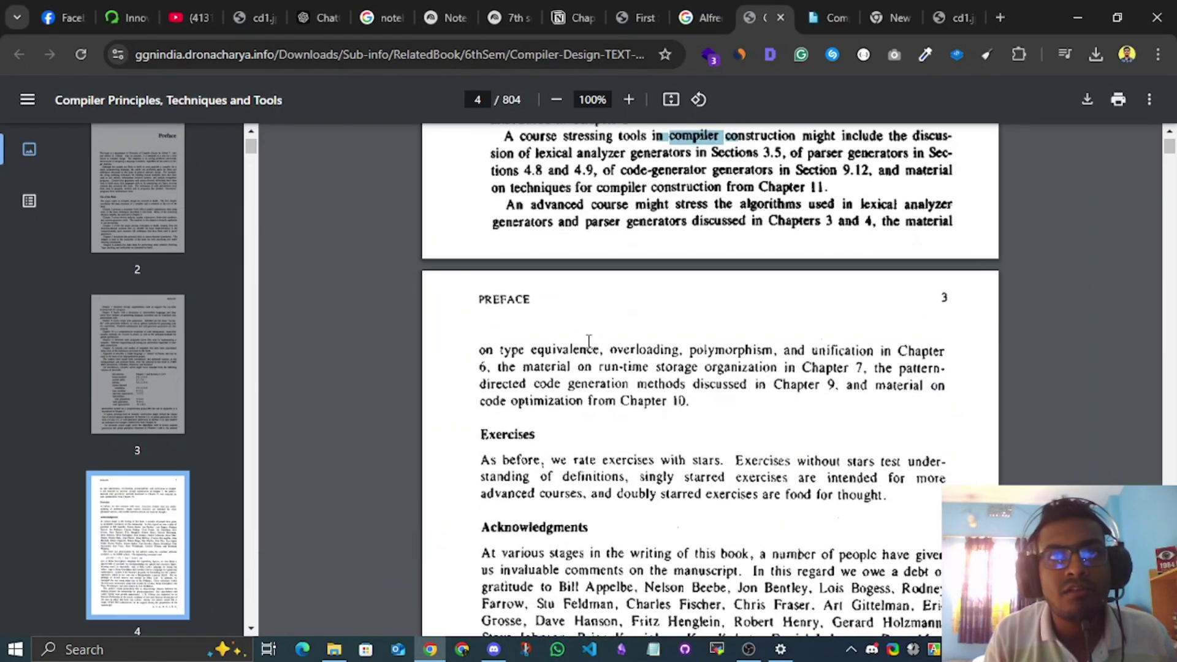
left_click_drag(589, 345, 721, 385)
scroll(713, 422, "down", 3)
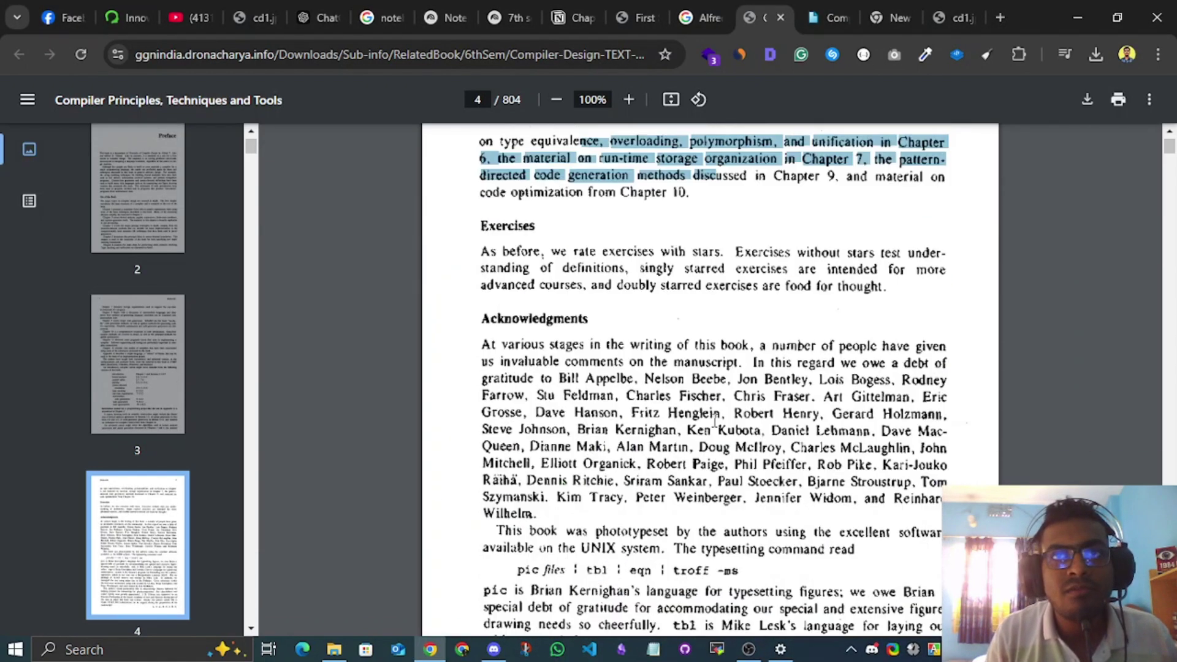
scroll(714, 421, "down", 7)
left_click_drag(657, 297, 815, 344)
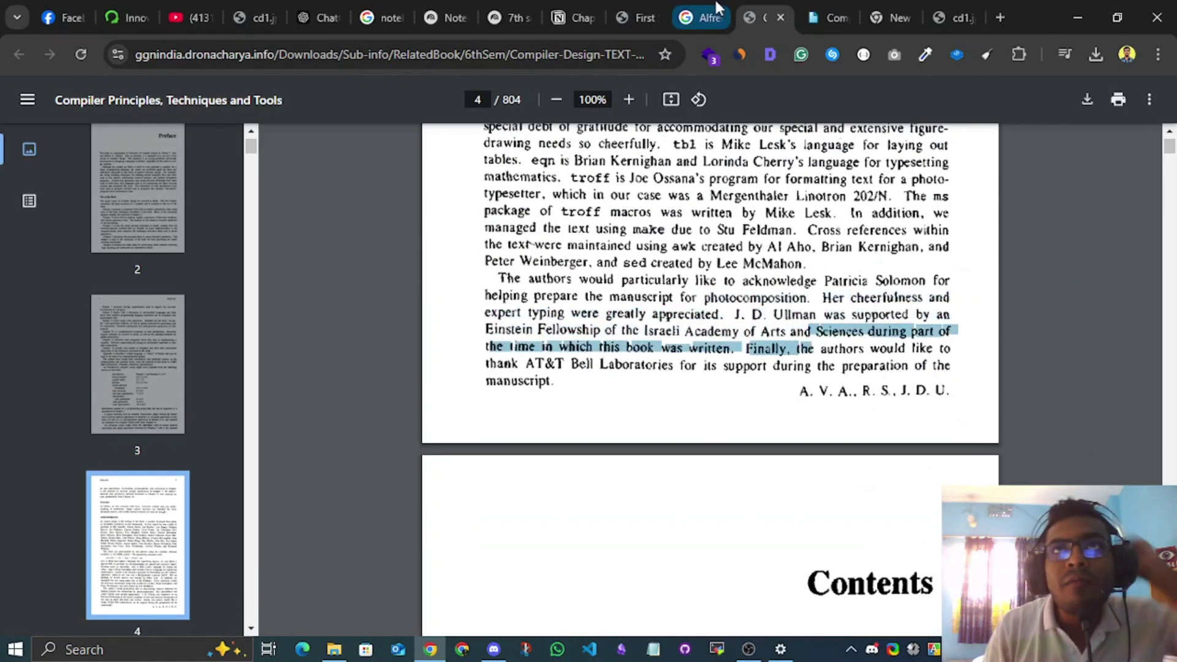
left_click(716, 8)
scroll(489, 349, "down", 3)
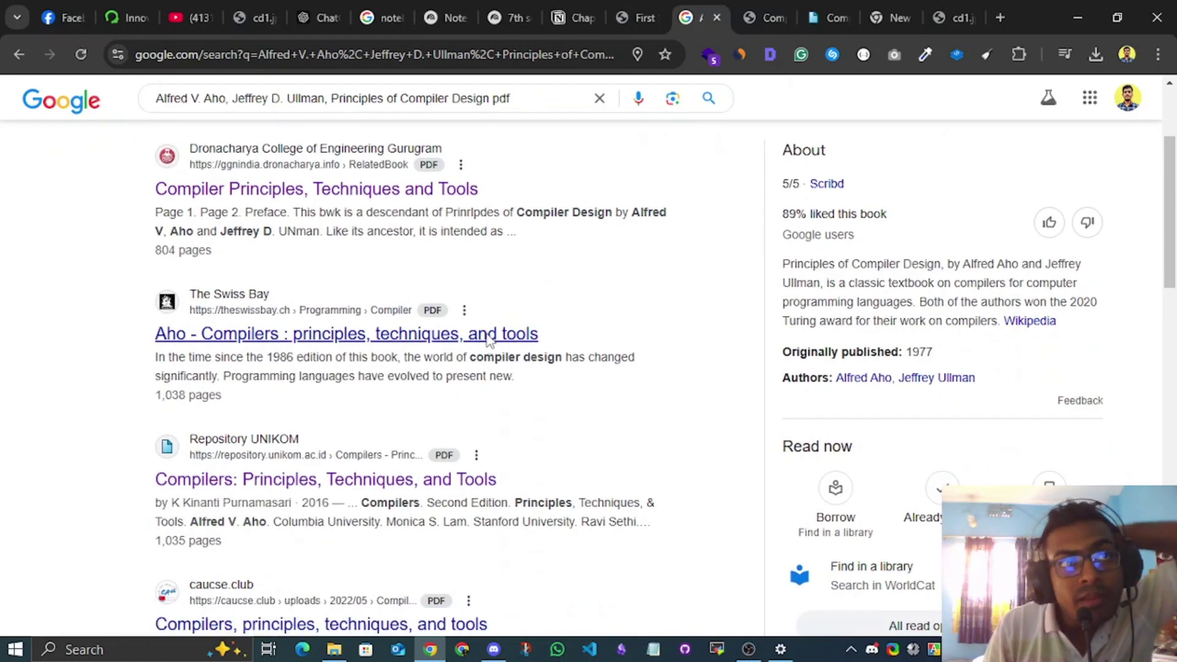
Step: Open the Aho Compilers 2e PDF from The Swiss Bay result in a new tab
left_click(489, 342)
left_click(675, 11)
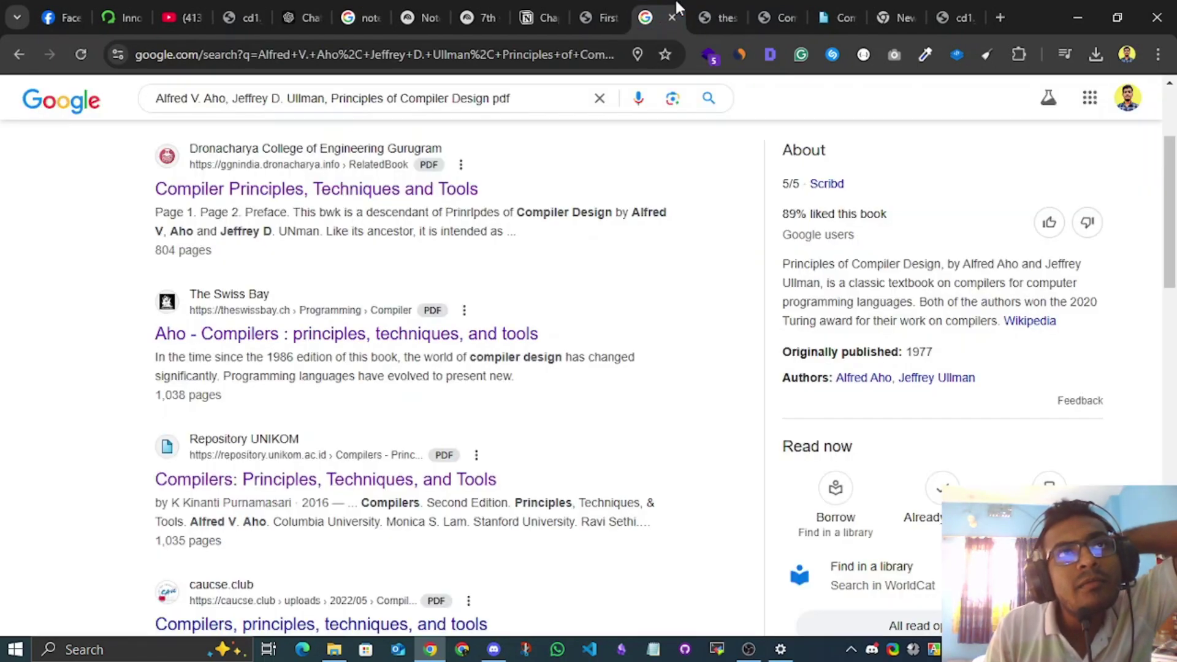
left_click(716, 9)
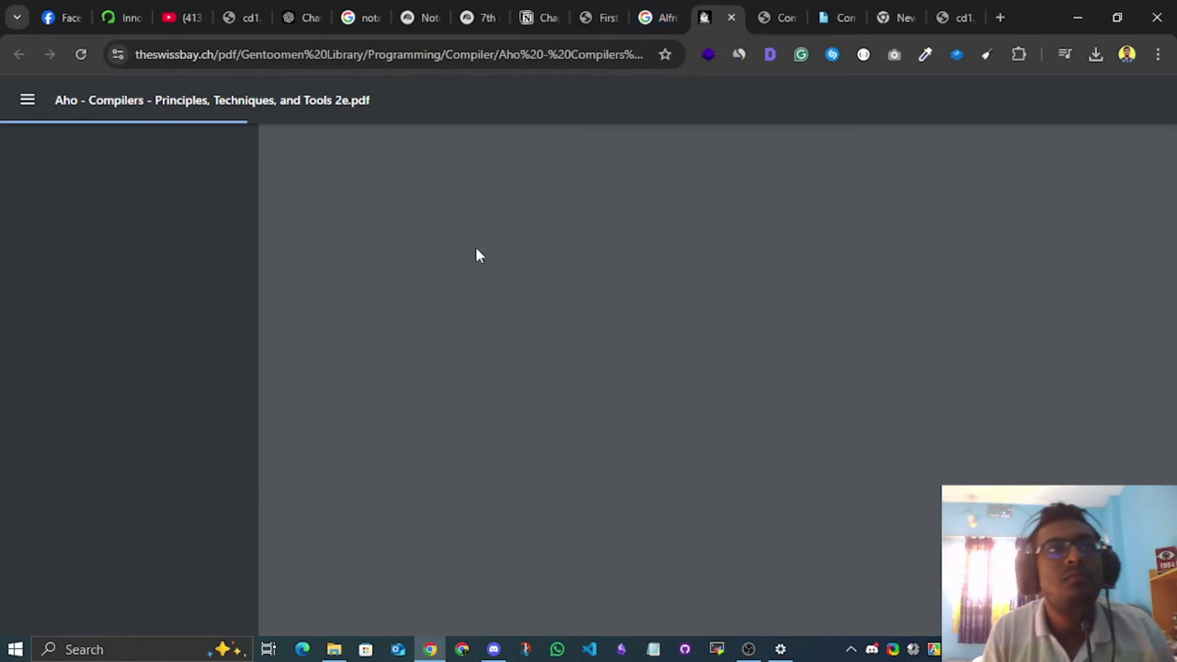
left_click(667, 14)
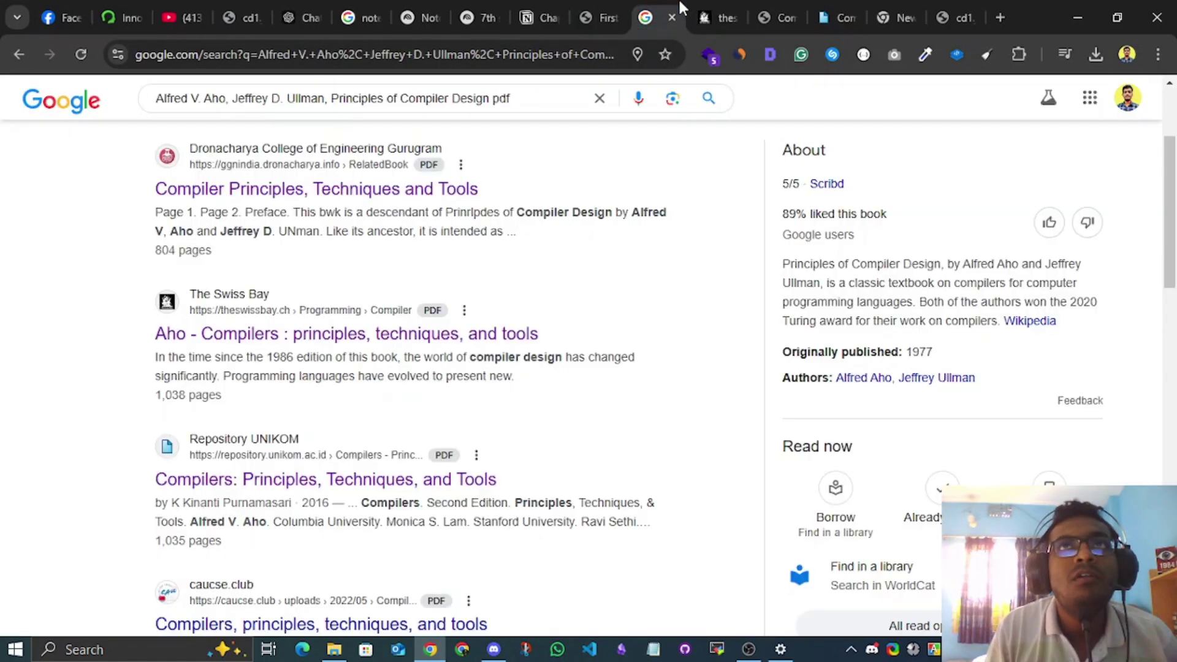
scroll(673, 355, "down", 5)
scroll(630, 373, "up", 3)
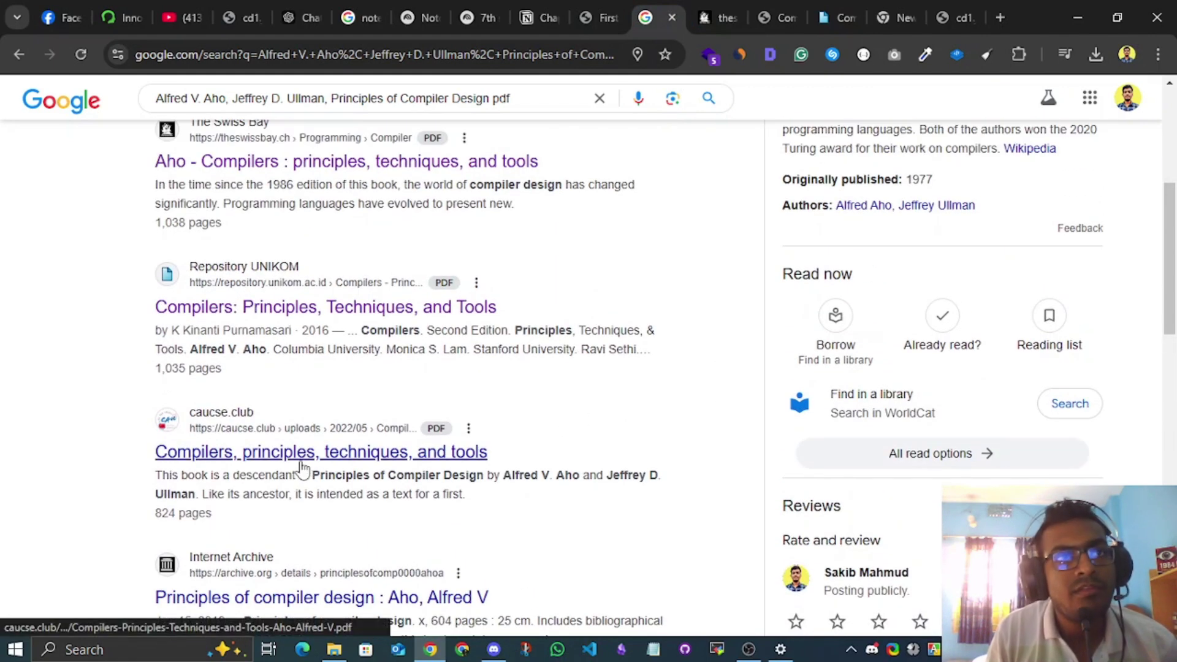
scroll(328, 456, "down", 5)
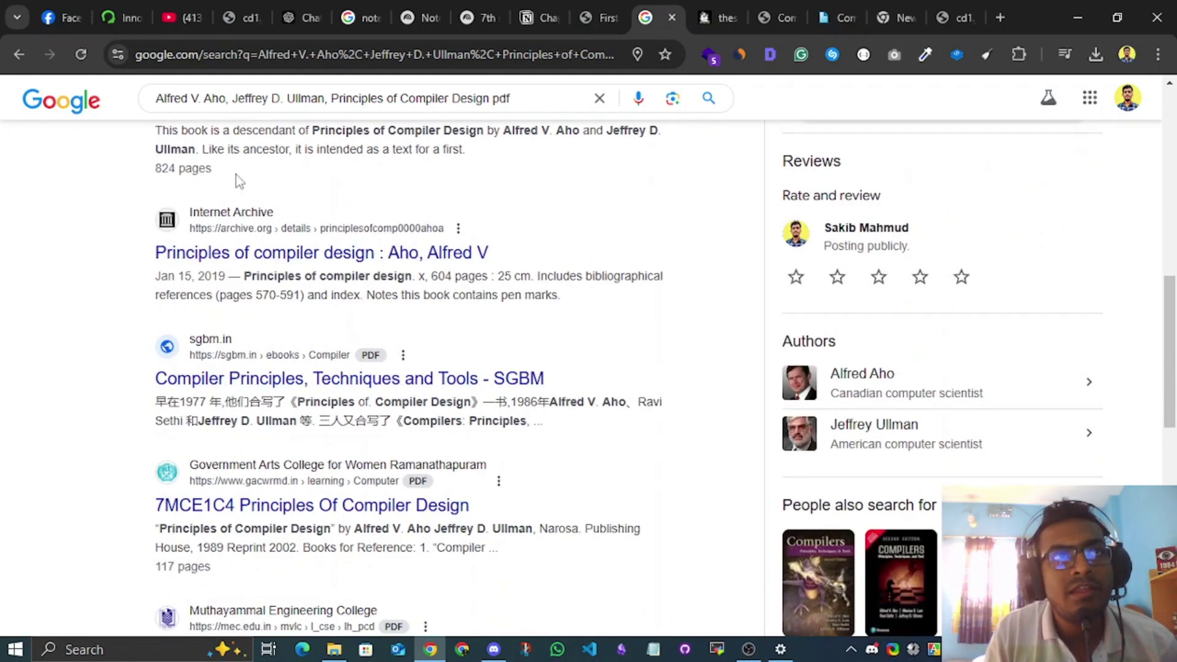
scroll(512, 332, "down", 7)
scroll(512, 332, "up", 3)
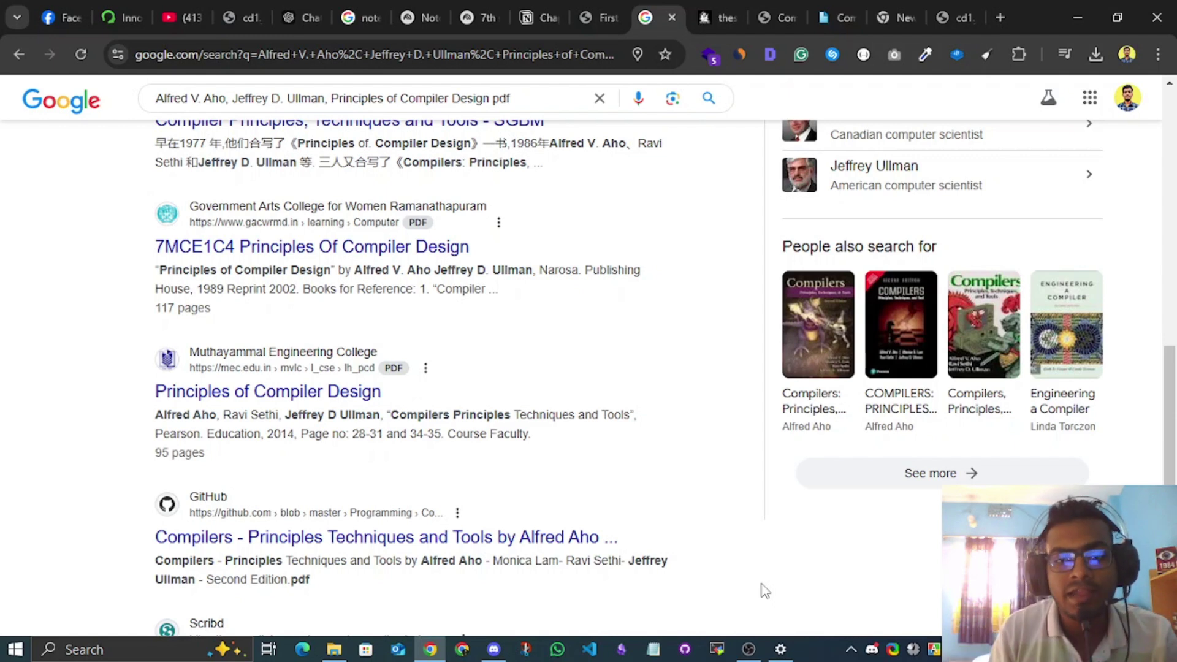
left_click(712, 17)
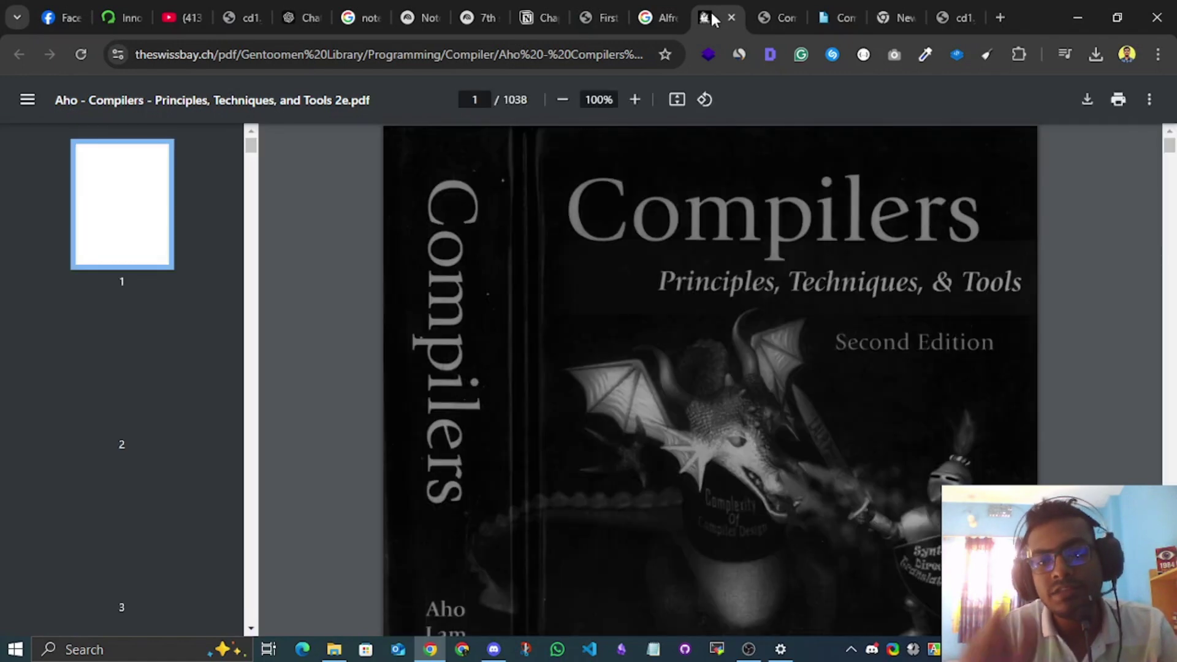
Step: Scroll past the Aho title page, highlighting an author's name and the copyright passage
scroll(695, 288, "down", 20)
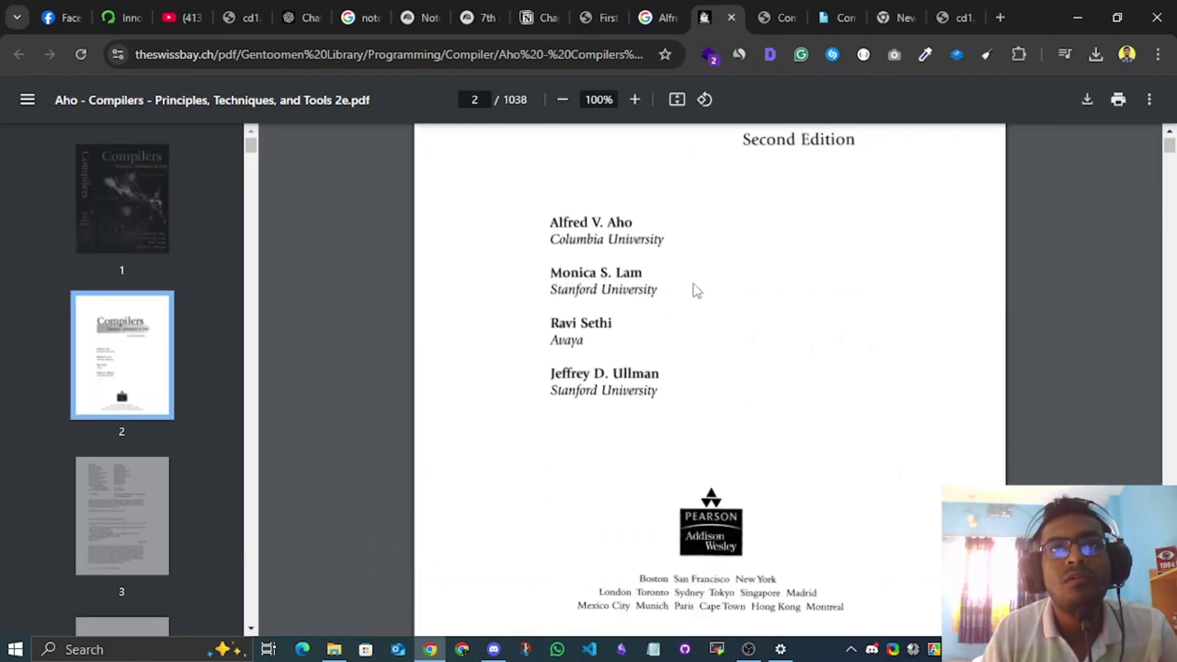
left_click_drag(618, 188, 688, 211)
scroll(699, 270, "down", 14)
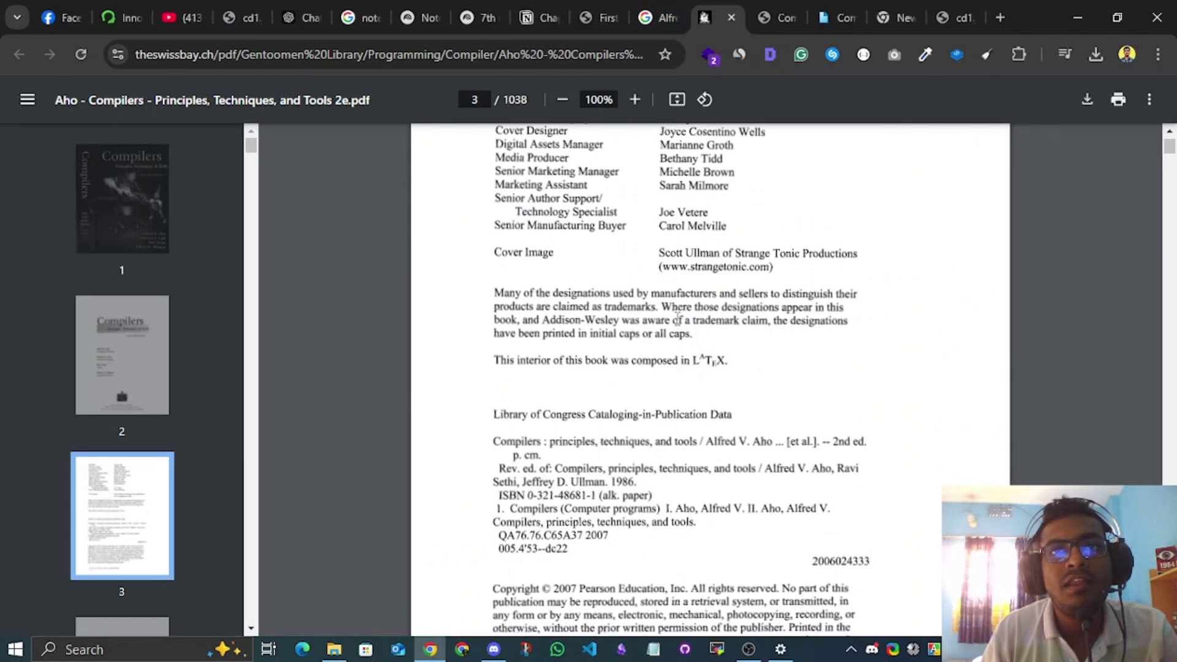
mouse_move(592, 236)
left_mouse_down()
mouse_move(730, 285)
mouse_move(901, 402)
mouse_move(866, 340)
mouse_move(954, 362)
left_mouse_up()
left_click(733, 283)
Step: Scroll the second-edition PDF down through the Preface to 'Use of the Book'
left_click(788, 9)
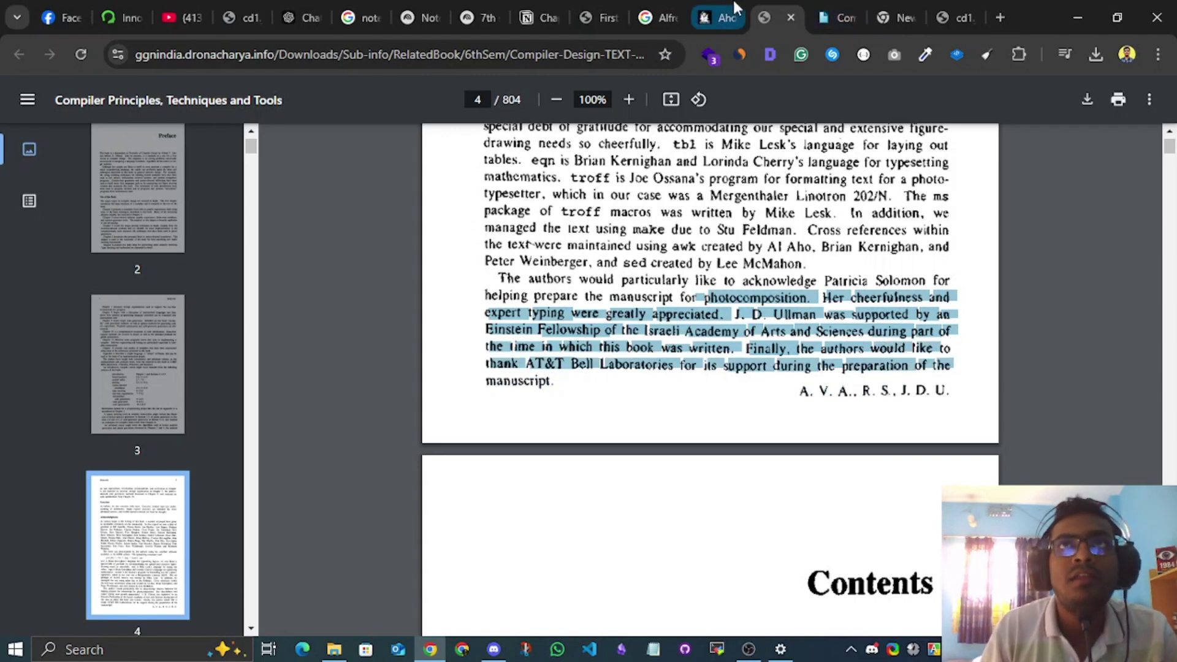
left_click(711, 17)
left_click_drag(663, 248, 744, 289)
scroll(749, 296, "down", 5)
scroll(751, 296, "down", 5)
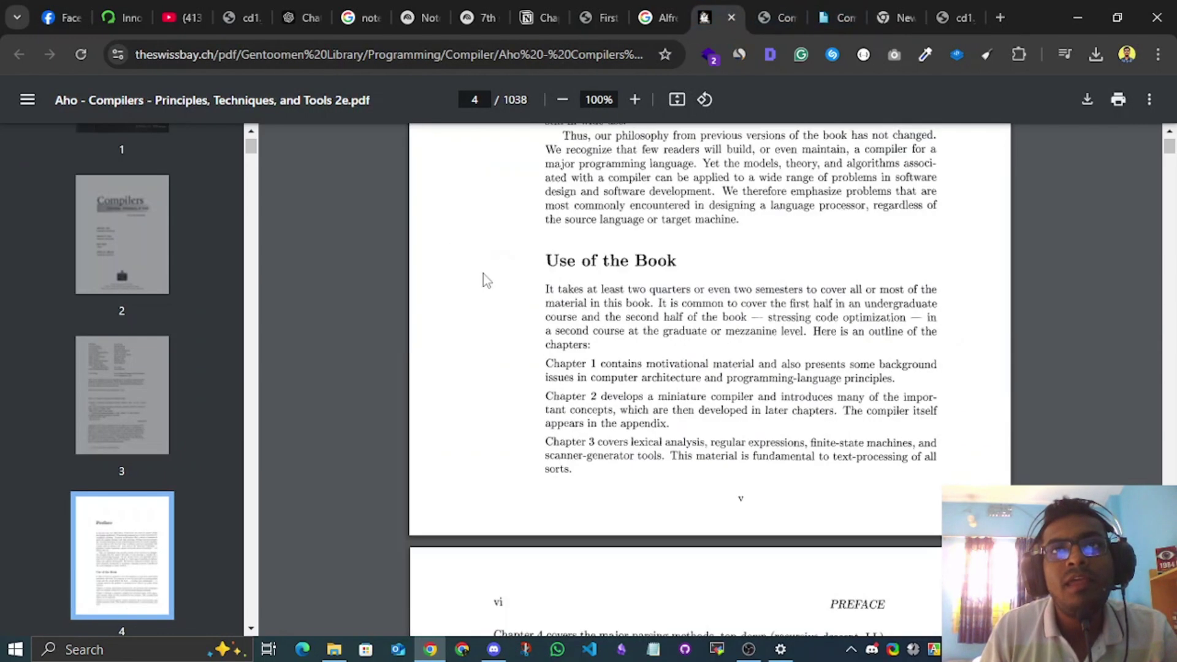
left_click_drag(504, 266, 756, 390)
left_click(756, 390)
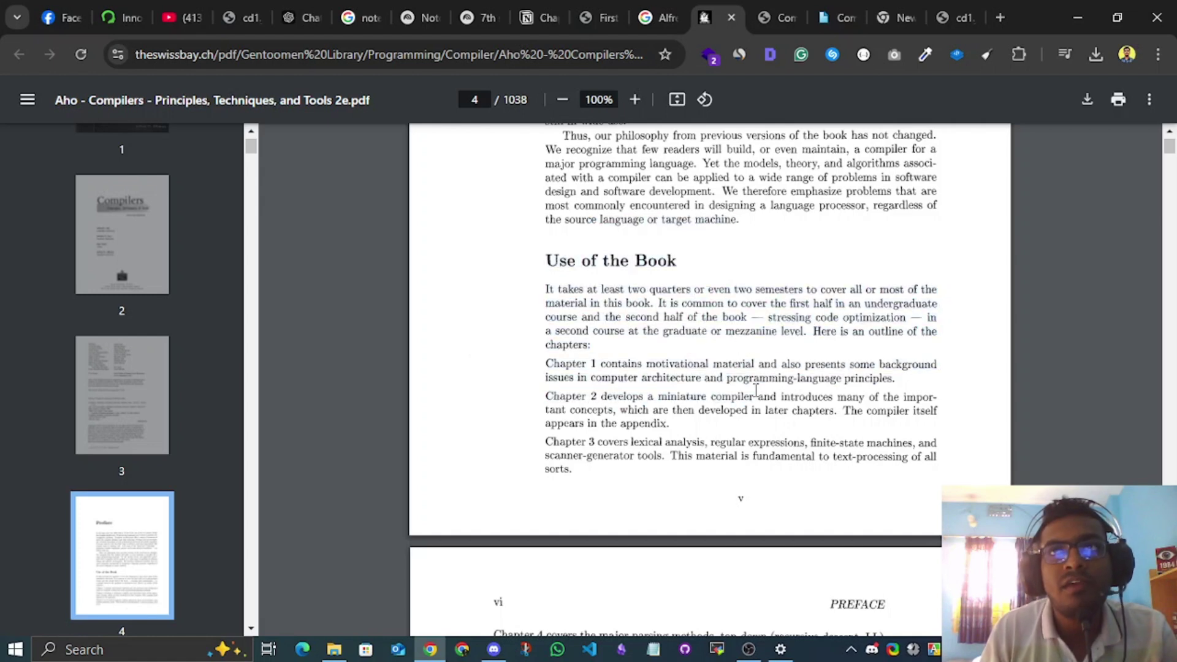
Step: Download the Aho Compilers 2e PDF (48.2 MB) into Downloads and check its progress
left_click(1087, 99)
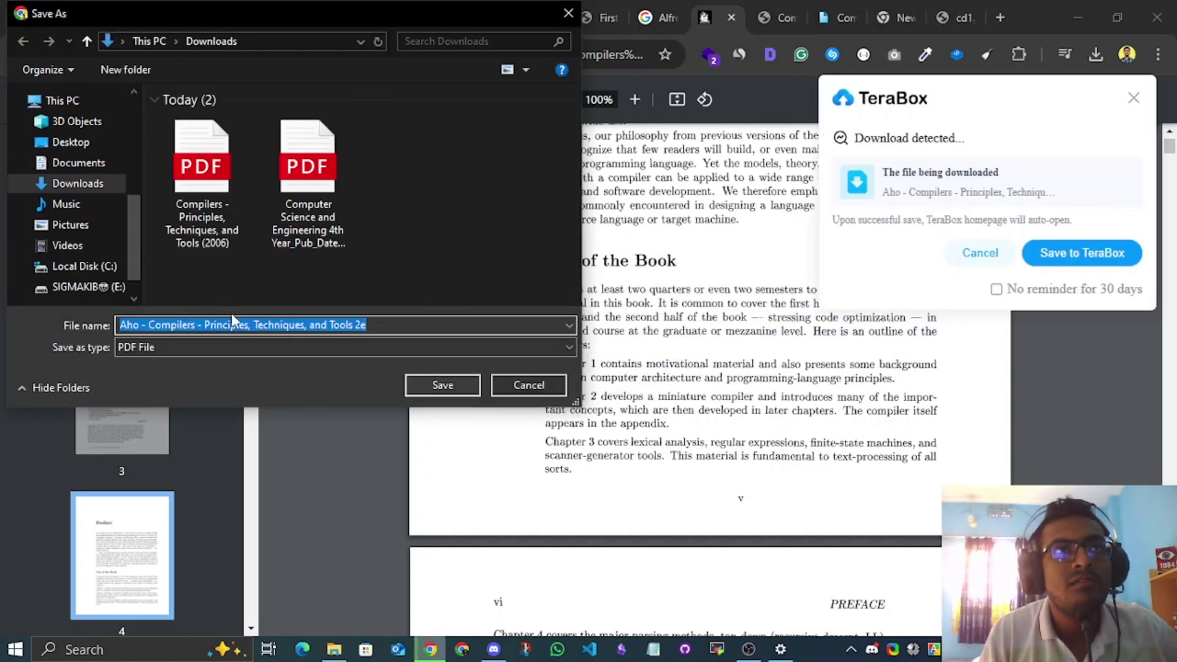
left_click(449, 380)
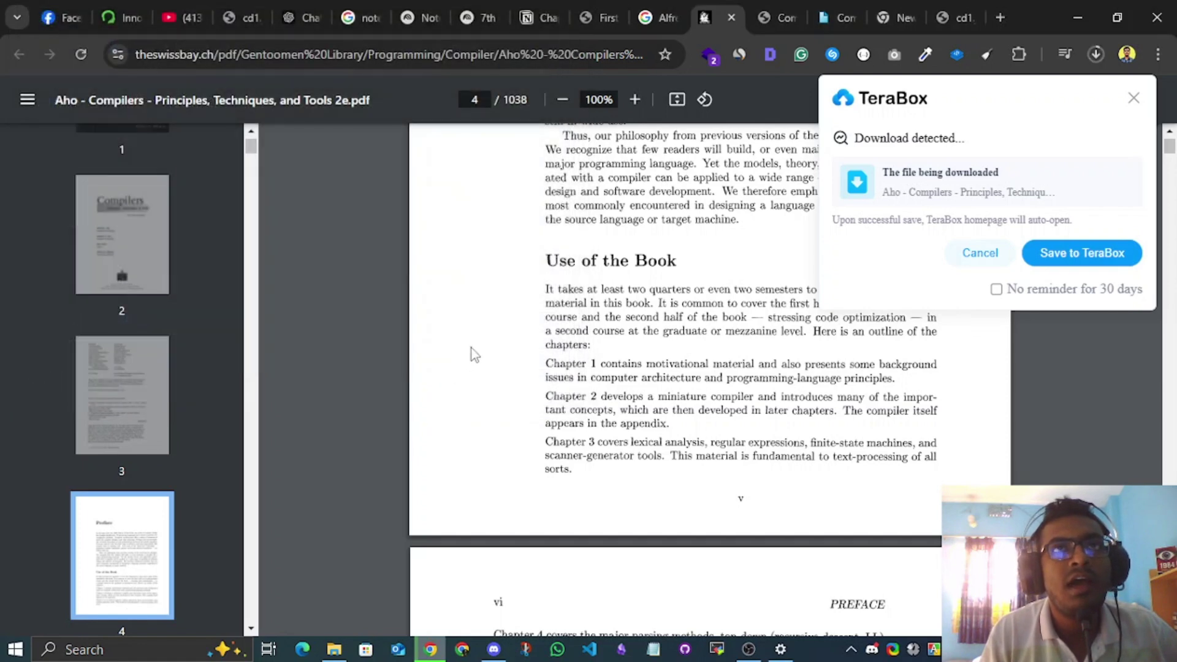
left_click(1134, 99)
left_click(1095, 56)
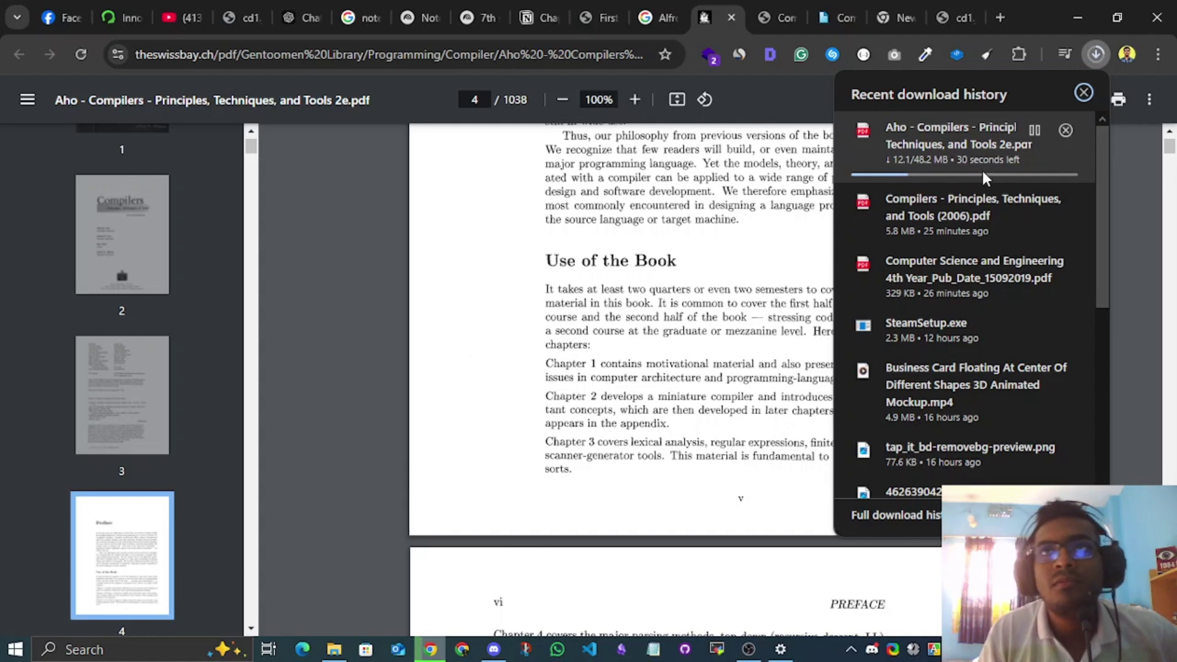
left_click(749, 274)
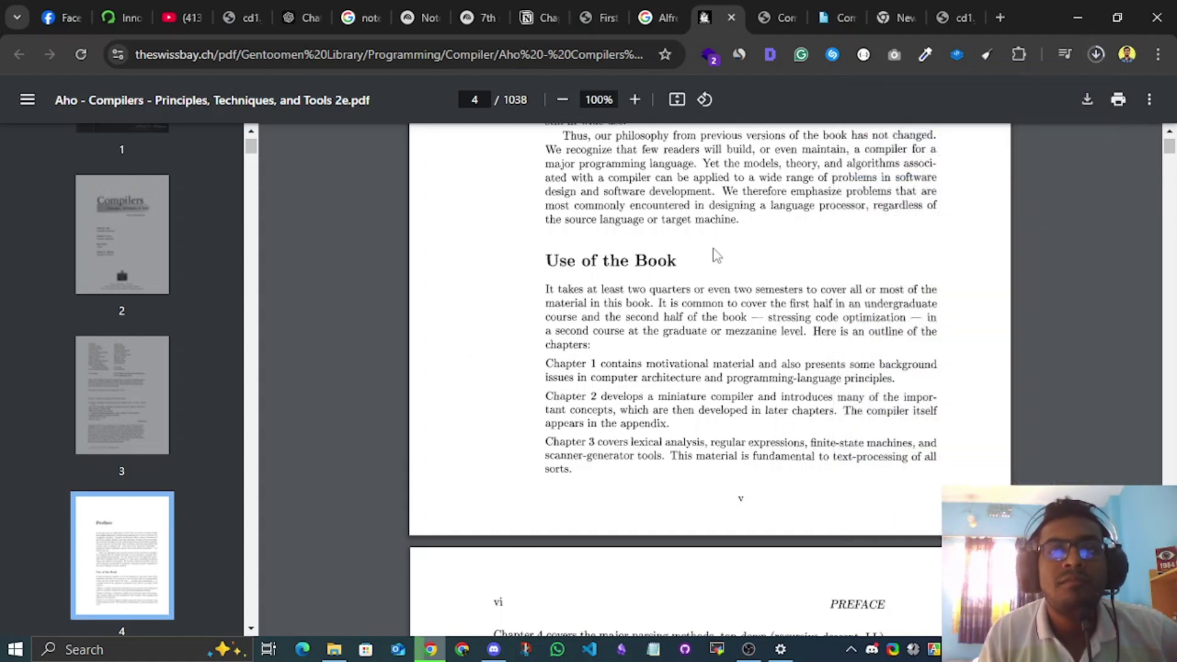
Step: Open the GitHub copy of the second-edition compiler textbook PDF from the search results
left_click(670, 2)
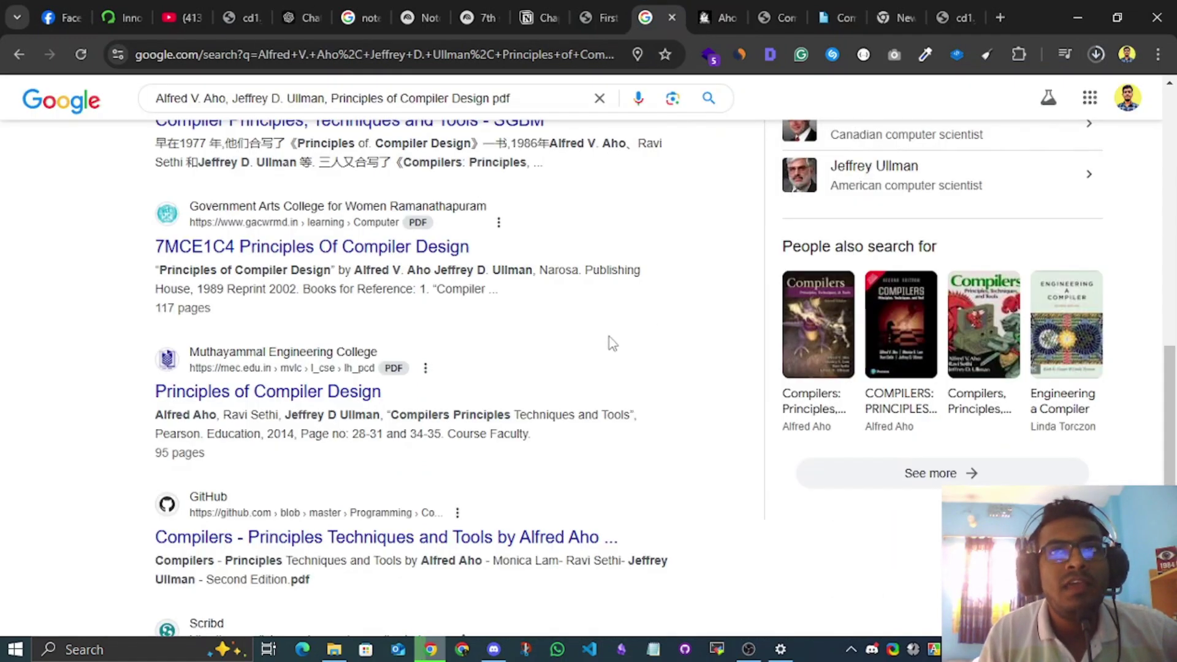
scroll(621, 324, "up", 10)
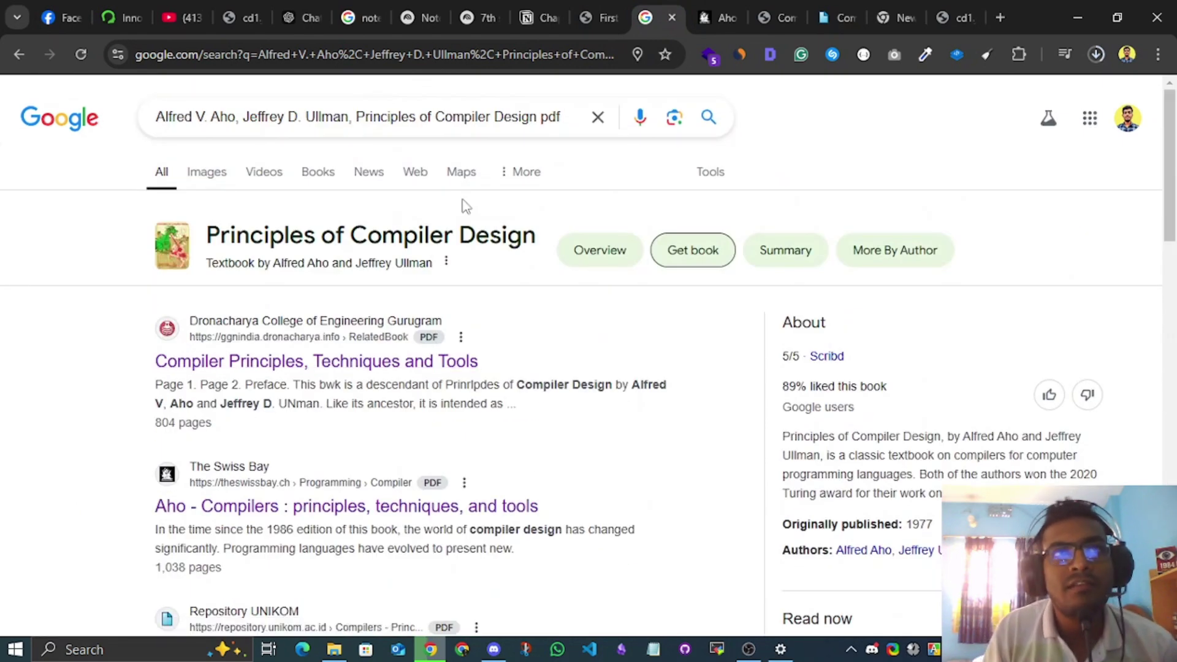
scroll(415, 334, "down", 15)
scroll(415, 349, "down", 3)
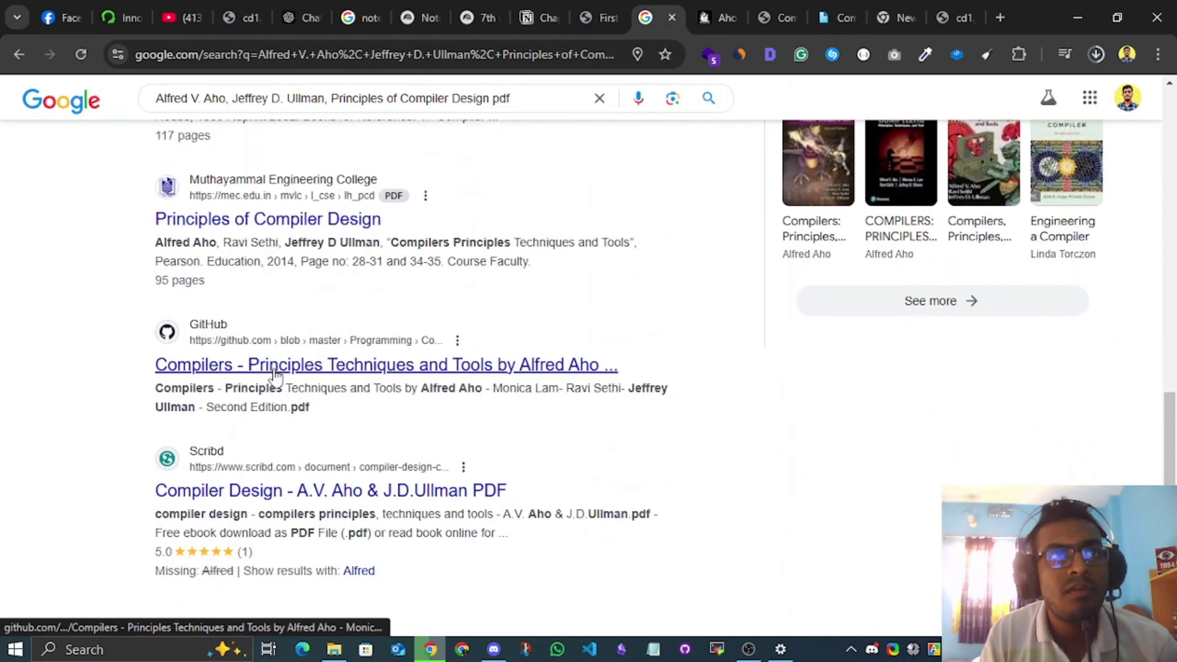
left_click(307, 369)
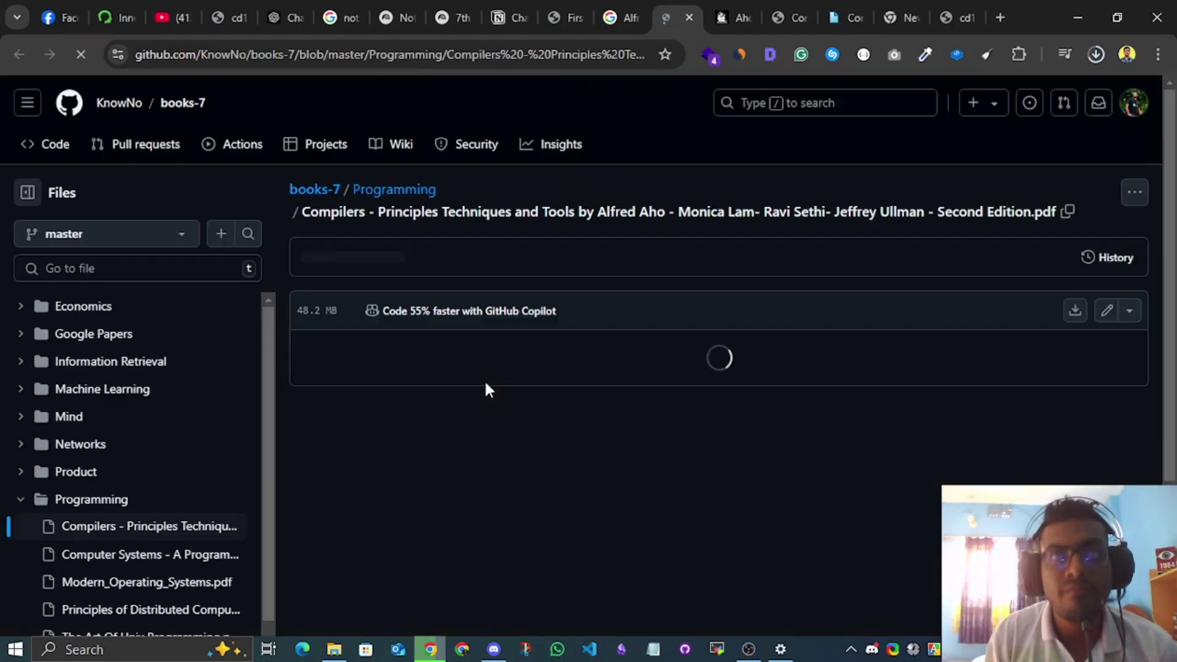
Step: Refine the textbook search by appending 'github' to the query and browse the results
left_click(640, 13)
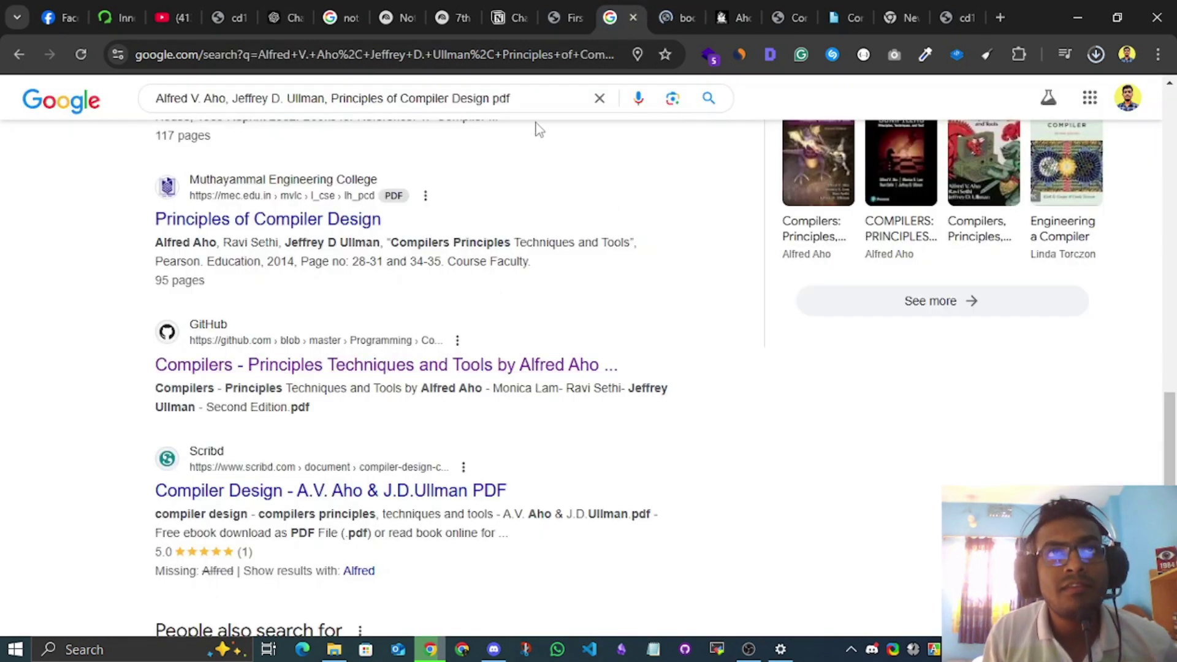
left_click(543, 99)
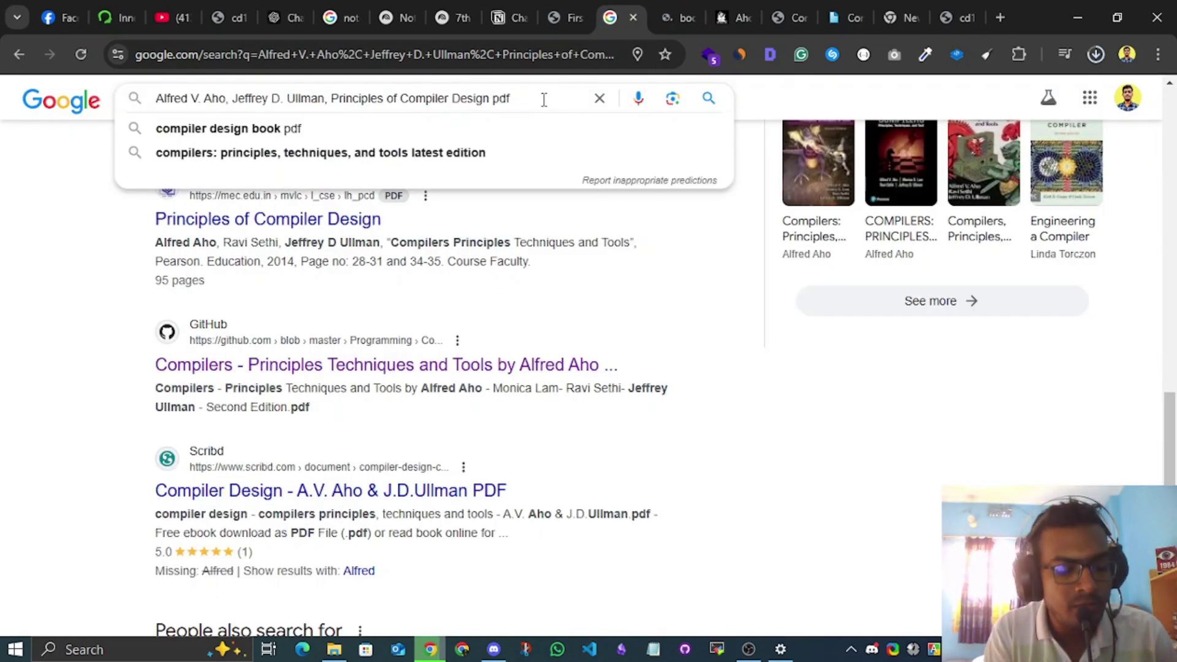
type("git")
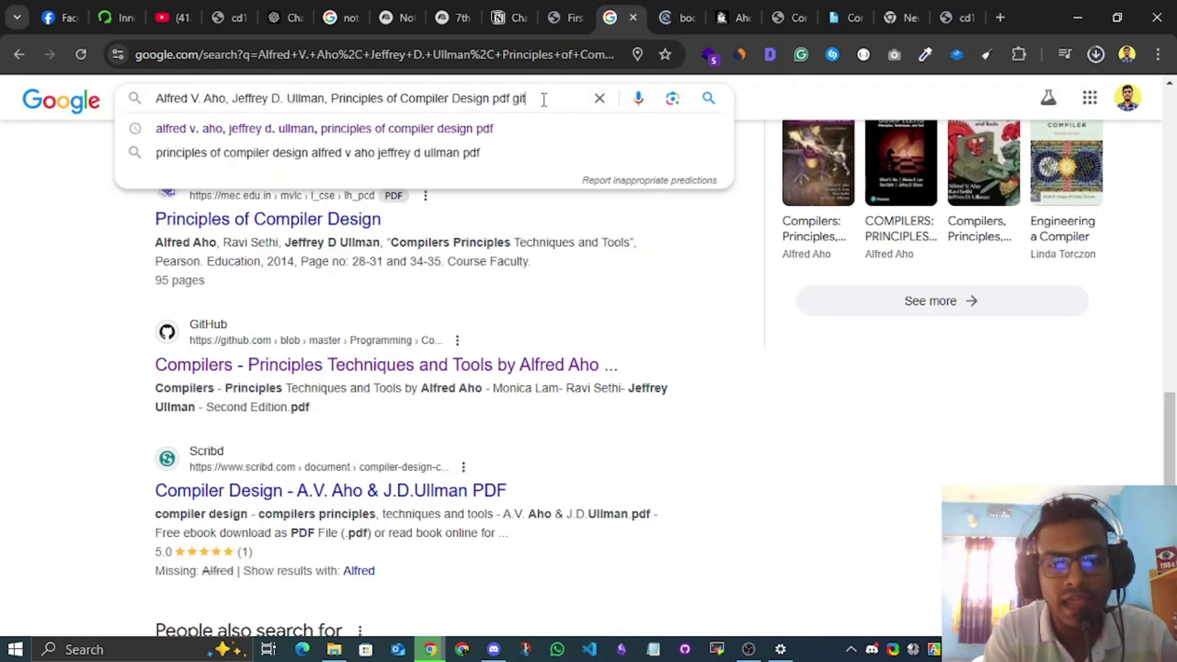
key("Return")
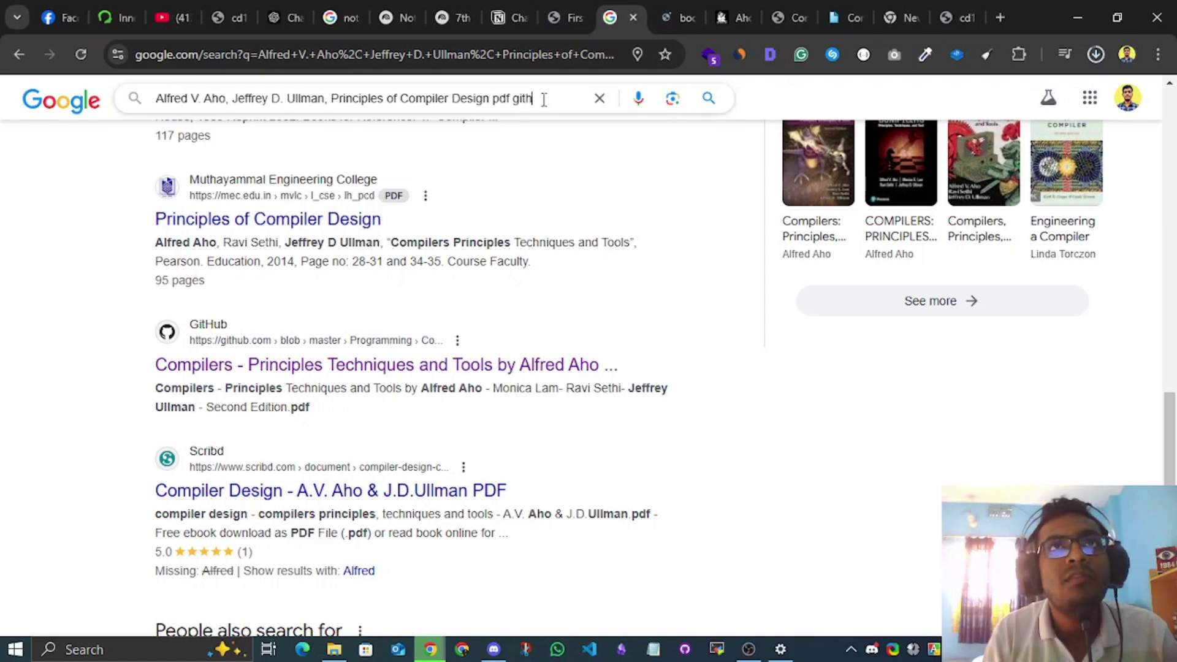
type("hub")
key("Return")
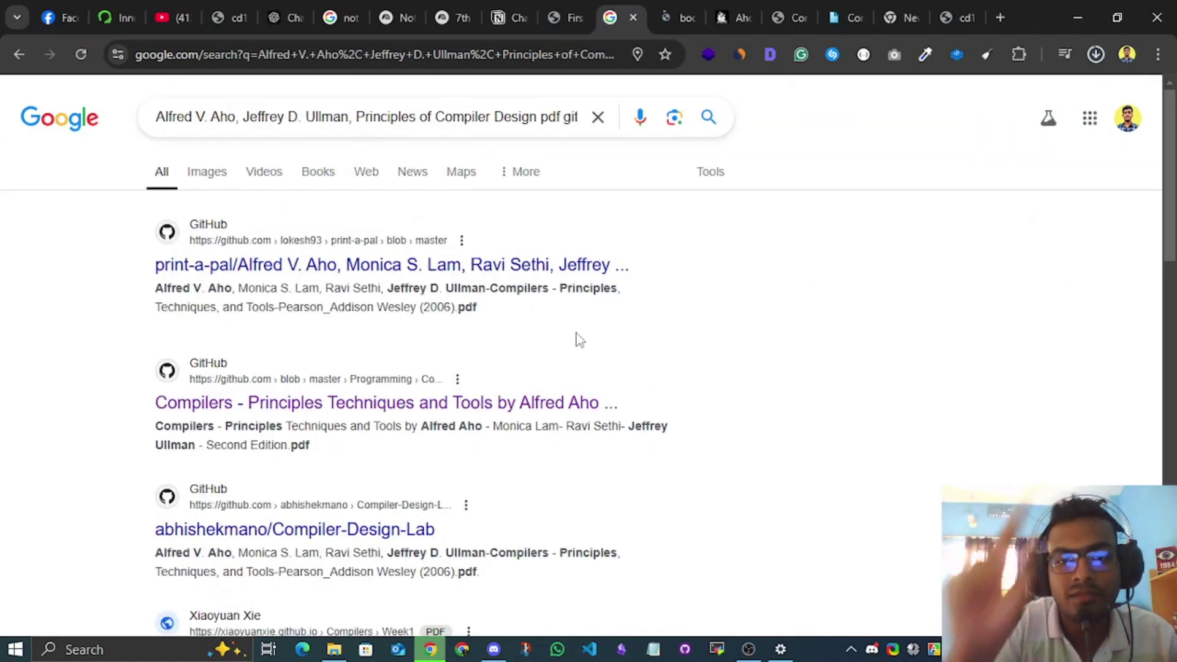
scroll(347, 255, "down", 4)
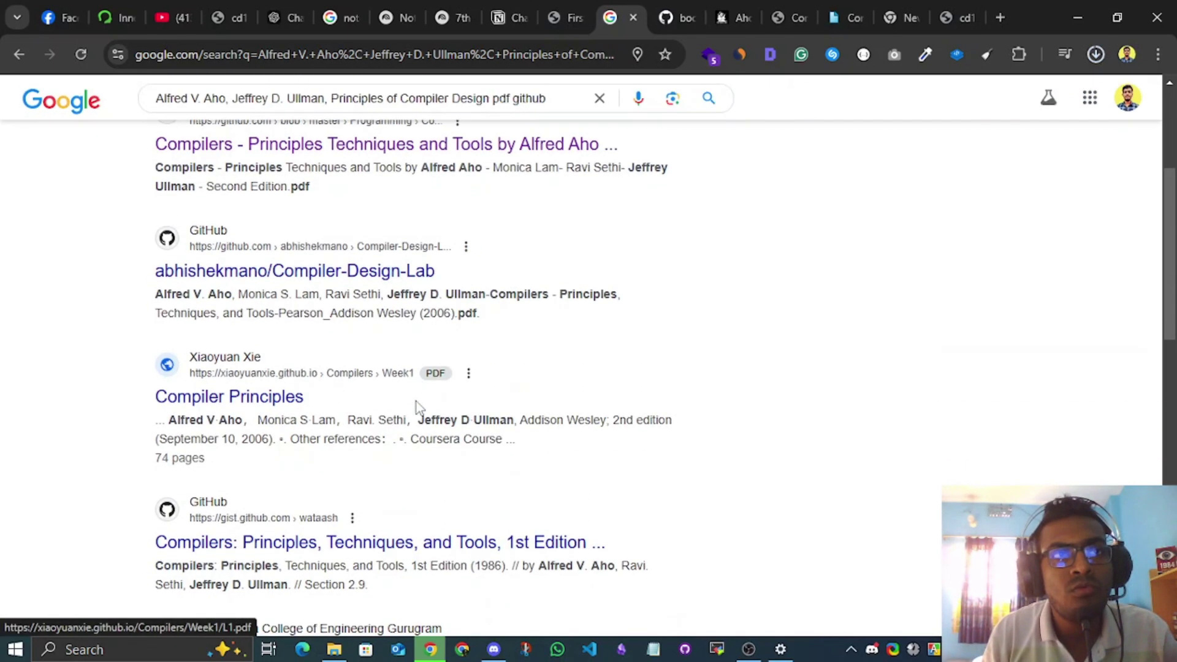
scroll(362, 417, "down", 3)
scroll(356, 417, "down", 8)
scroll(364, 451, "up", 15)
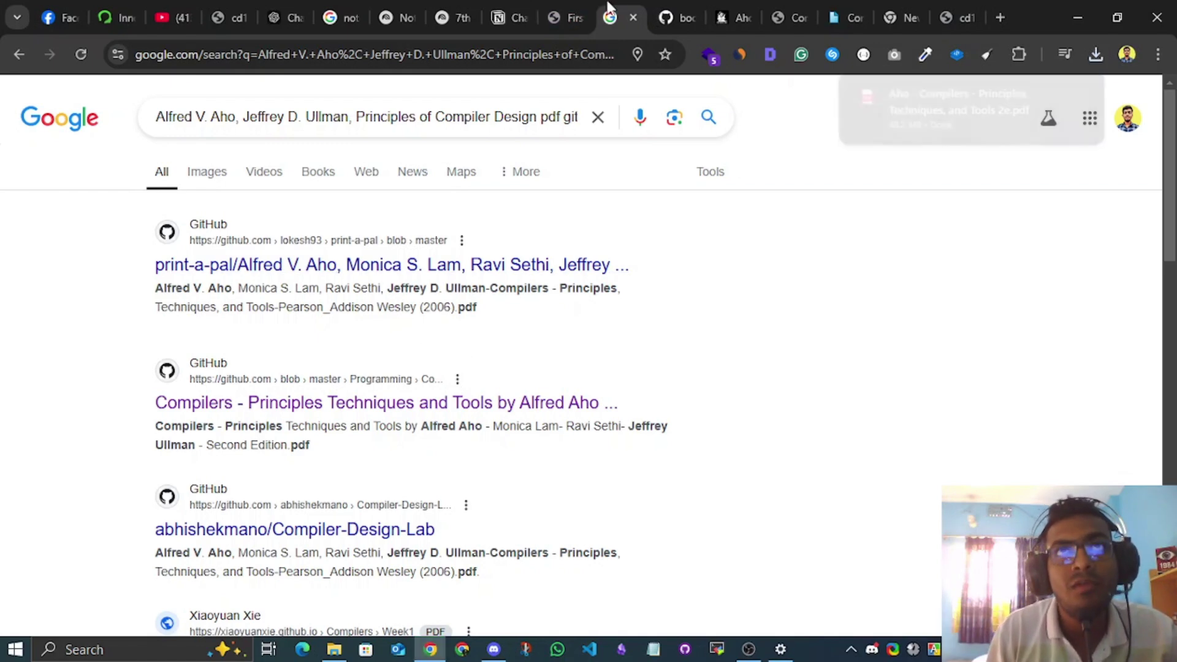
Step: Confirm the 48.2 MB Aho 2e download finished, then return to NotebookLM
left_click(672, 12)
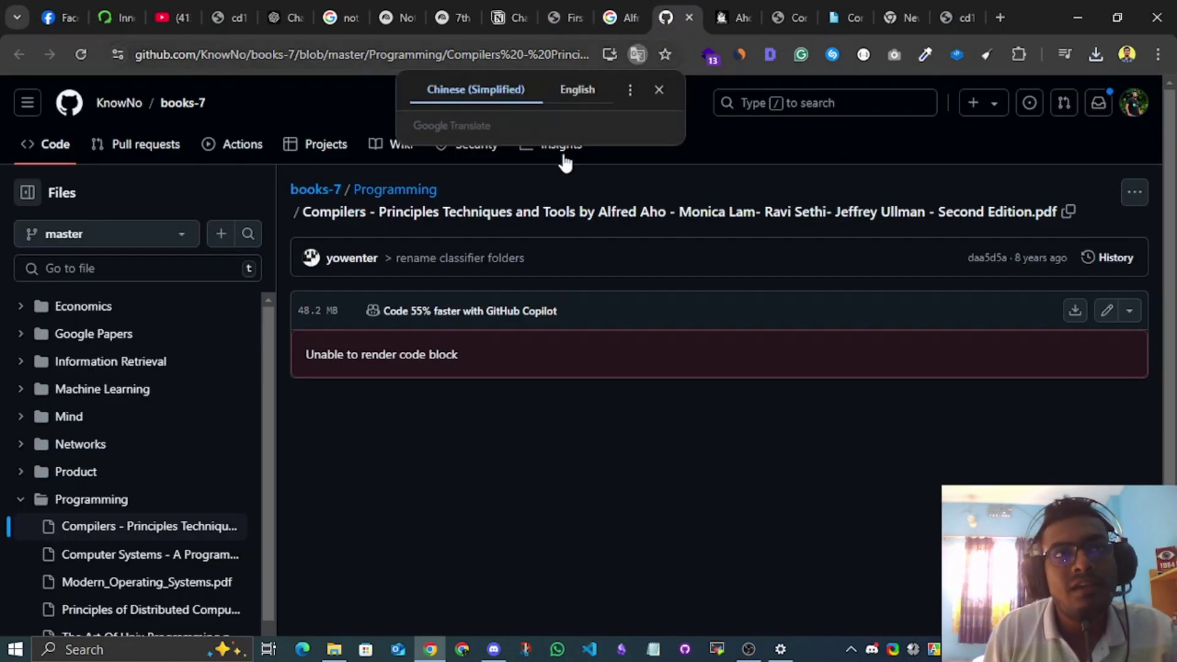
left_click_drag(372, 358, 771, 365)
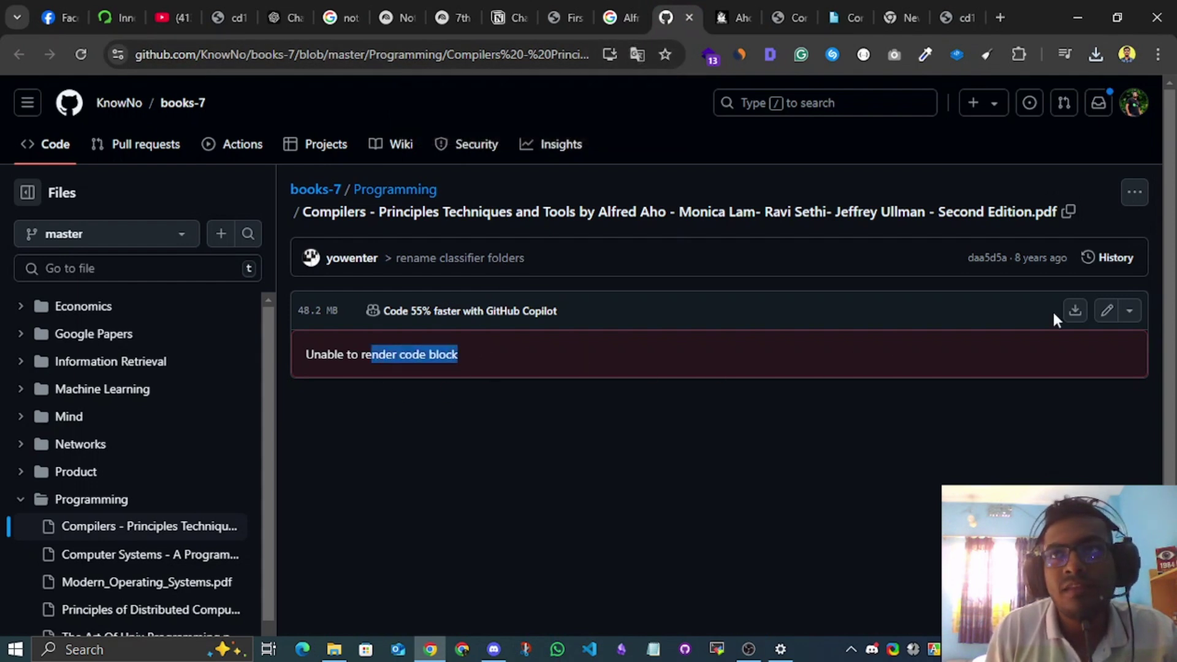
left_click(1096, 56)
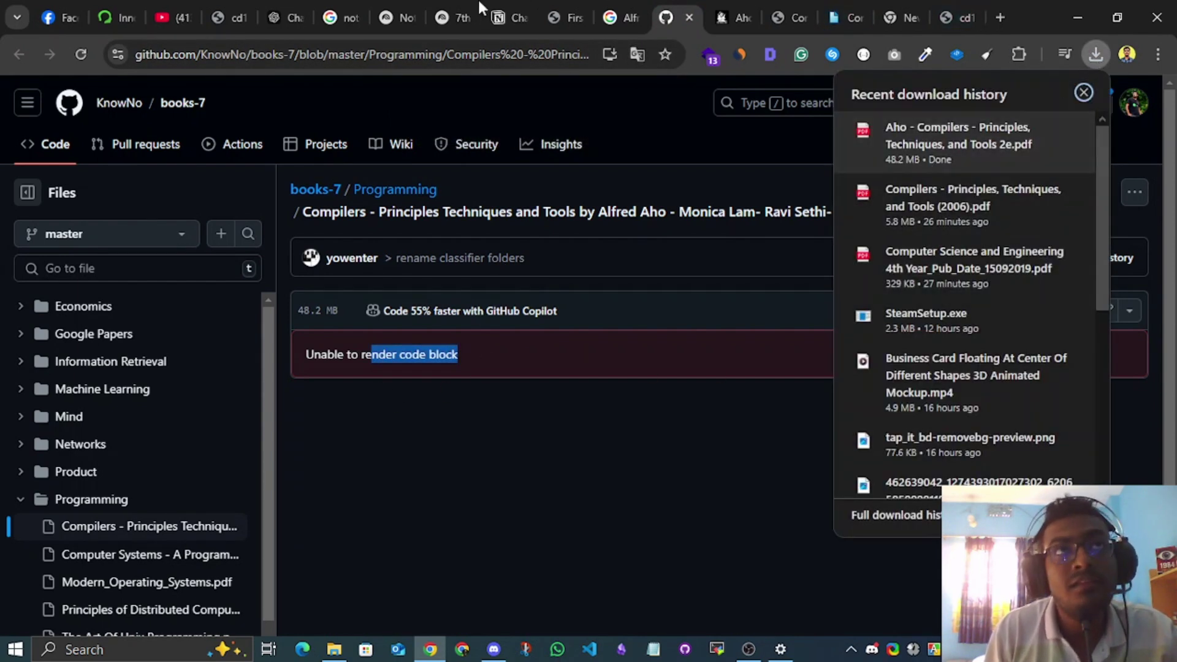
left_click(473, 17)
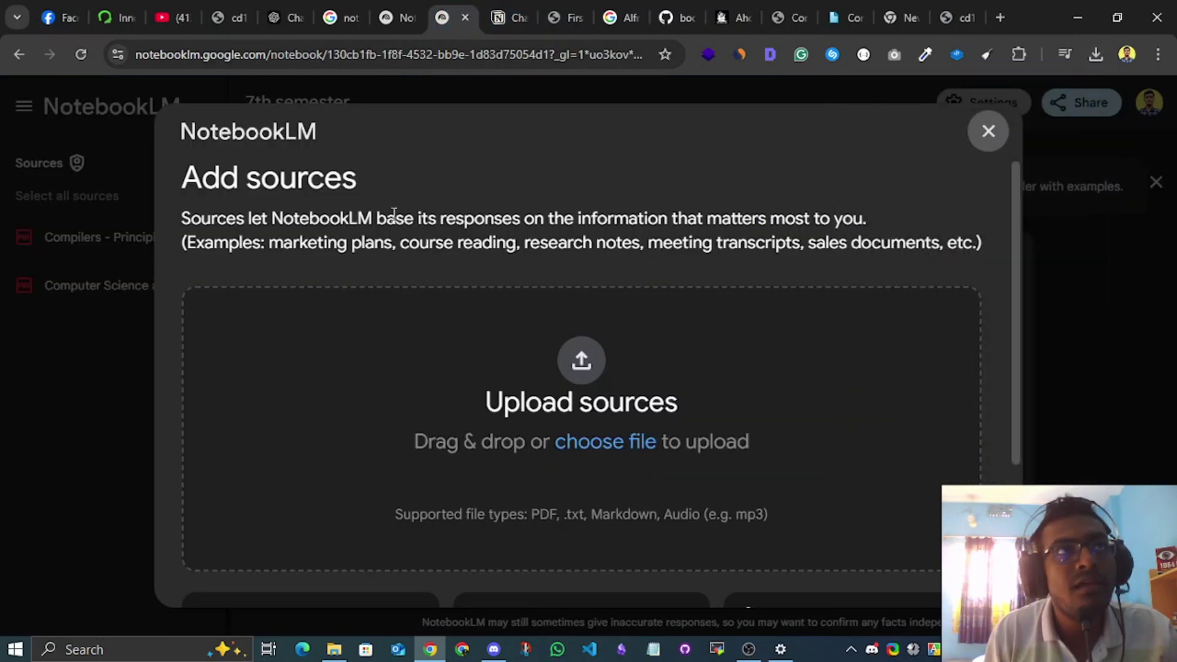
Step: Upload the Aho Compilers 2e PDF from the computer as the notebook's third source
left_click(988, 142)
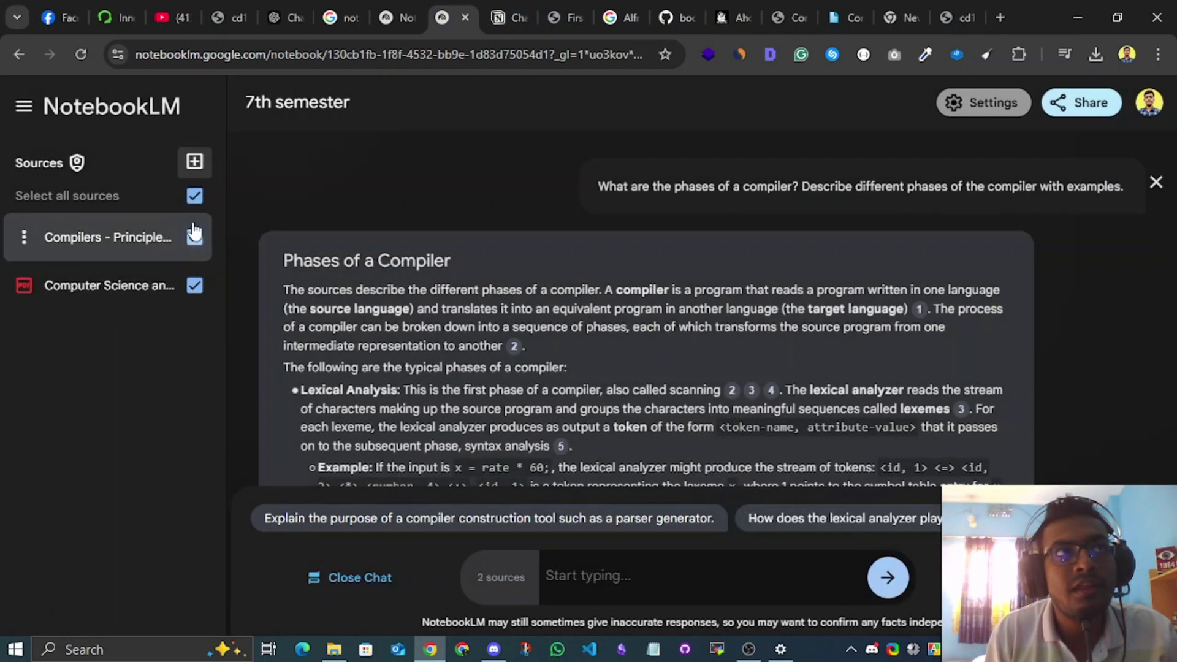
left_click(195, 161)
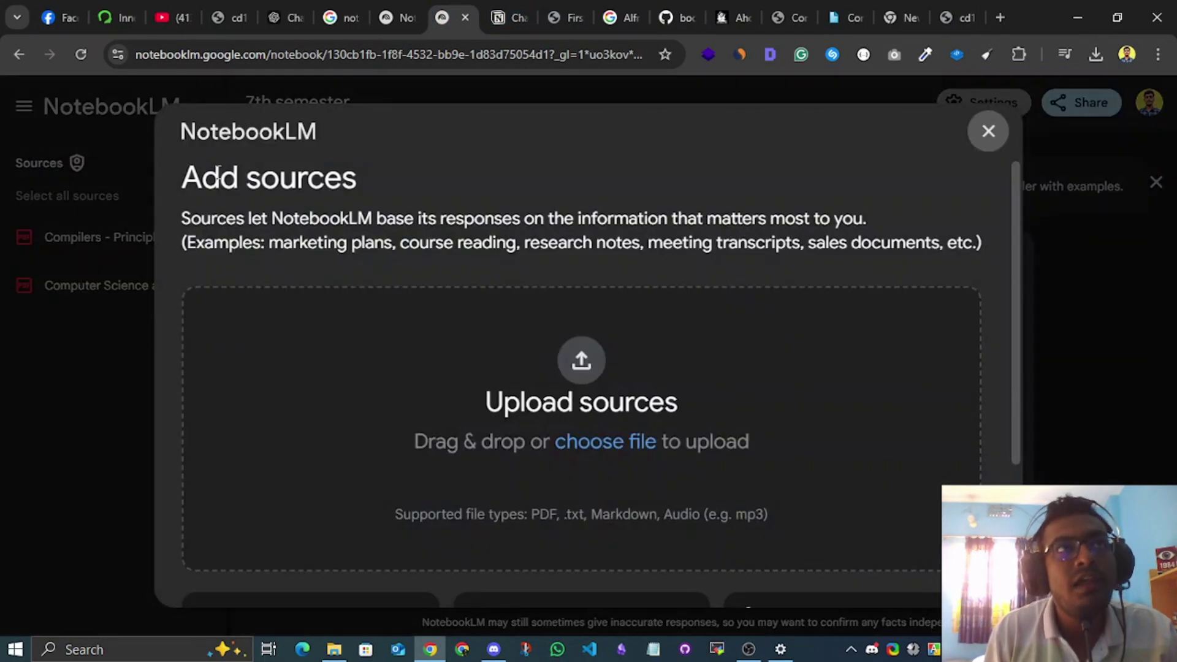
left_click(606, 443)
left_click(229, 211)
left_click(443, 385)
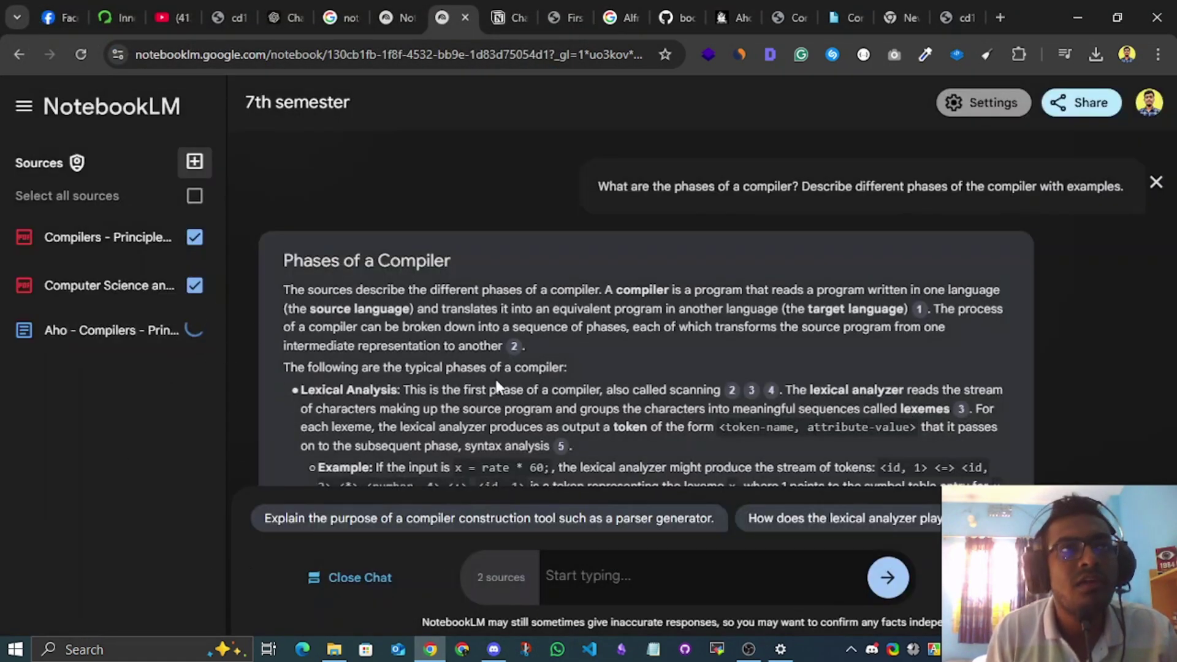
scroll(497, 387, "down", 15)
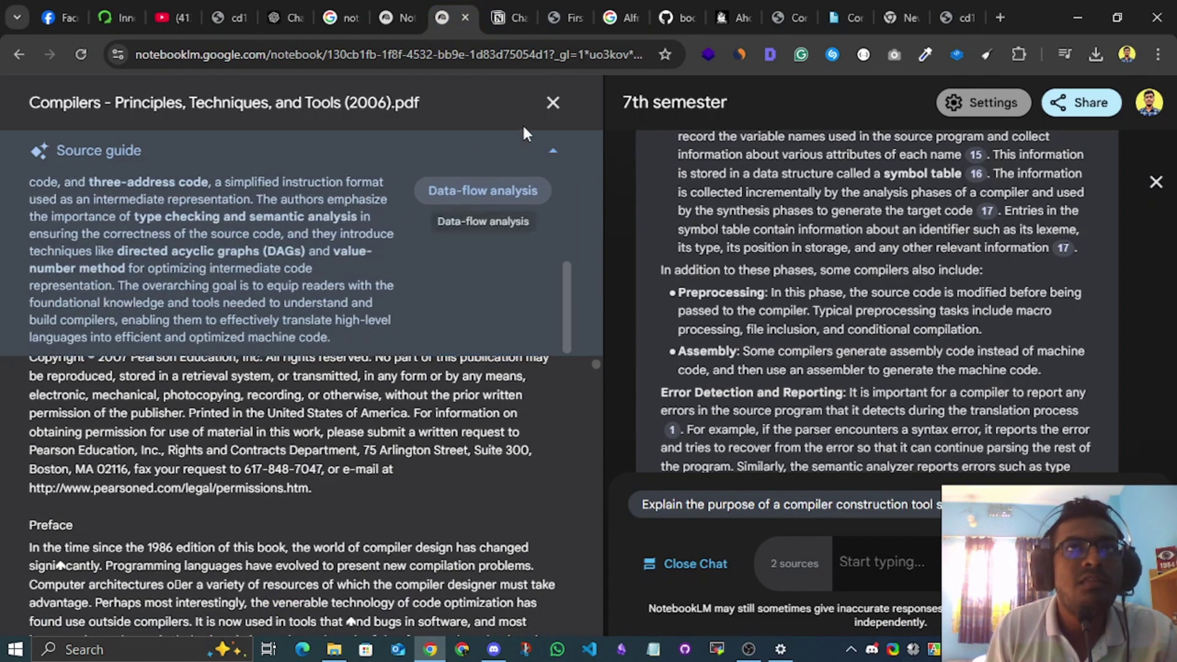
Step: Scroll through the 2006 Compilers source's table of contents
key("Escape")
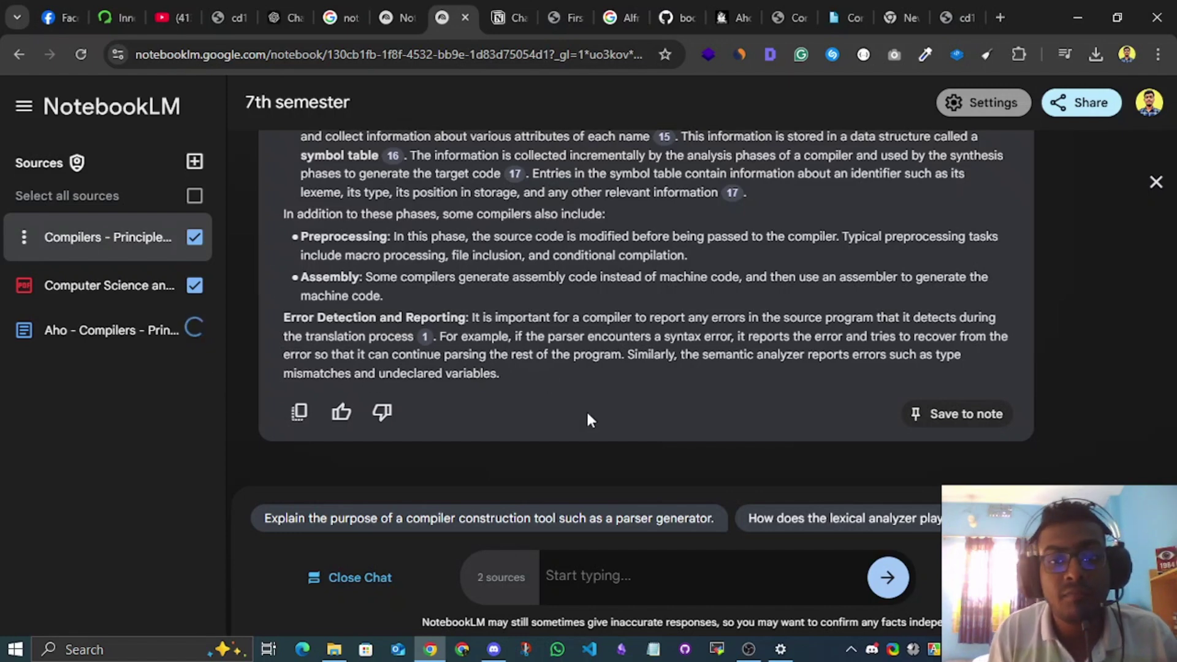
scroll(454, 396, "down", 5)
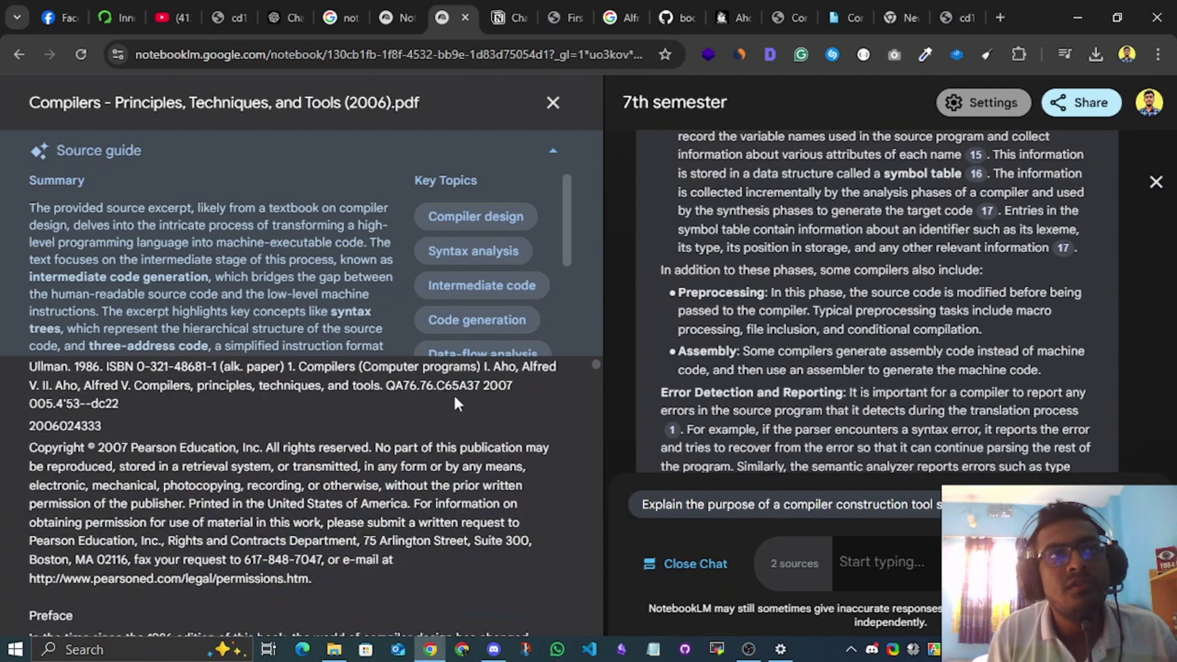
scroll(452, 392, "up", 5)
scroll(285, 265, "down", 3)
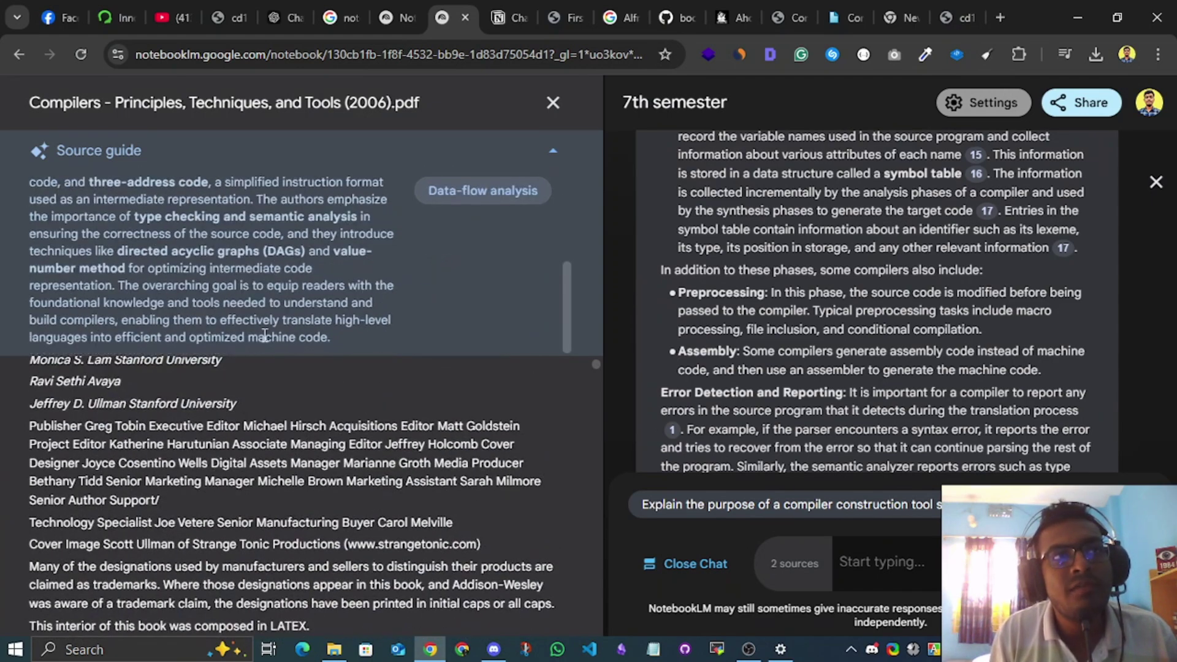
scroll(243, 400, "down", 15)
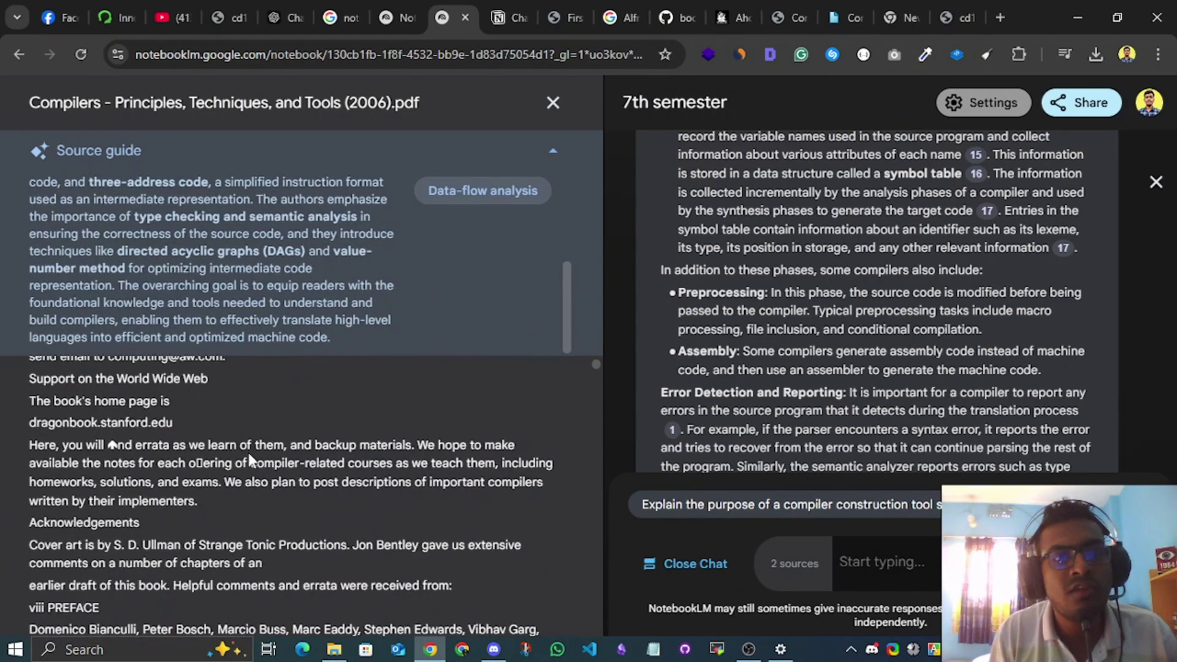
scroll(249, 454, "down", 20)
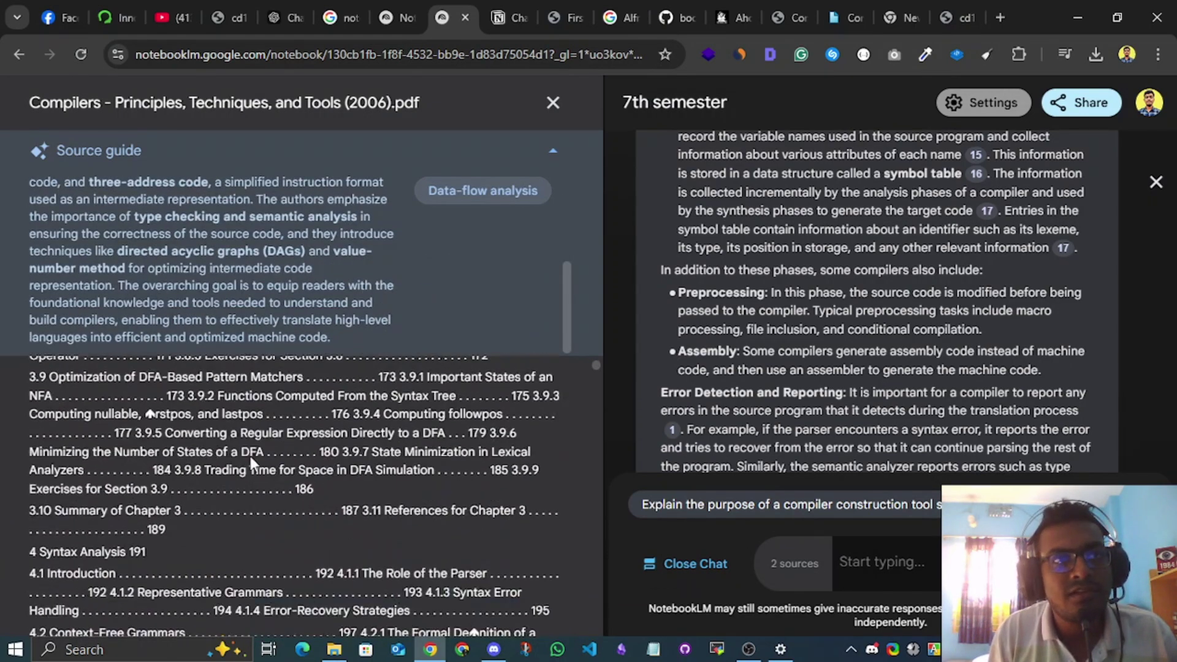
scroll(257, 460, "down", 20)
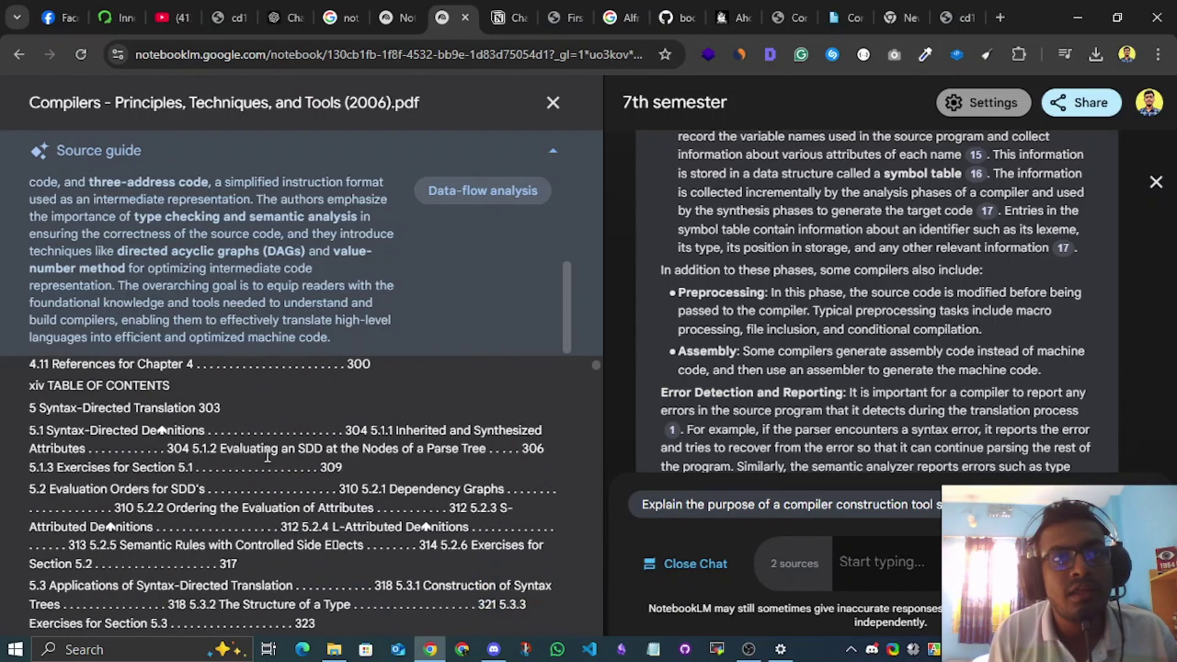
scroll(268, 457, "down", 20)
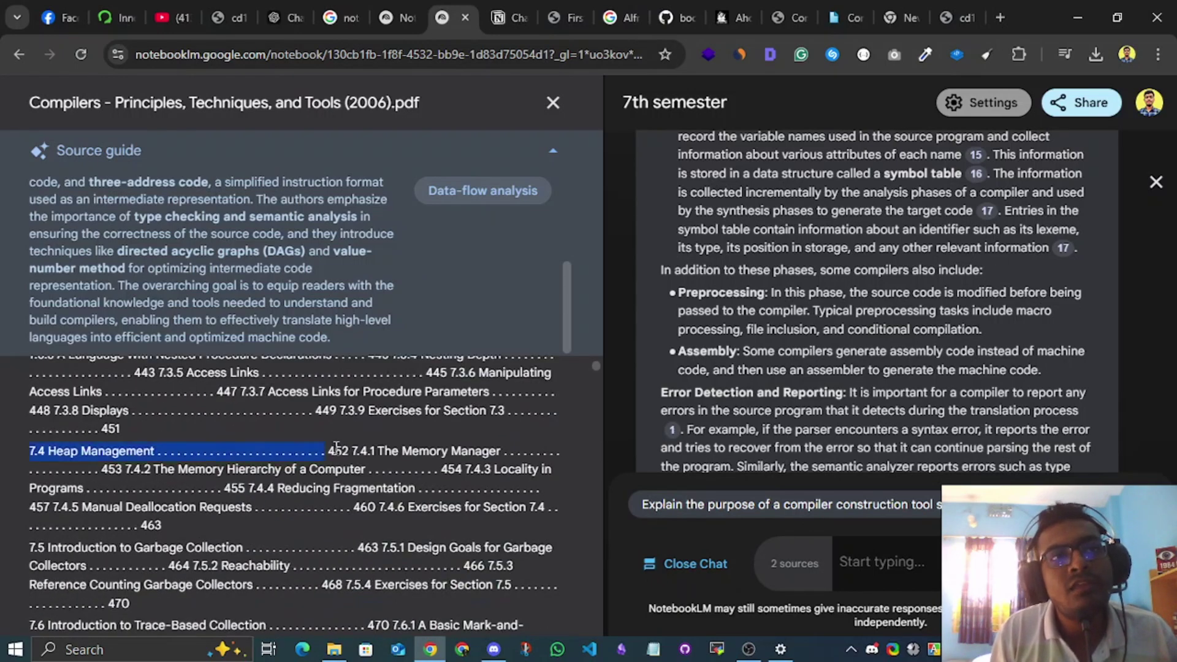
Step: Highlight section 7.4 Heap Management, skim on to chapter 10, and close the source
left_click_drag(345, 449, 403, 527)
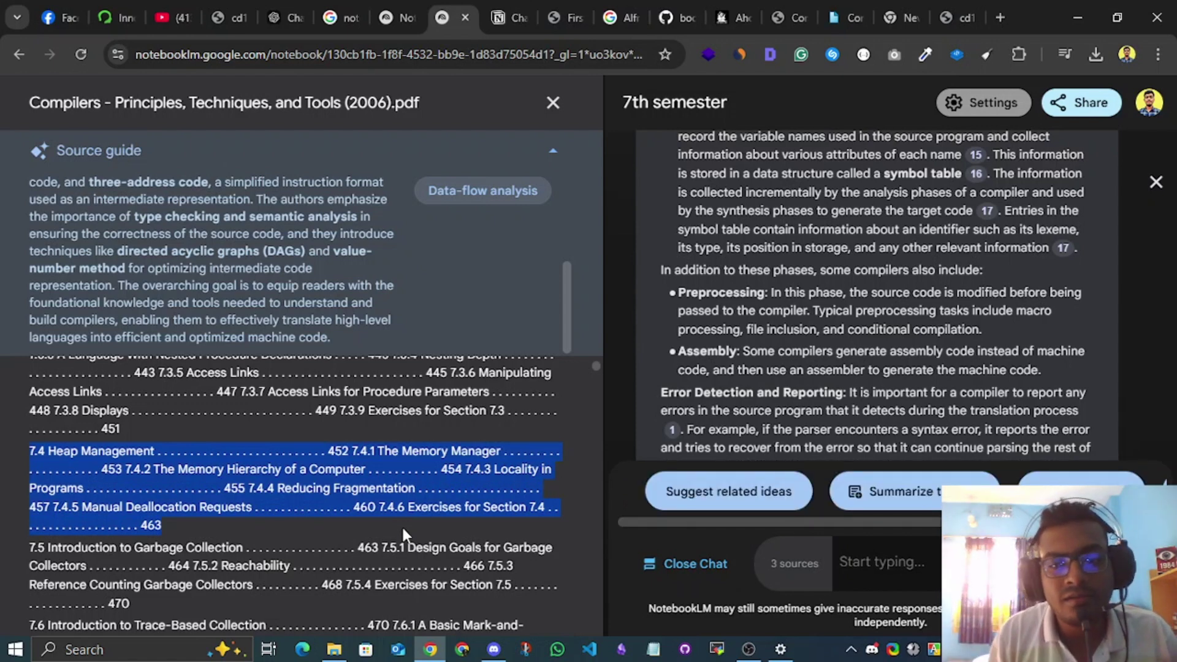
left_click(513, 474)
scroll(514, 473, "down", 15)
scroll(502, 479, "down", 5)
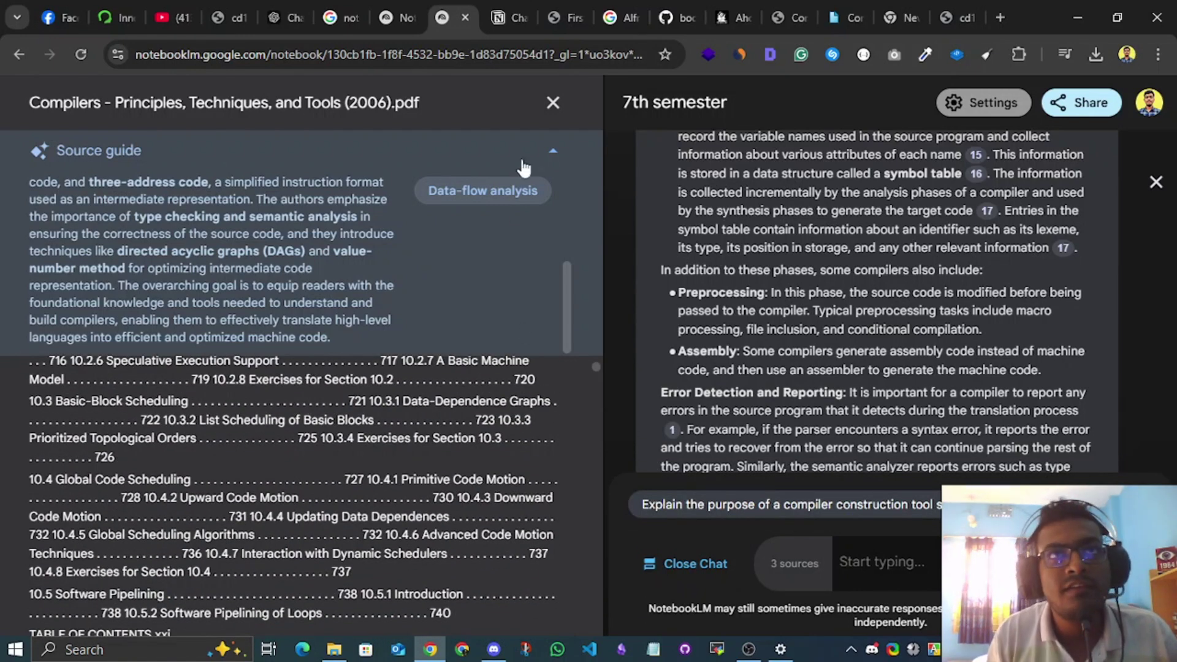
left_click(553, 102)
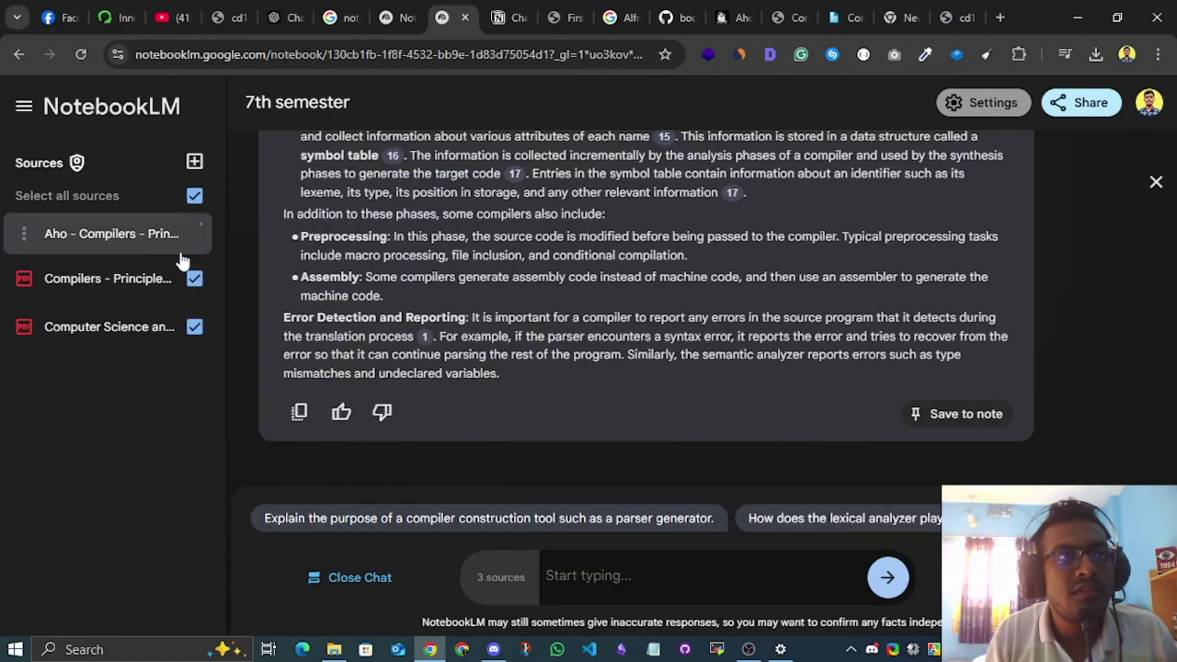
Step: Review the asked question and the opening of the cited phases-of-a-compiler answer
scroll(741, 296, "up", 10)
scroll(742, 306, "up", 5)
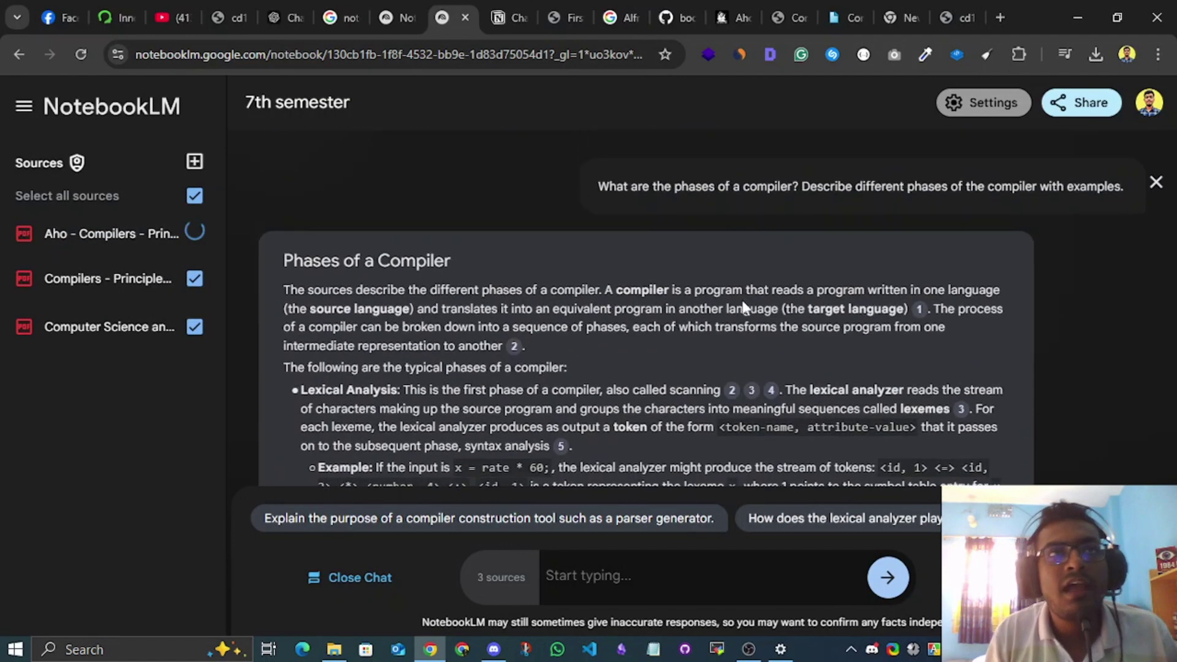
left_click_drag(597, 187, 1116, 186)
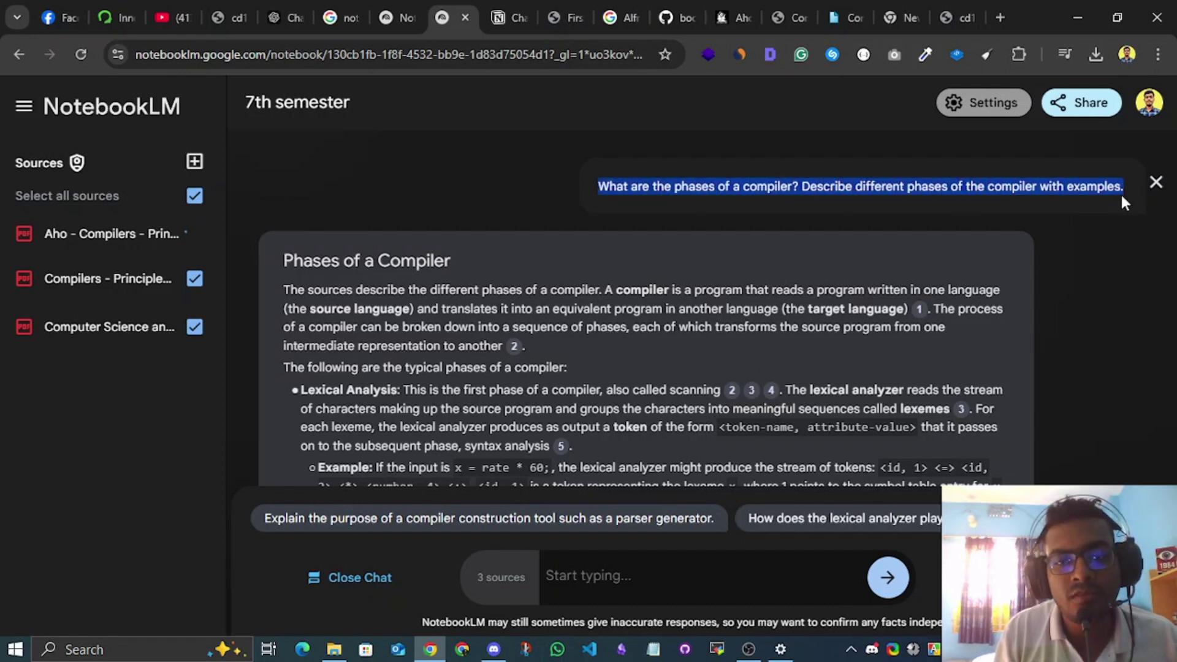
left_click(682, 237)
scroll(671, 248, "down", 3)
scroll(671, 248, "down", 1)
scroll(631, 255, "up", 4)
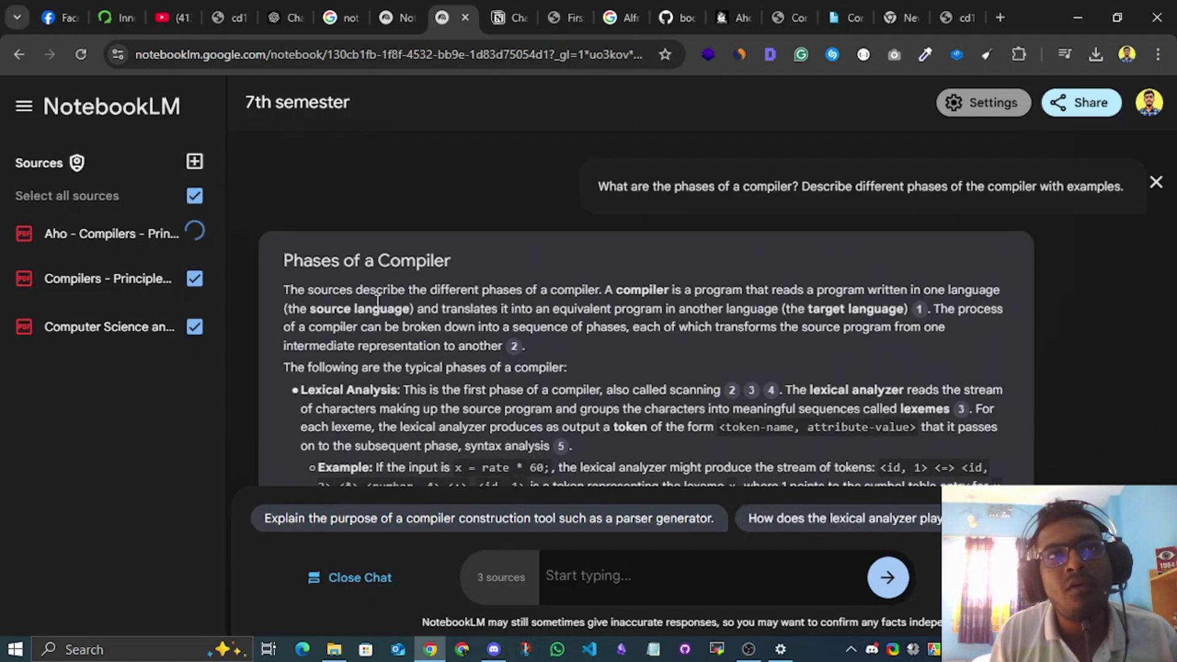
left_click_drag(283, 261, 645, 410)
Step: Read the rest of the answer, down to preprocessing, assembly and error reporting
scroll(646, 418, "down", 4)
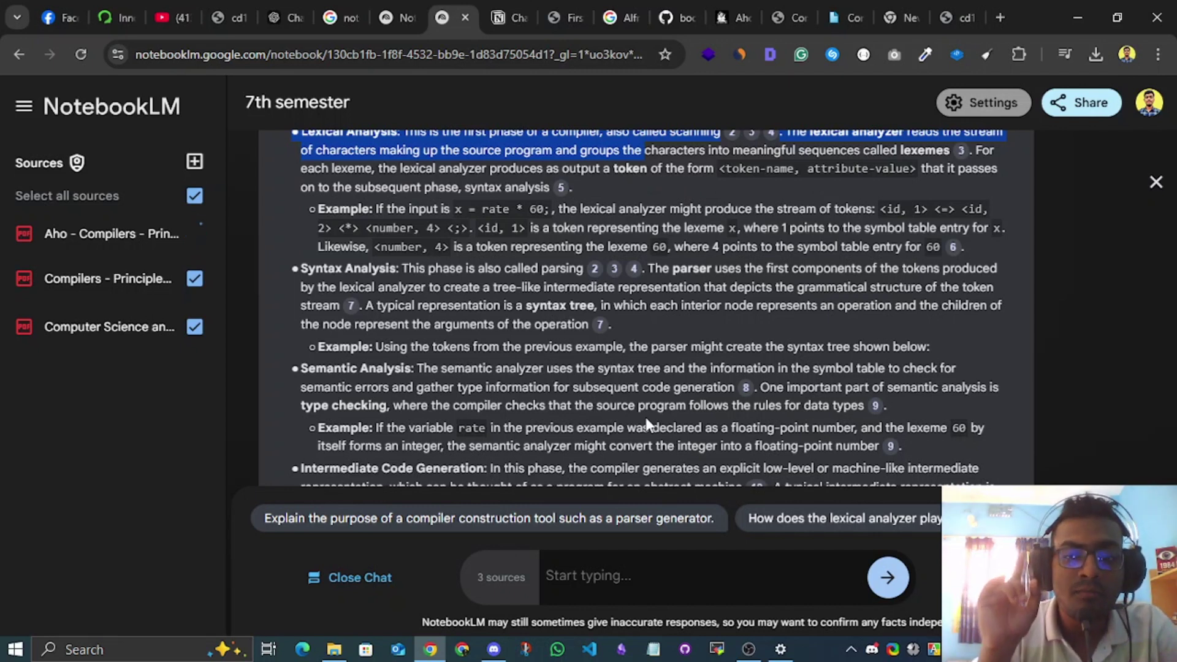
scroll(641, 411, "up", 4)
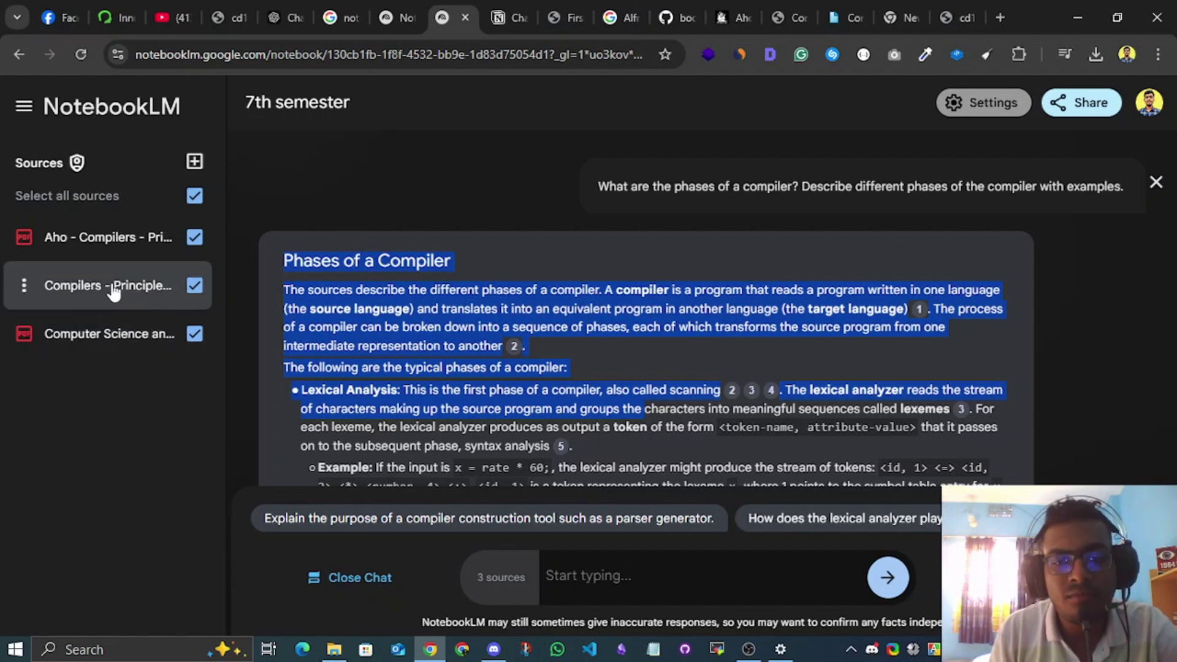
scroll(429, 295, "down", 1)
left_click(417, 293)
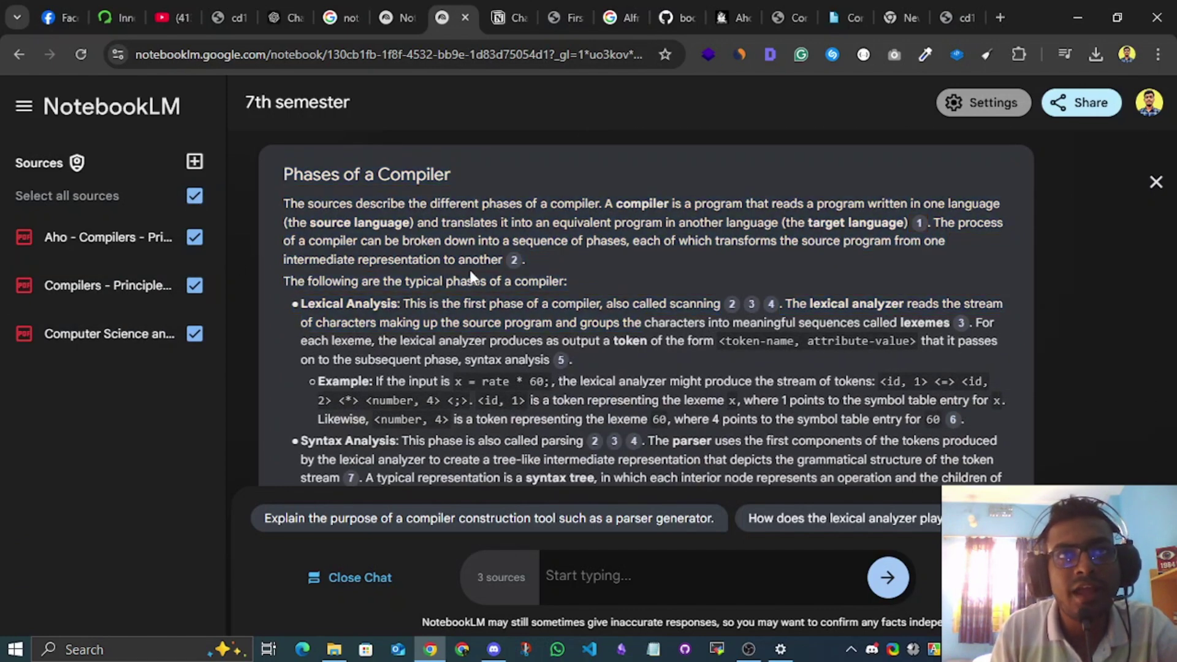
scroll(484, 274, "up", 1)
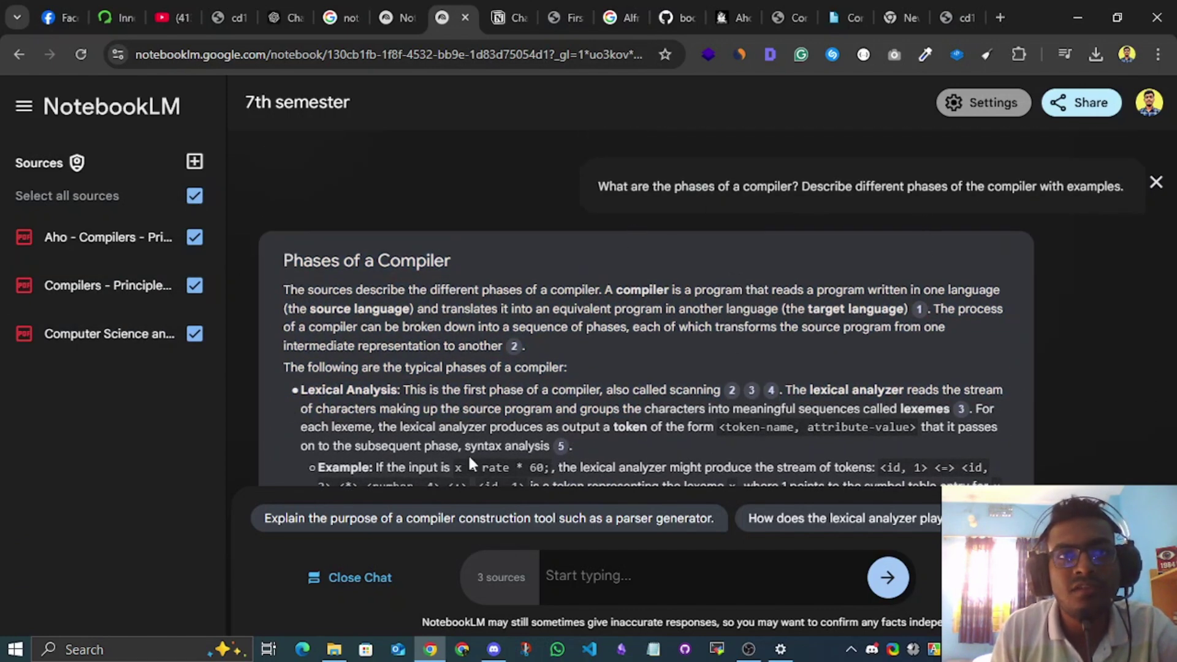
left_click(533, 577)
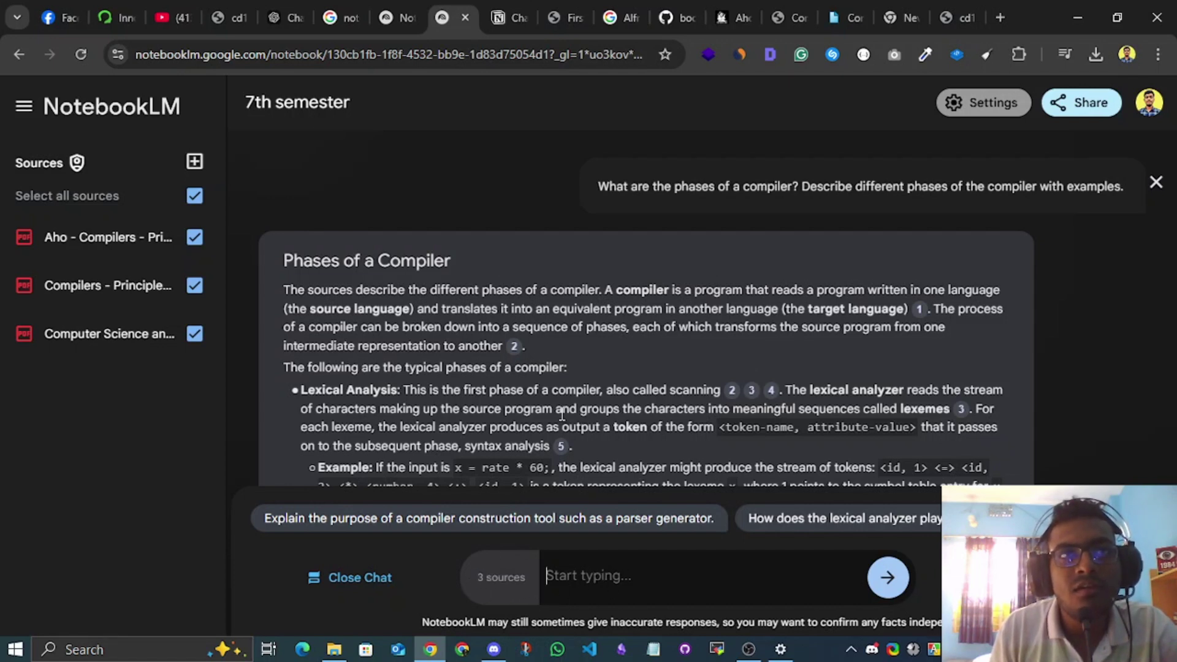
scroll(343, 242, "down", 1)
left_click_drag(357, 204, 497, 218)
left_click(568, 230)
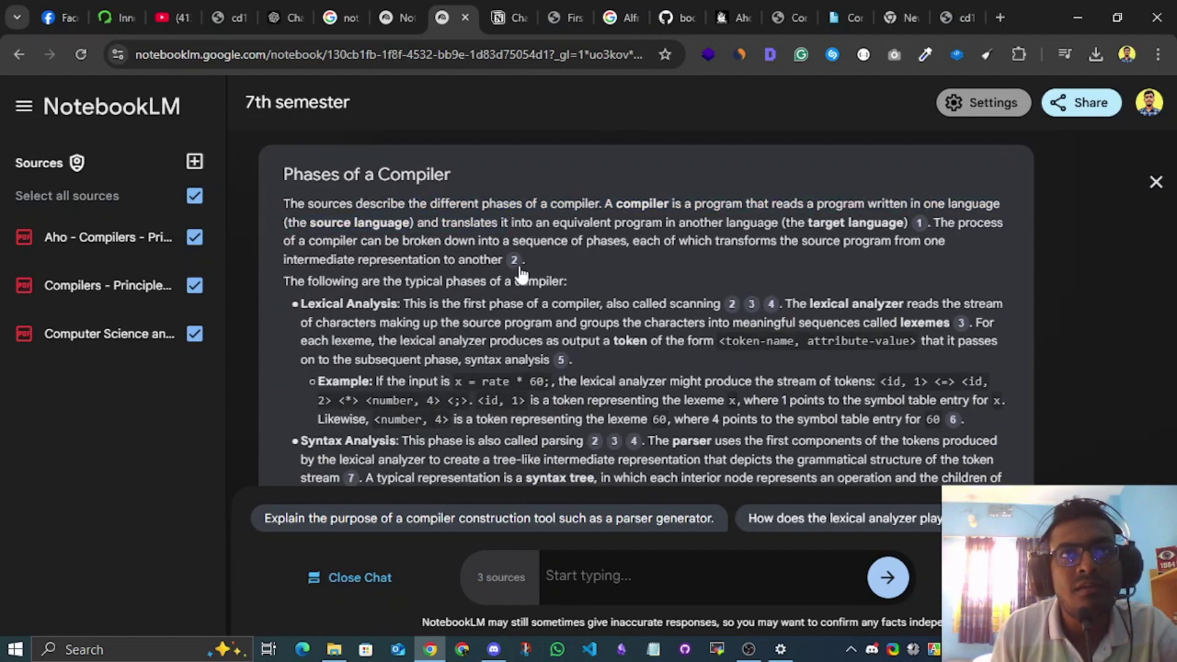
scroll(650, 344, "down", 10)
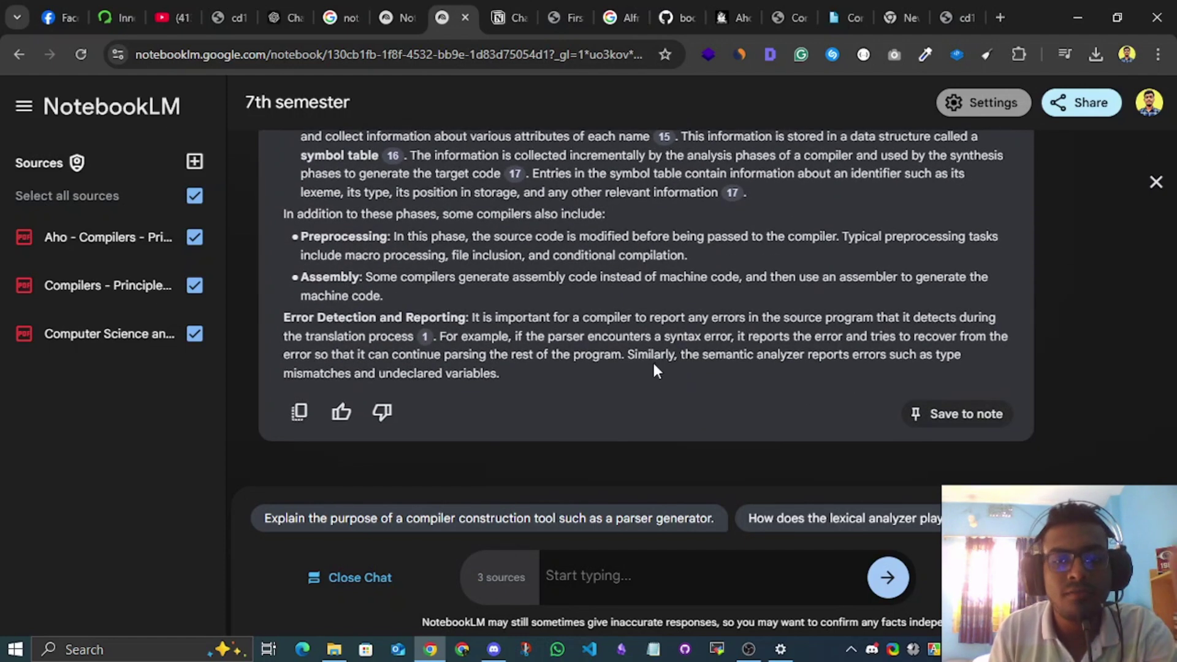
Step: Select the 'What are the phases of analysis in a compiler? Describe them.' question in Notion
mouse_move(786, 8)
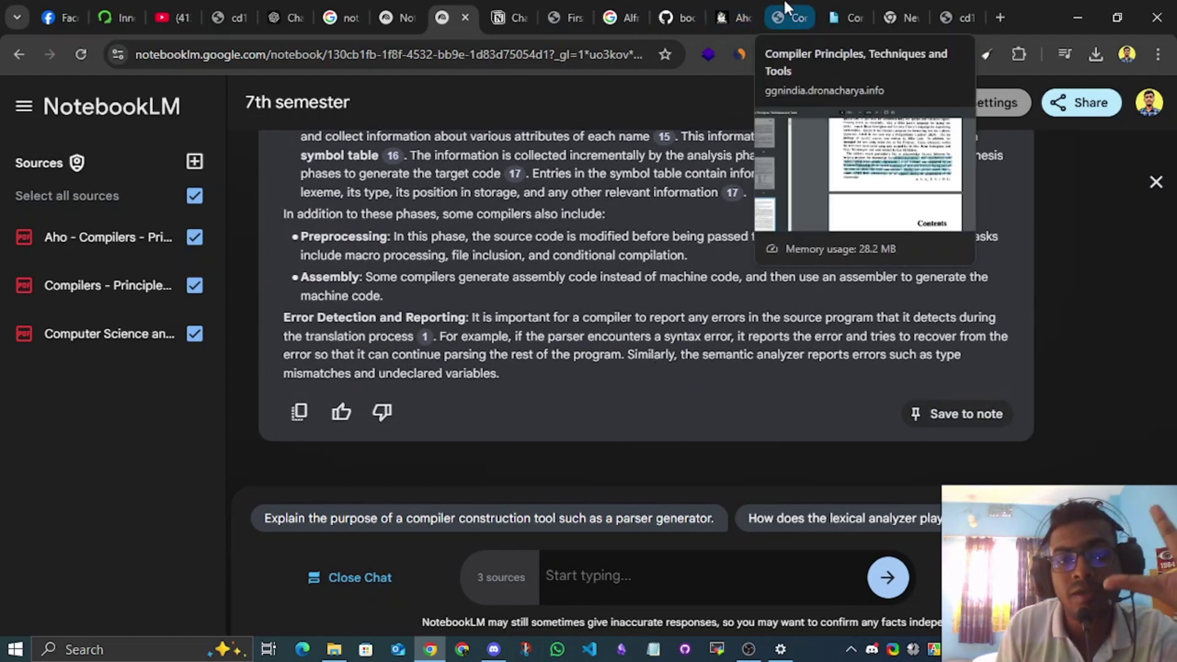
left_click(508, 17)
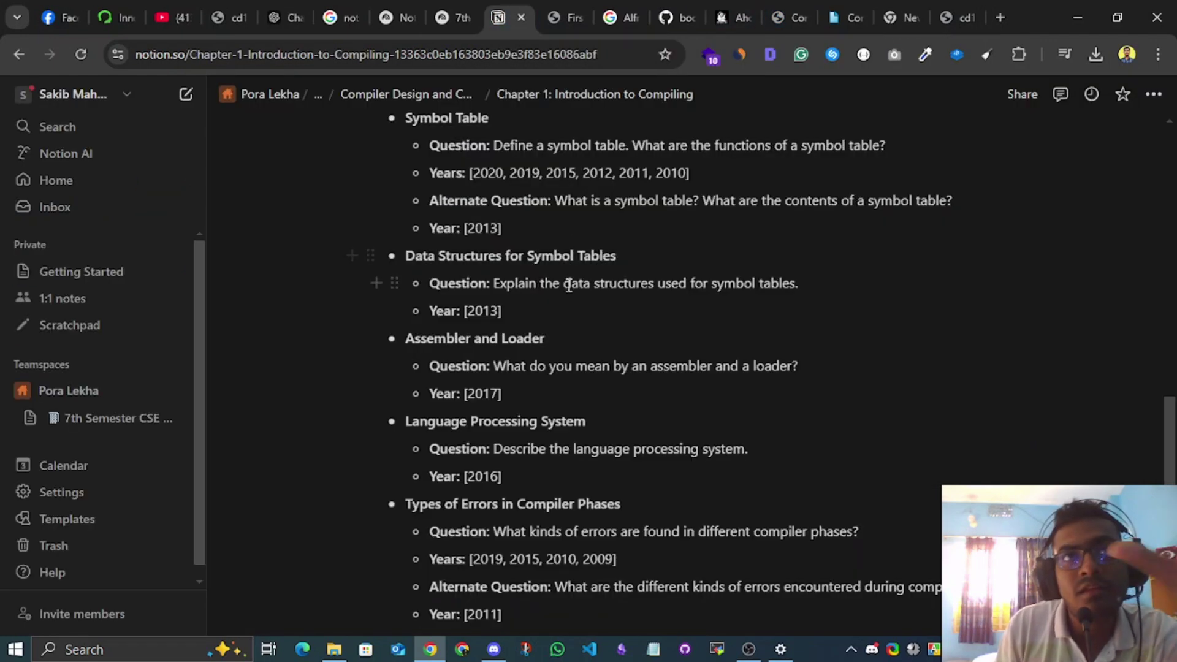
scroll(639, 321, "up", 13)
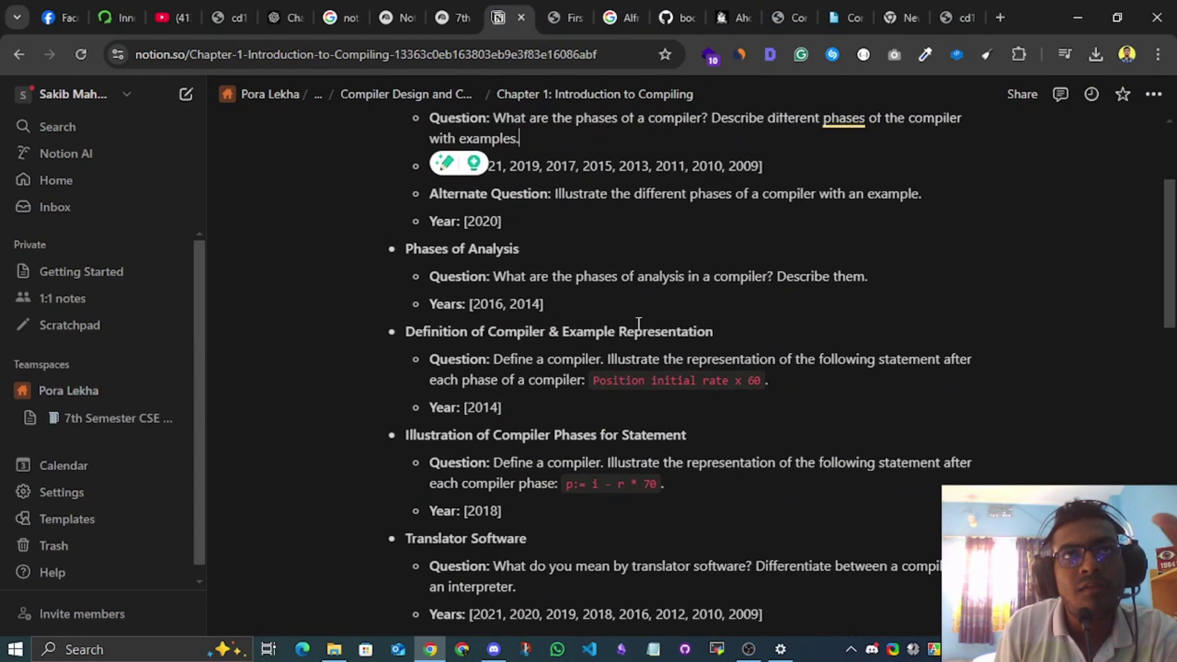
scroll(637, 321, "up", 3)
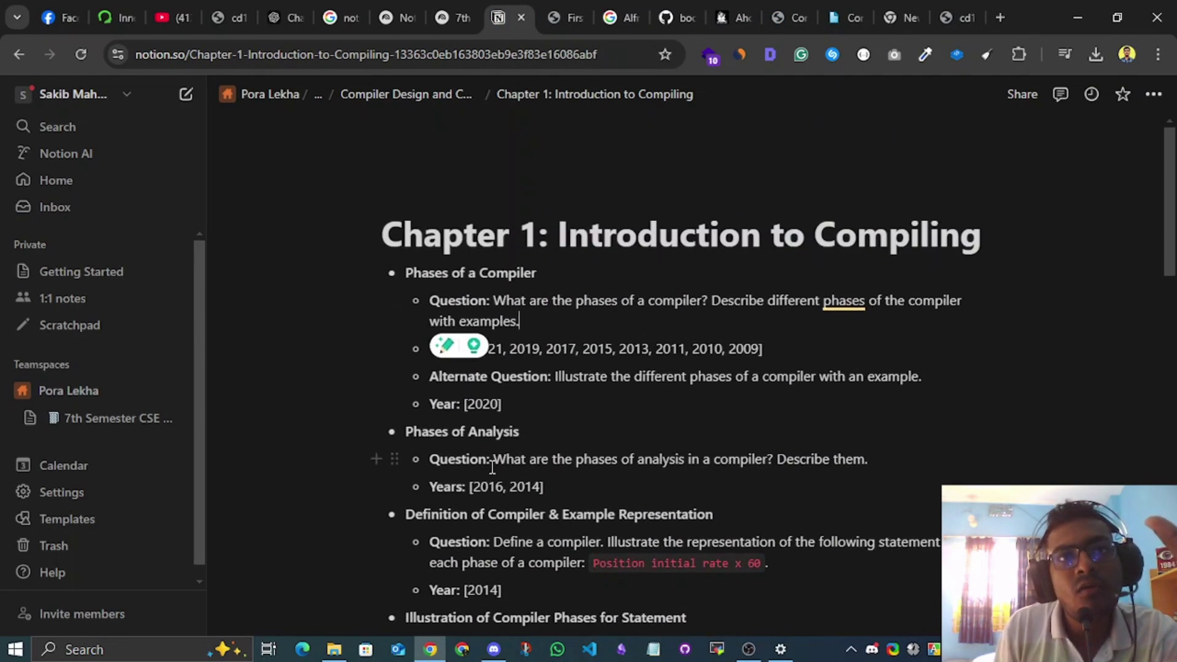
left_click_drag(495, 459, 871, 459)
key("ctrl+c")
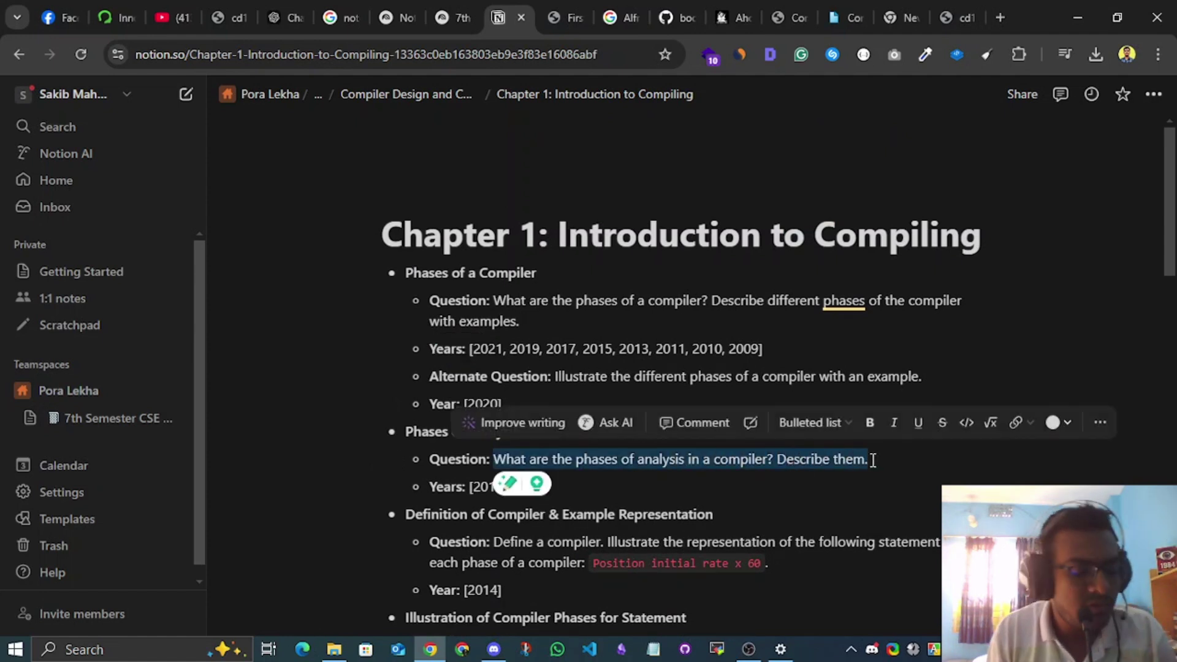
Step: Paste the phases-of-analysis question into the NotebookLM chat and send it
left_click(598, 10)
left_click(567, 16)
left_click(456, 16)
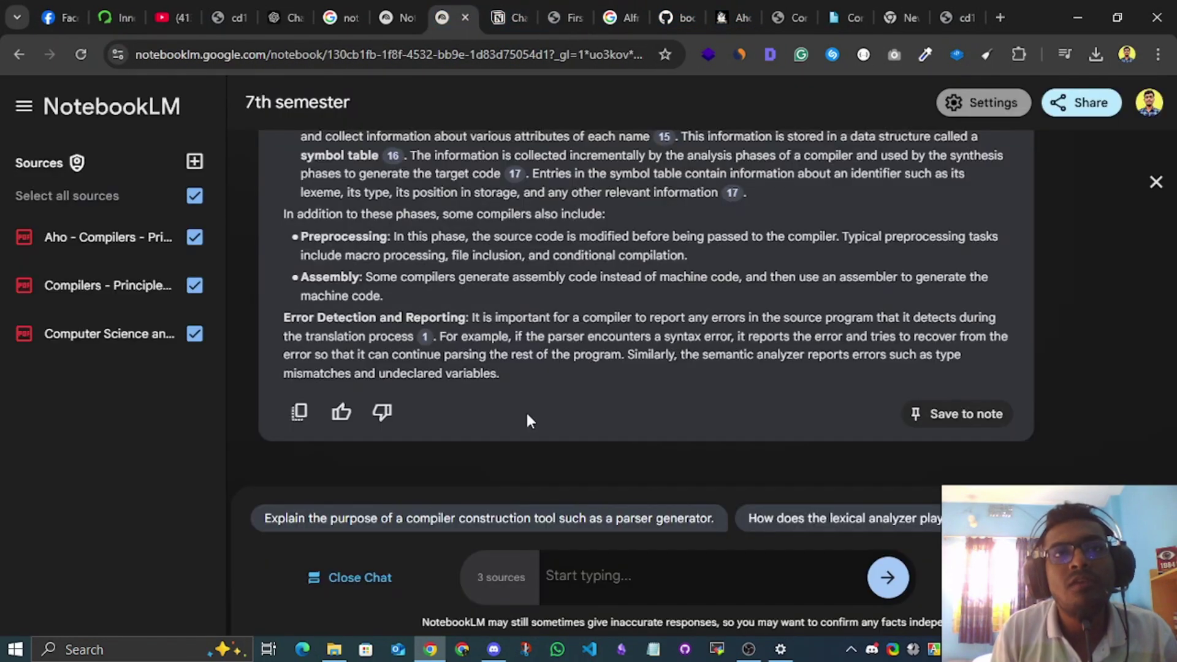
left_click(637, 582)
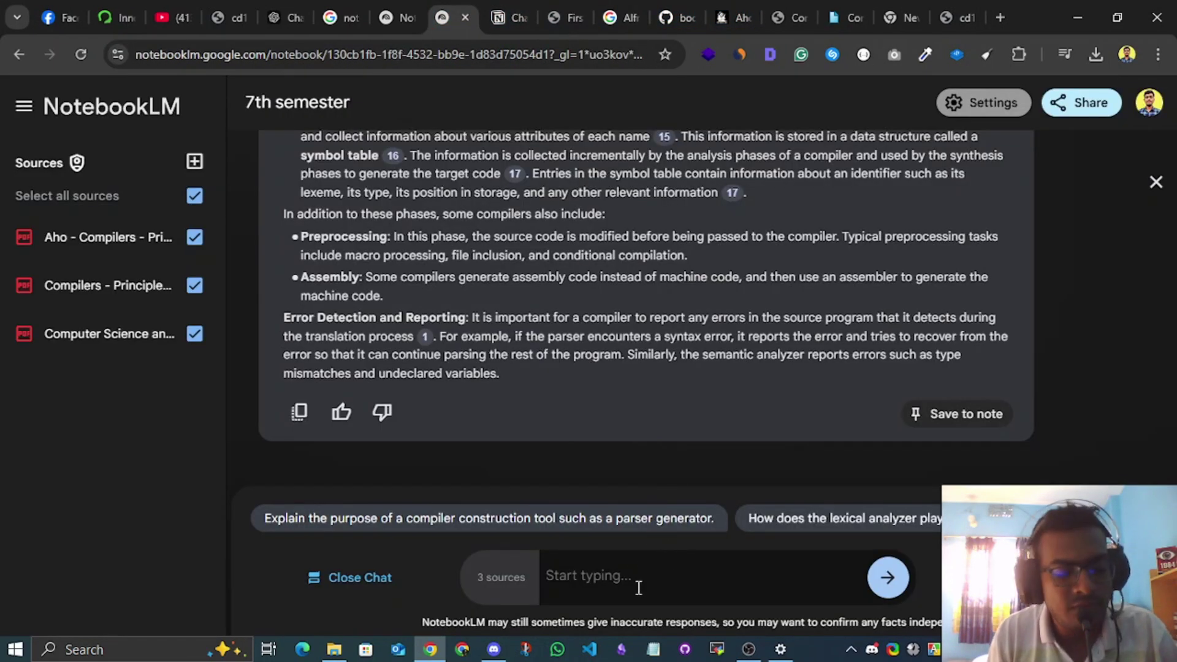
key("ctrl+v")
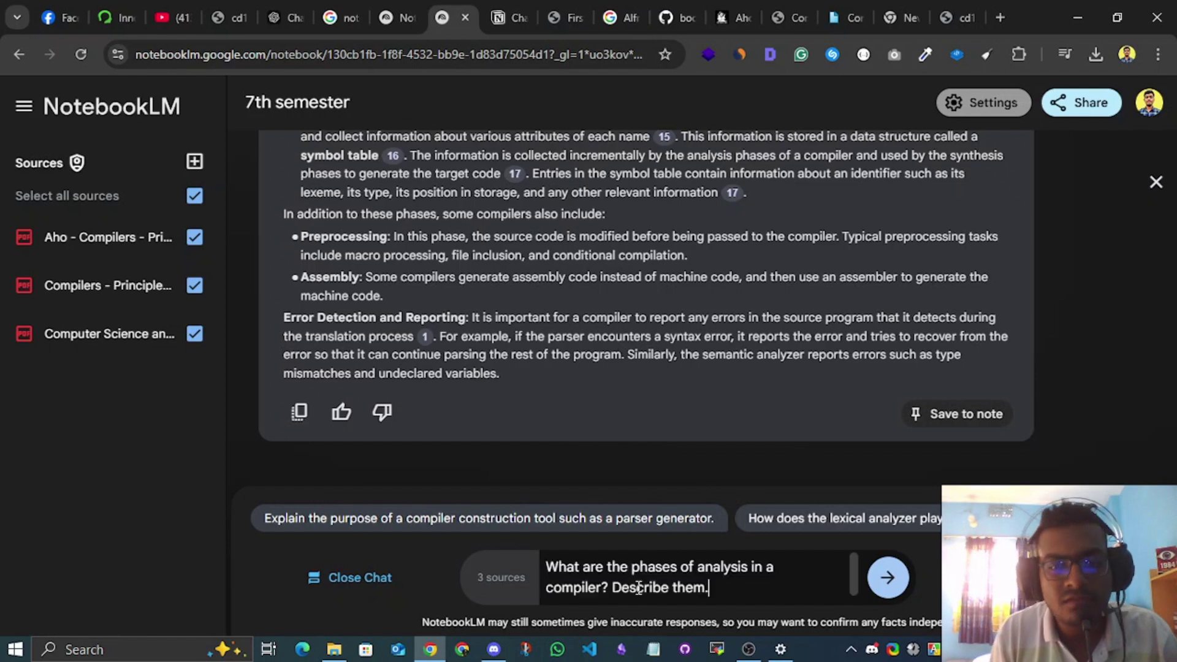
left_click(892, 590)
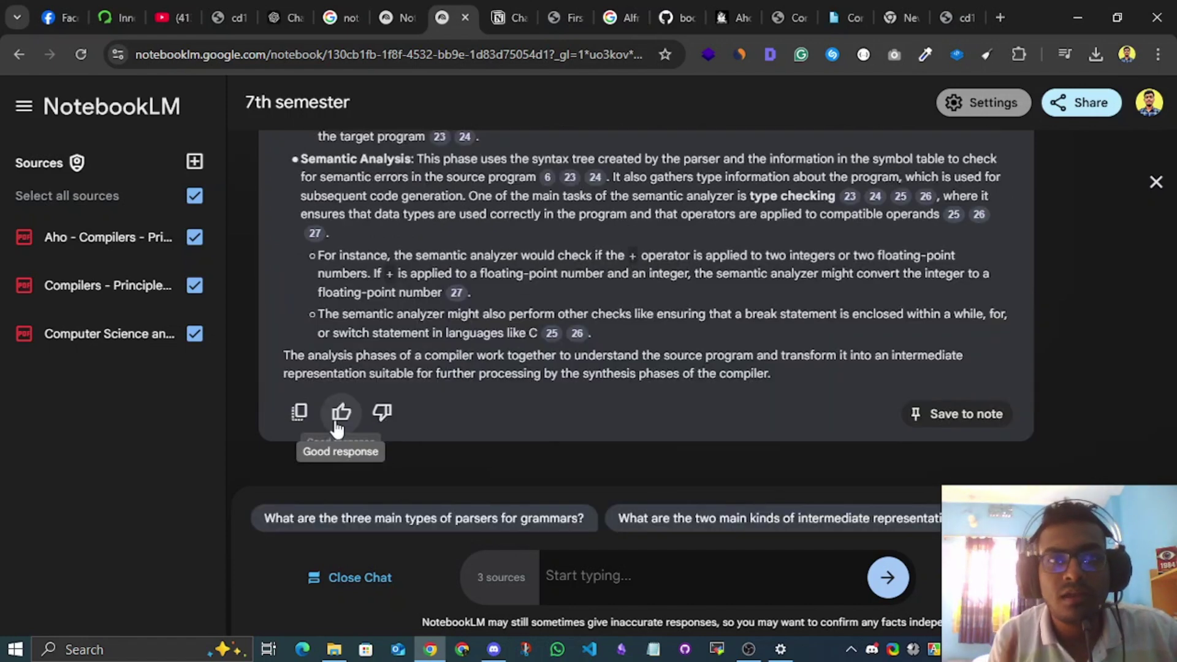
Step: Read the cited Compiler Analysis Phases reply, from lexical to semantic analysis
scroll(501, 317, "up", 5)
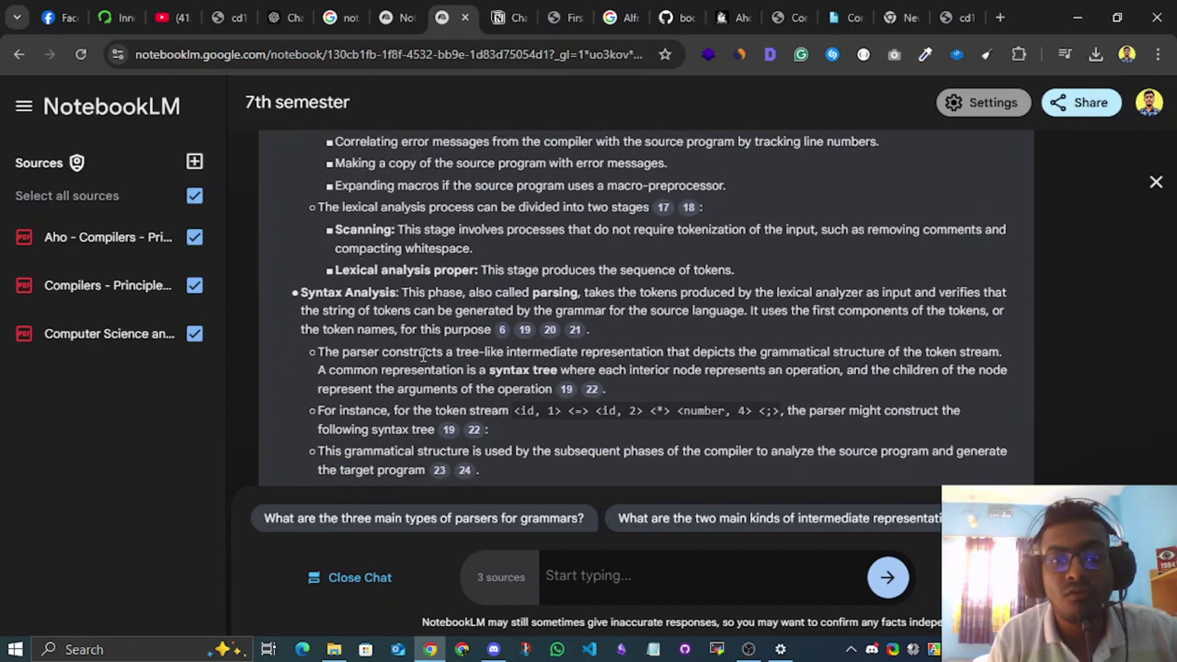
scroll(501, 317, "up", 10)
scroll(498, 319, "down", 4)
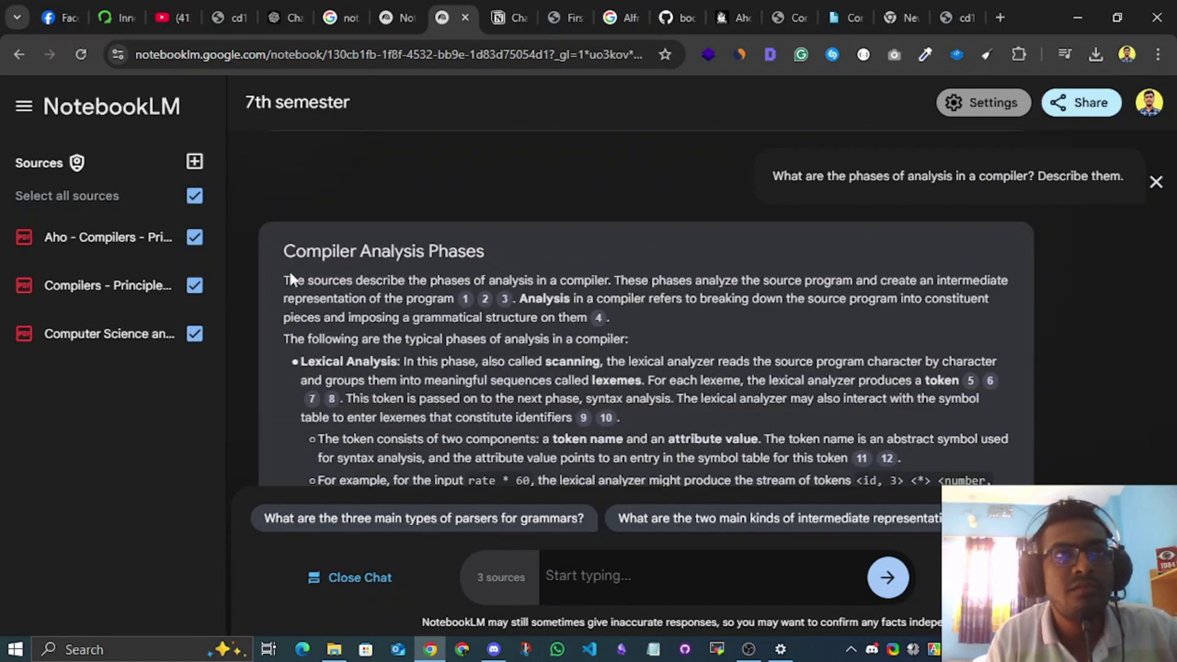
left_click_drag(294, 263, 422, 305)
left_click(387, 286)
scroll(628, 351, "down", 12)
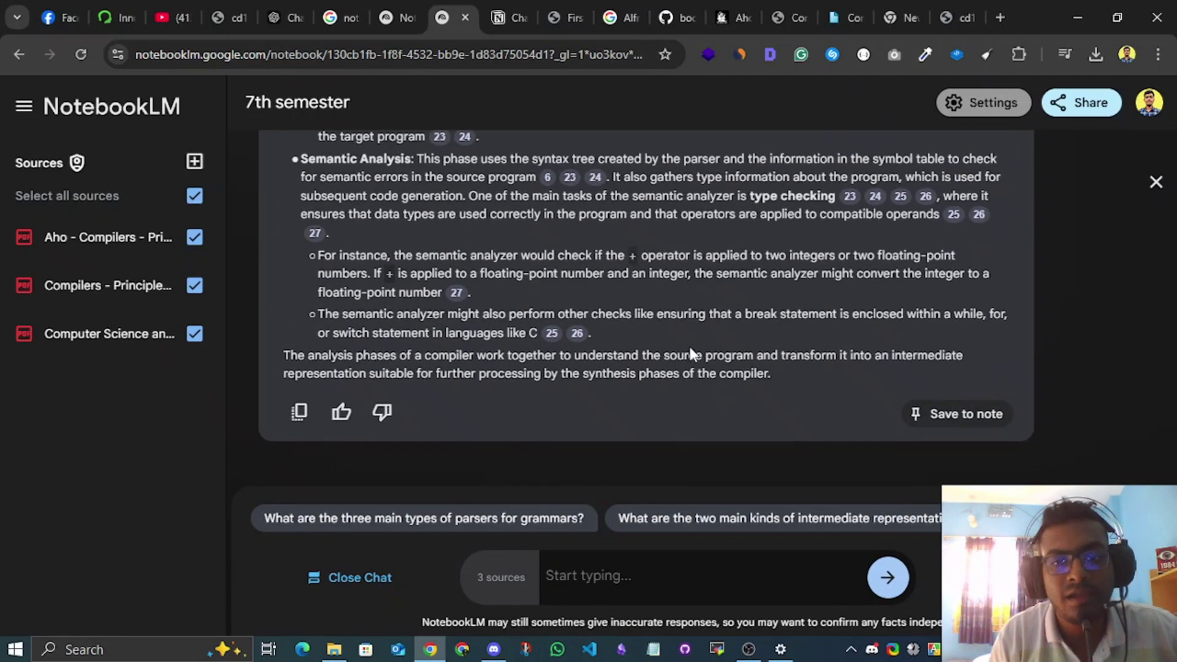
scroll(689, 344, "up", 12)
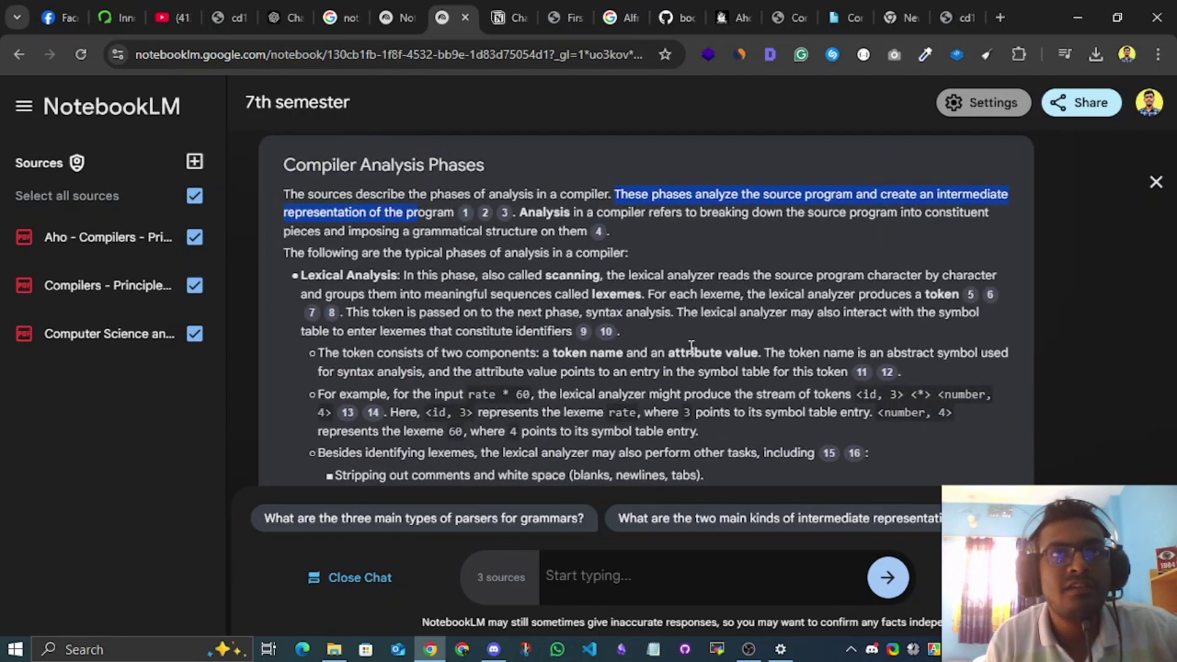
scroll(691, 346, "up", 2)
left_click(580, 291)
mouse_move(466, 306)
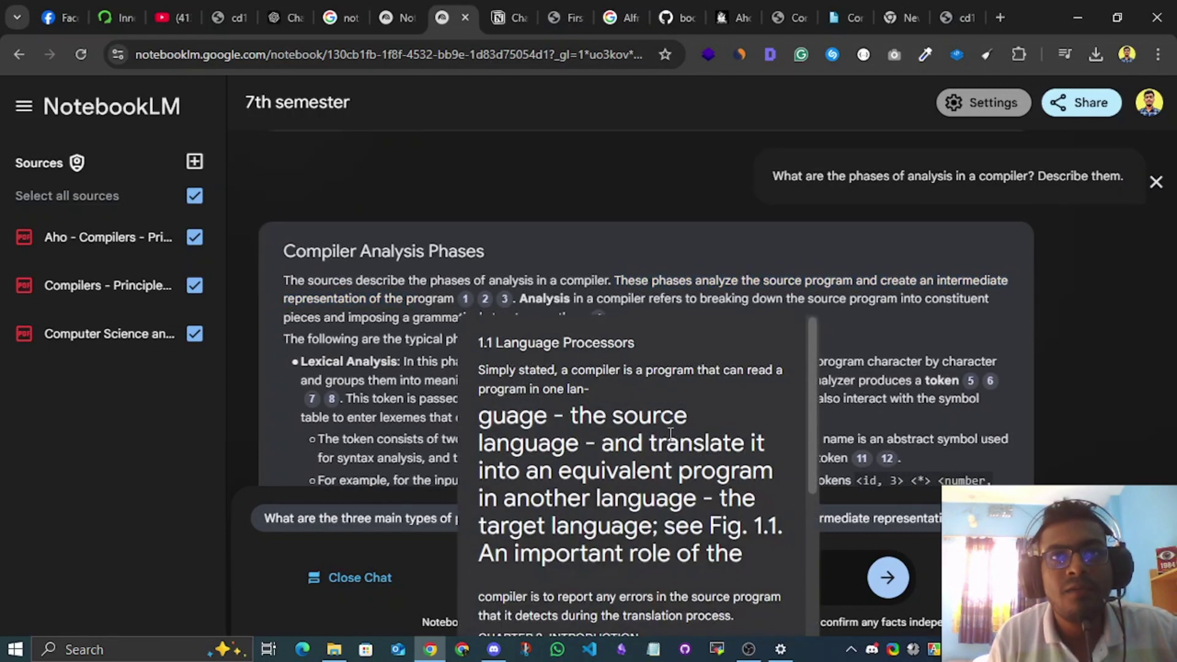
scroll(670, 442, "down", 4)
scroll(668, 440, "up", 3)
scroll(668, 438, "down", 3)
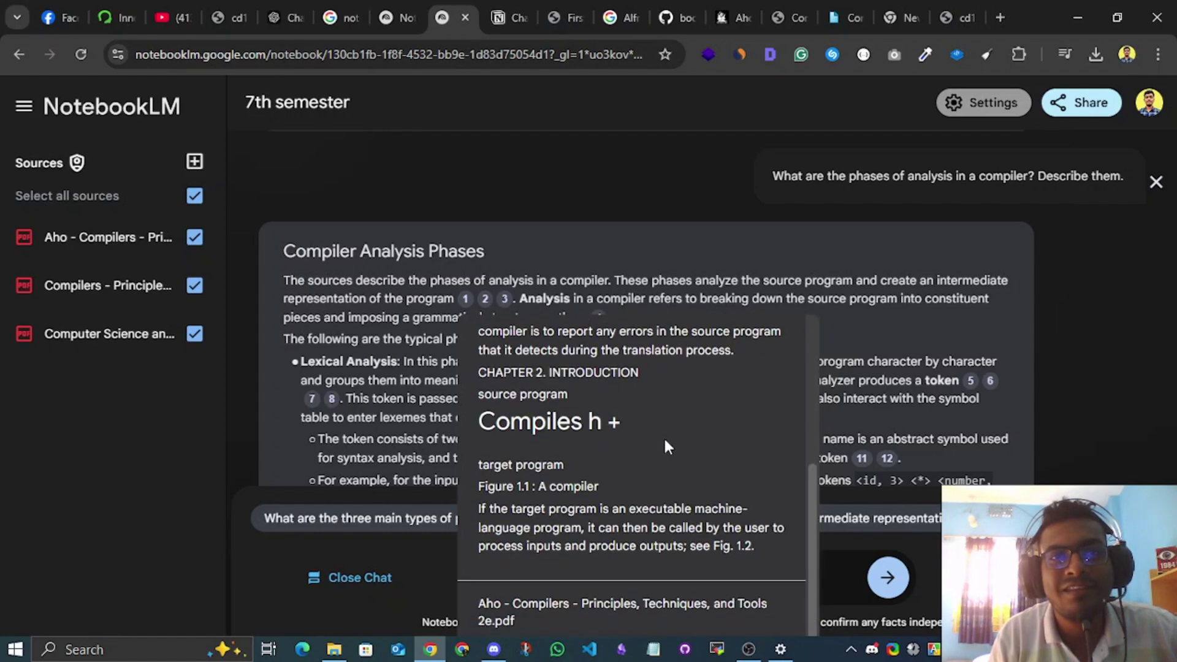
left_click_drag(479, 603, 573, 622)
left_click(537, 343)
mouse_move(505, 300)
scroll(597, 451, "down", 3)
scroll(598, 451, "down", 1)
left_click_drag(521, 604, 679, 616)
scroll(679, 616, "up", 3)
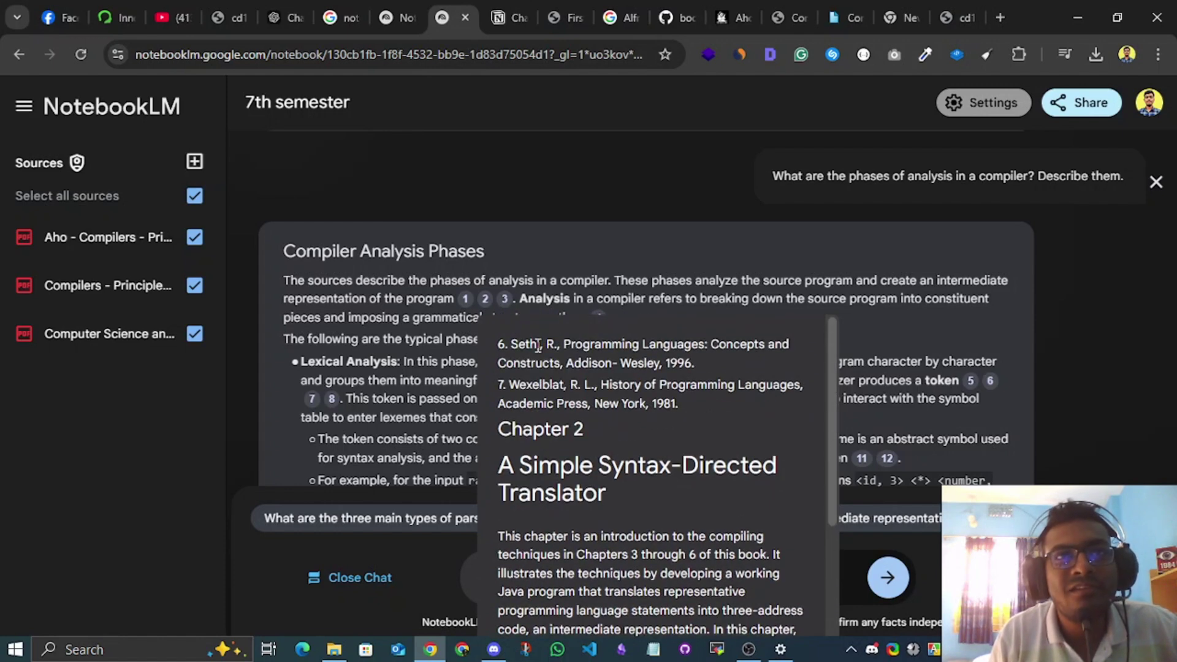
scroll(608, 420, "down", 2)
left_click_drag(518, 604, 613, 627)
left_click(587, 623)
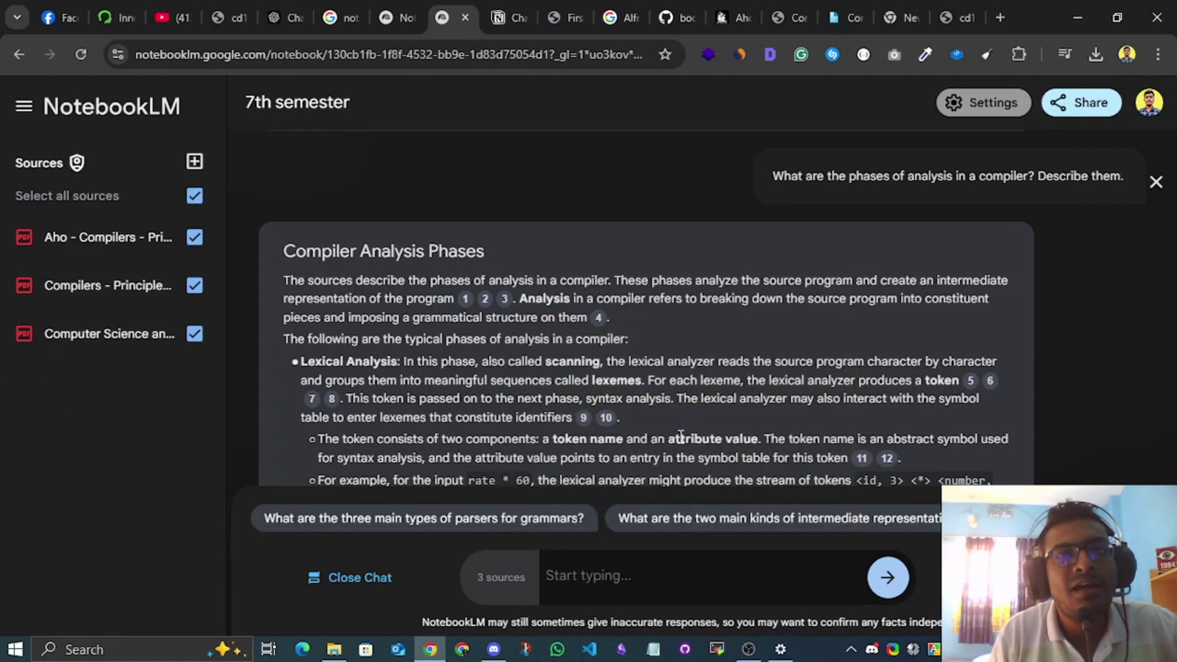
scroll(685, 376, "down", 4)
scroll(613, 393, "up", 5)
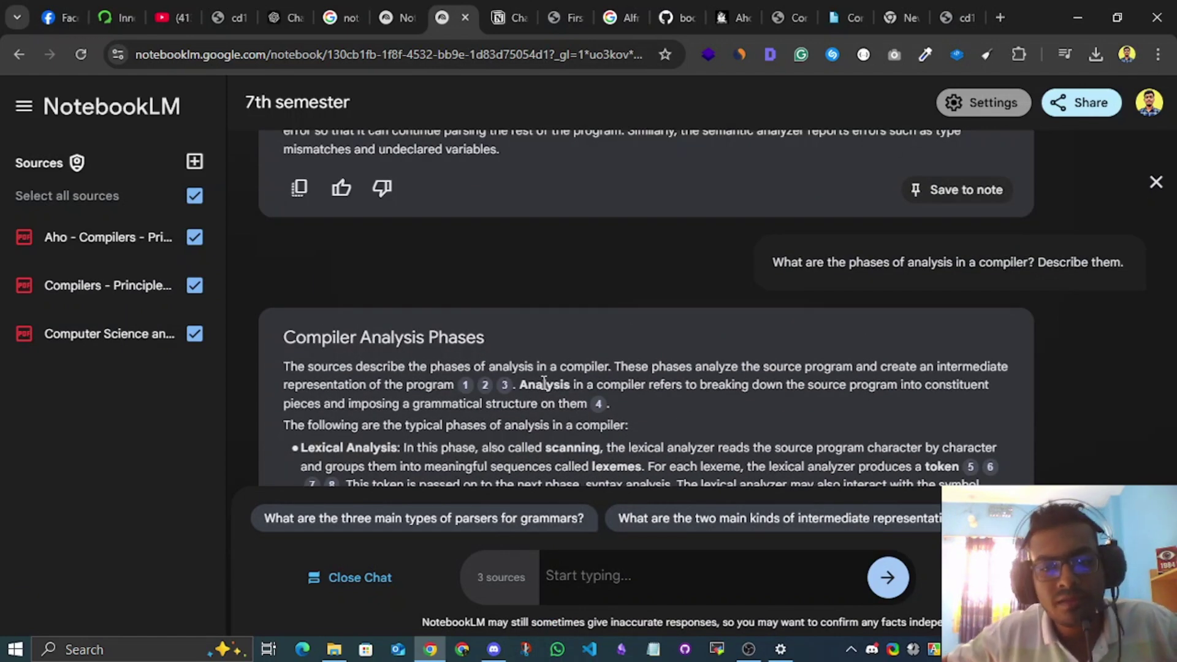
Step: Read citation 1's passage in the Aho 2e textbook, then close the source viewer
left_click(467, 385)
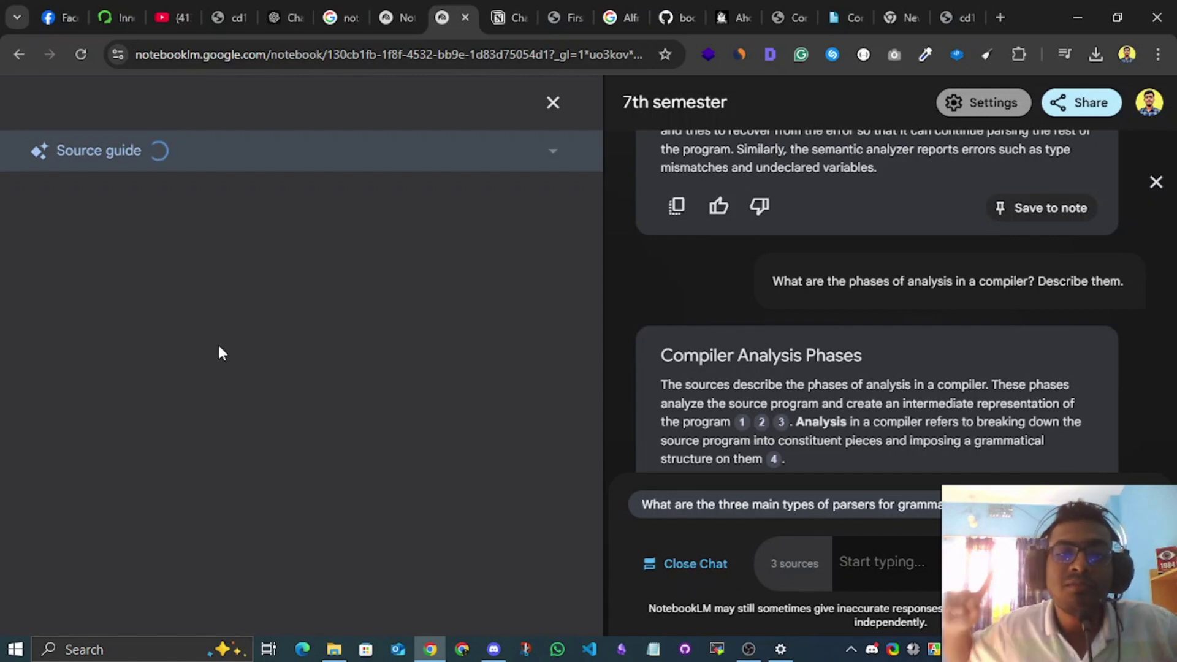
scroll(218, 345, "down", 10)
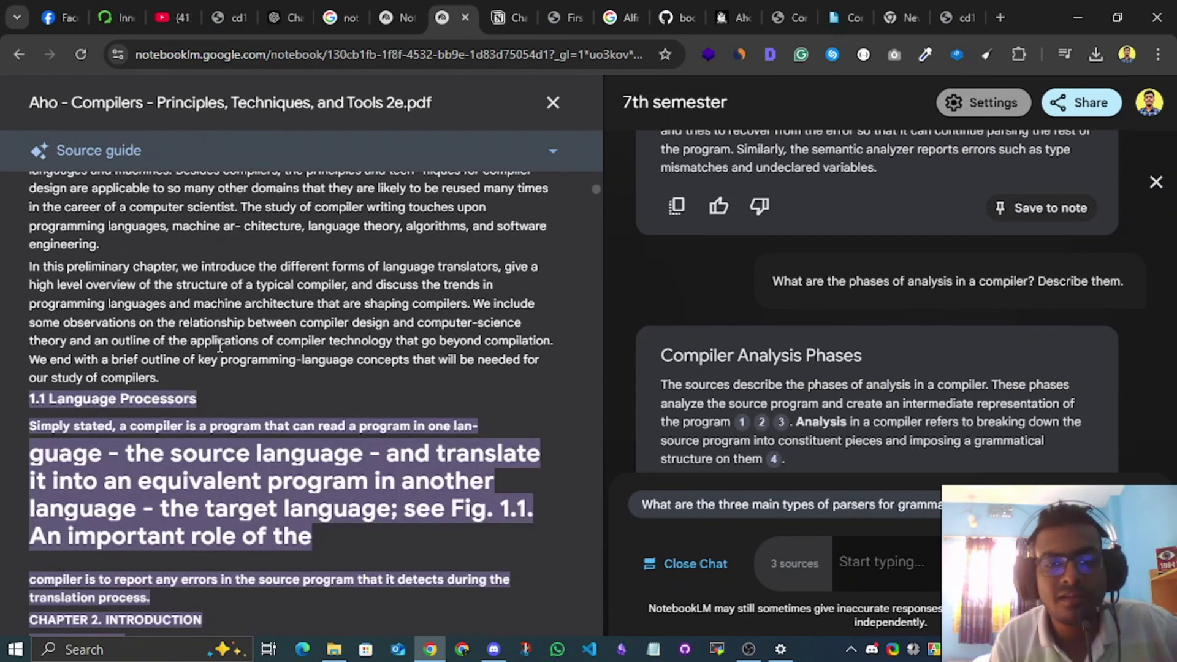
scroll(152, 301, "up", 1)
scroll(81, 366, "down", 4)
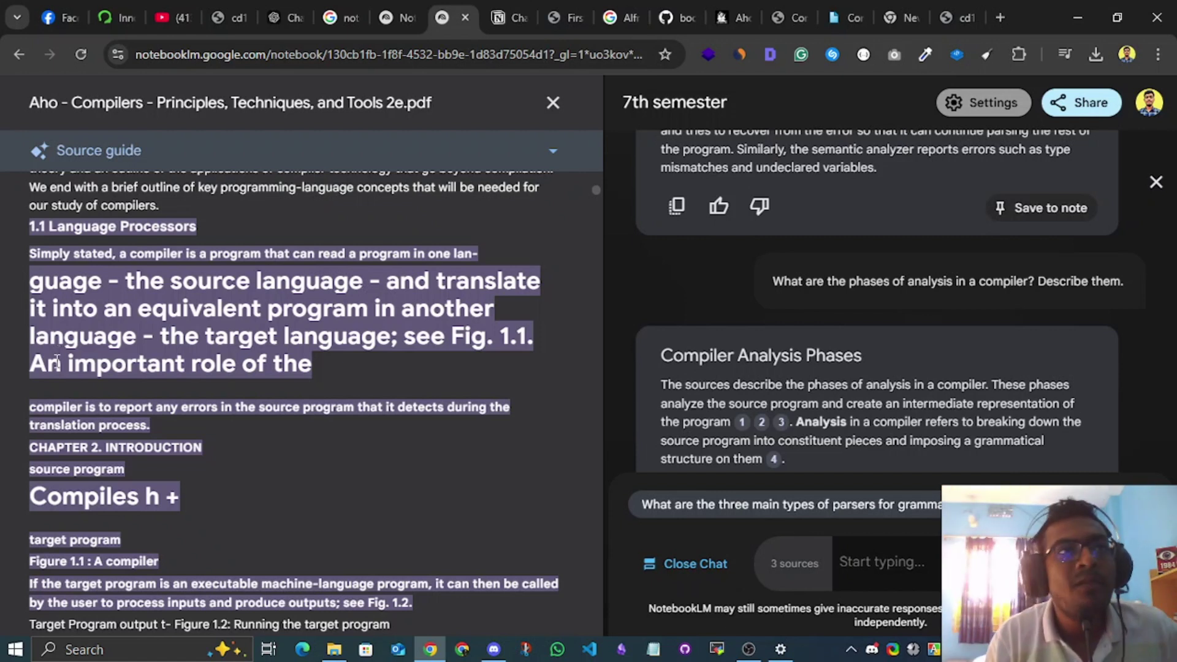
scroll(174, 353, "down", 4)
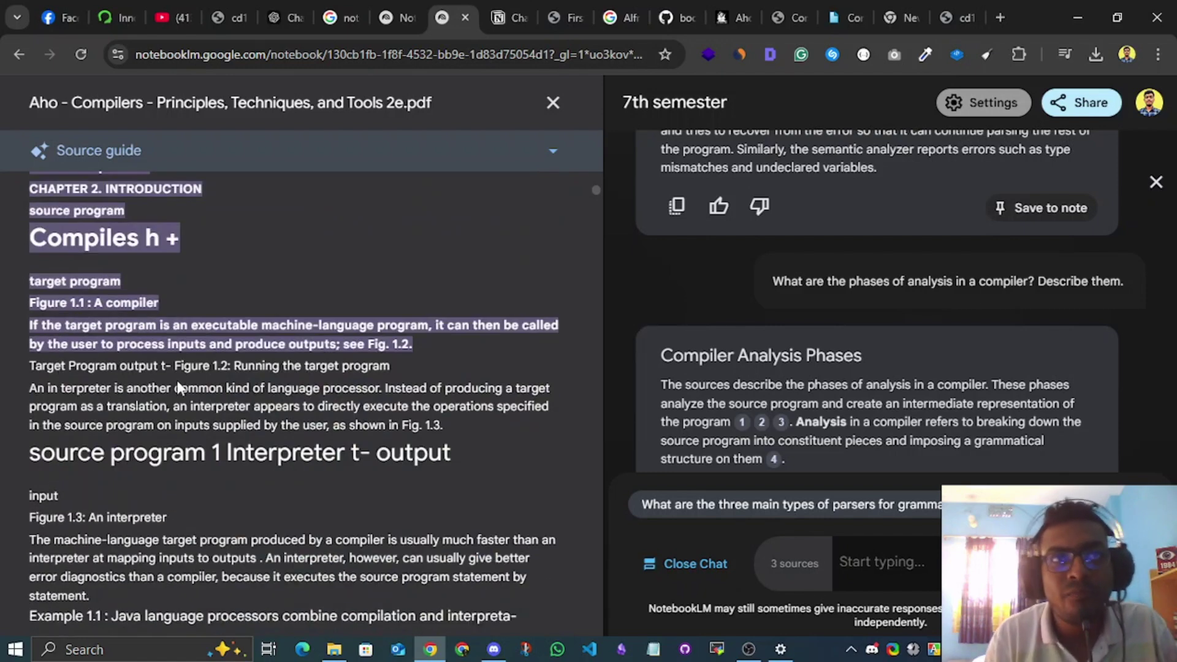
scroll(142, 423, "down", 9)
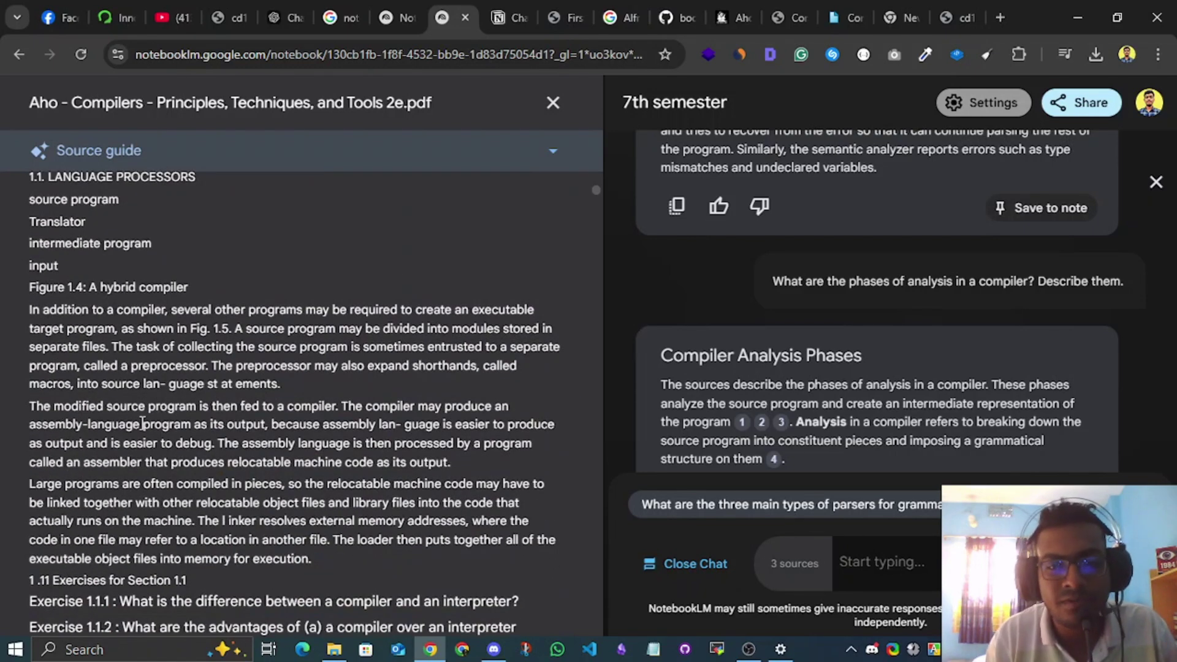
scroll(142, 423, "up", 15)
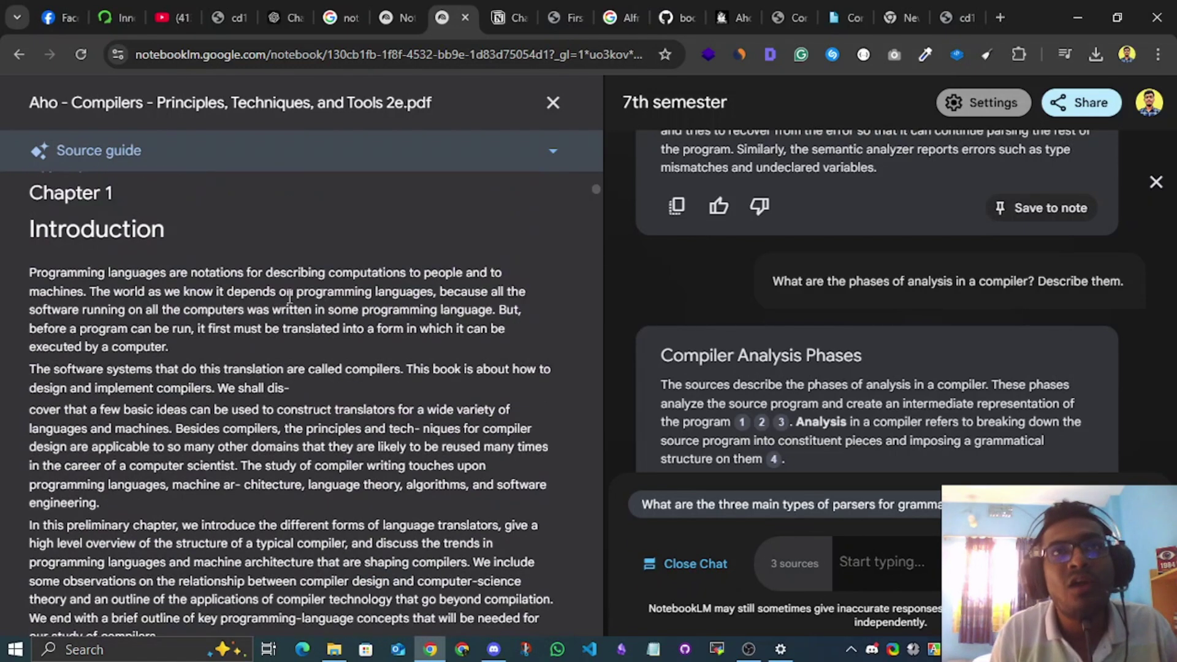
scroll(533, 265, "up", 15)
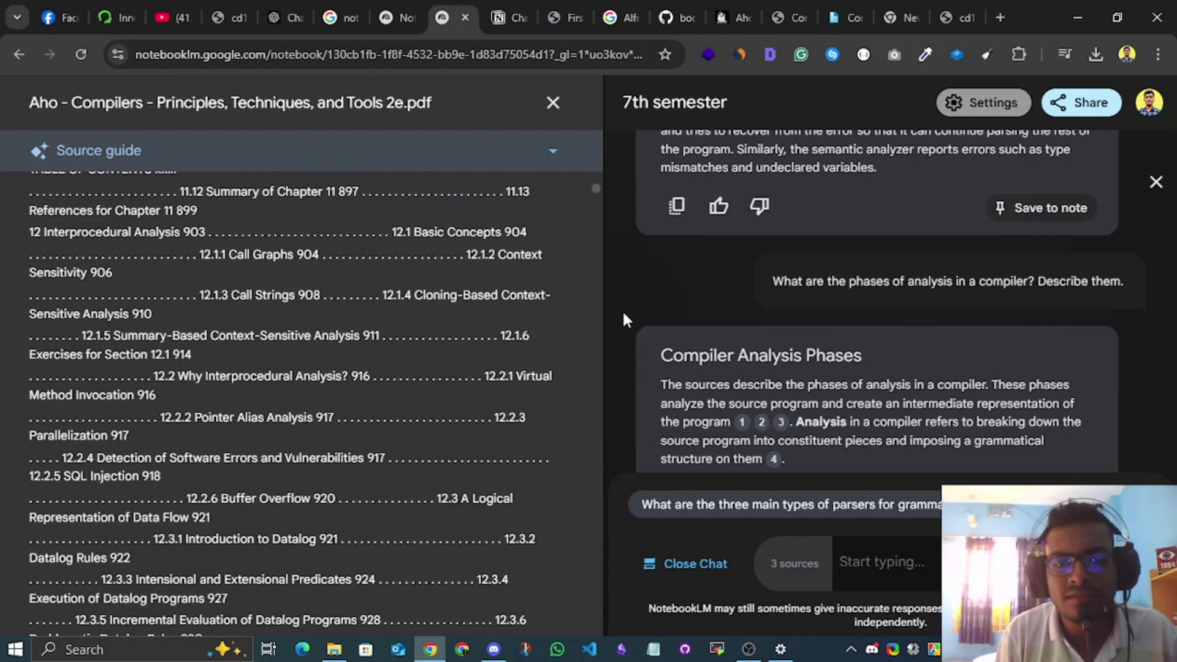
left_click(552, 103)
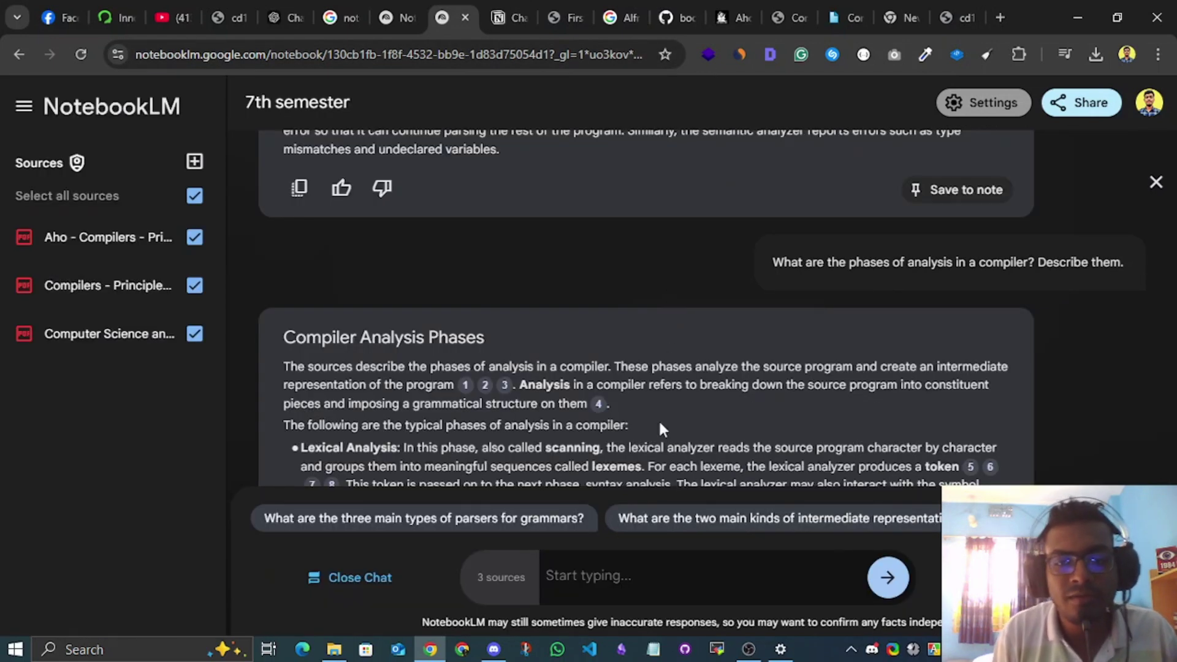
scroll(670, 461, "down", 1)
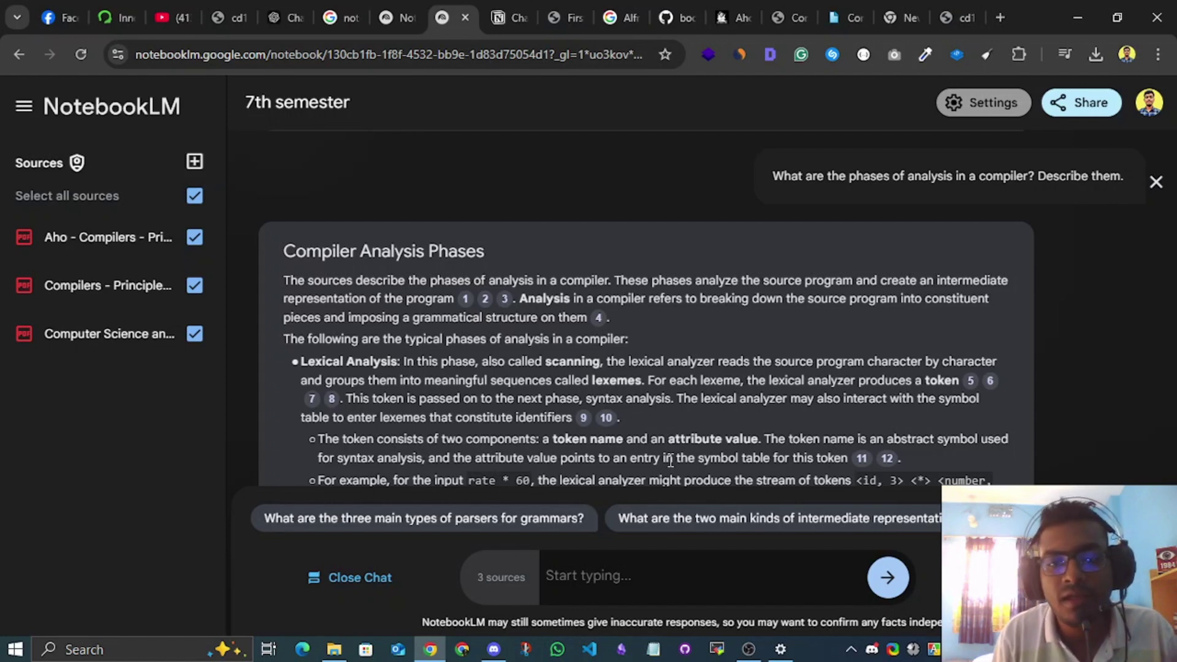
scroll(671, 460, "down", 7)
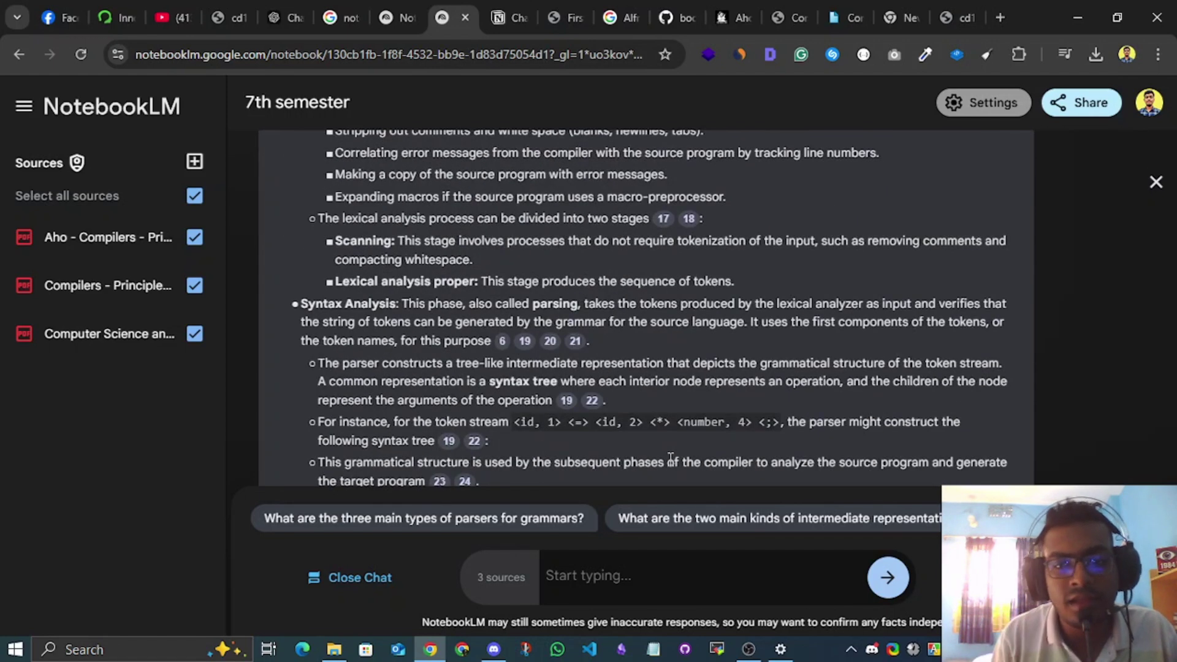
scroll(671, 459, "down", 5)
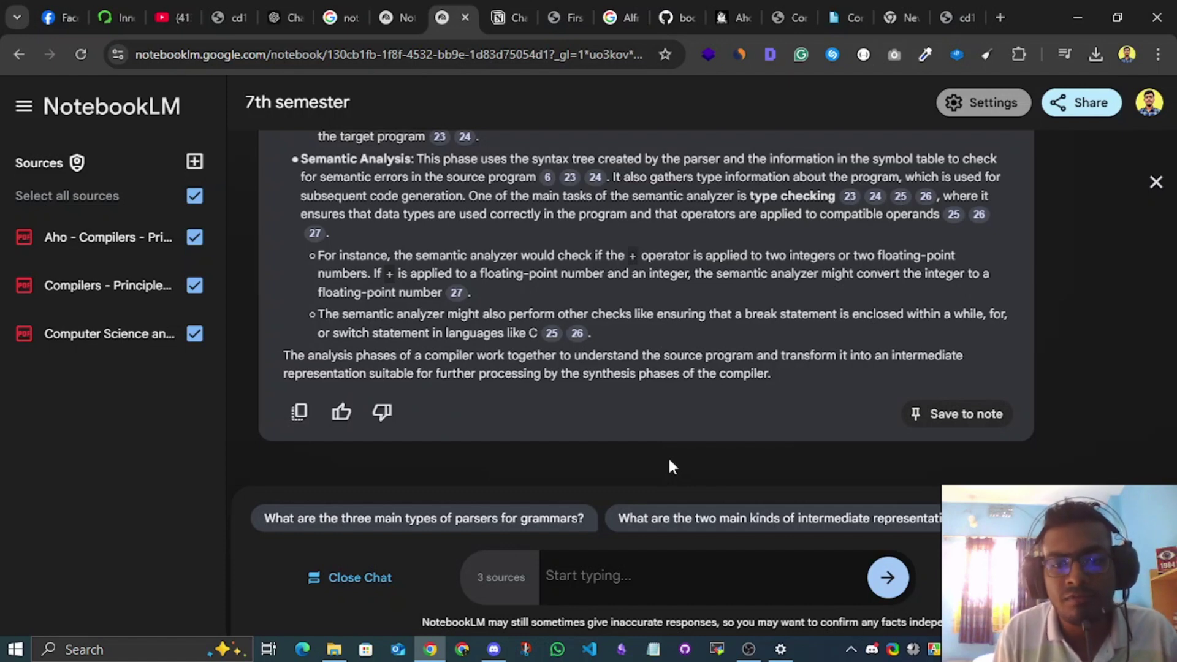
scroll(669, 459, "up", 1)
scroll(669, 458, "down", 2)
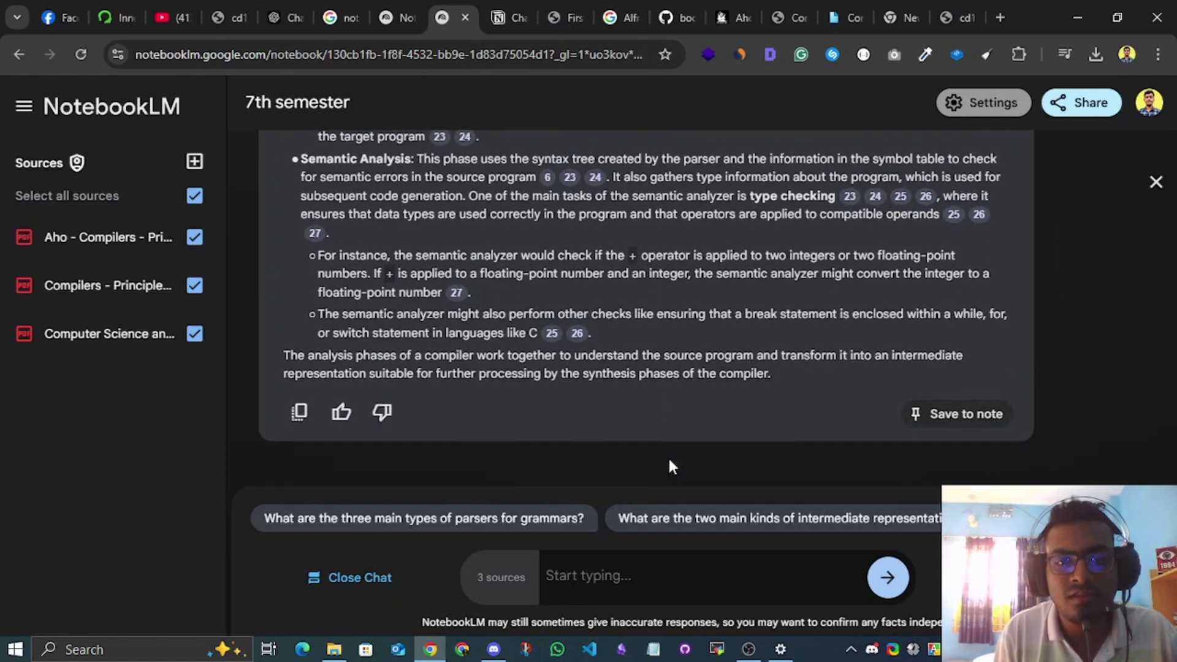
scroll(668, 459, "up", 5)
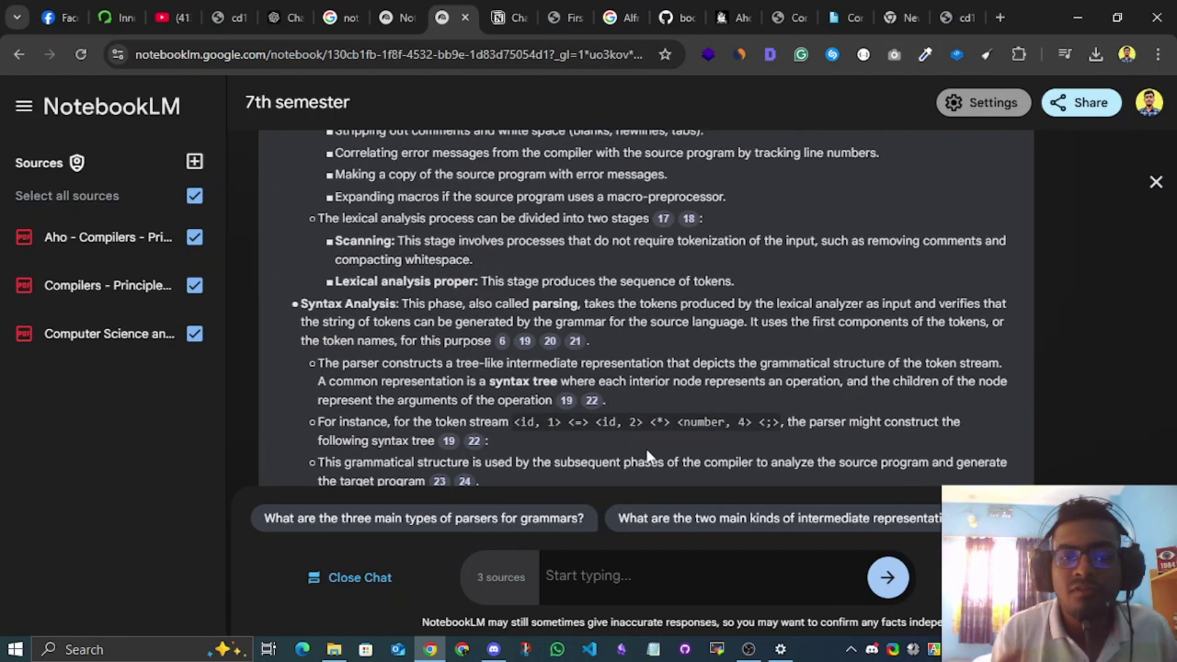
scroll(648, 457, "up", 7)
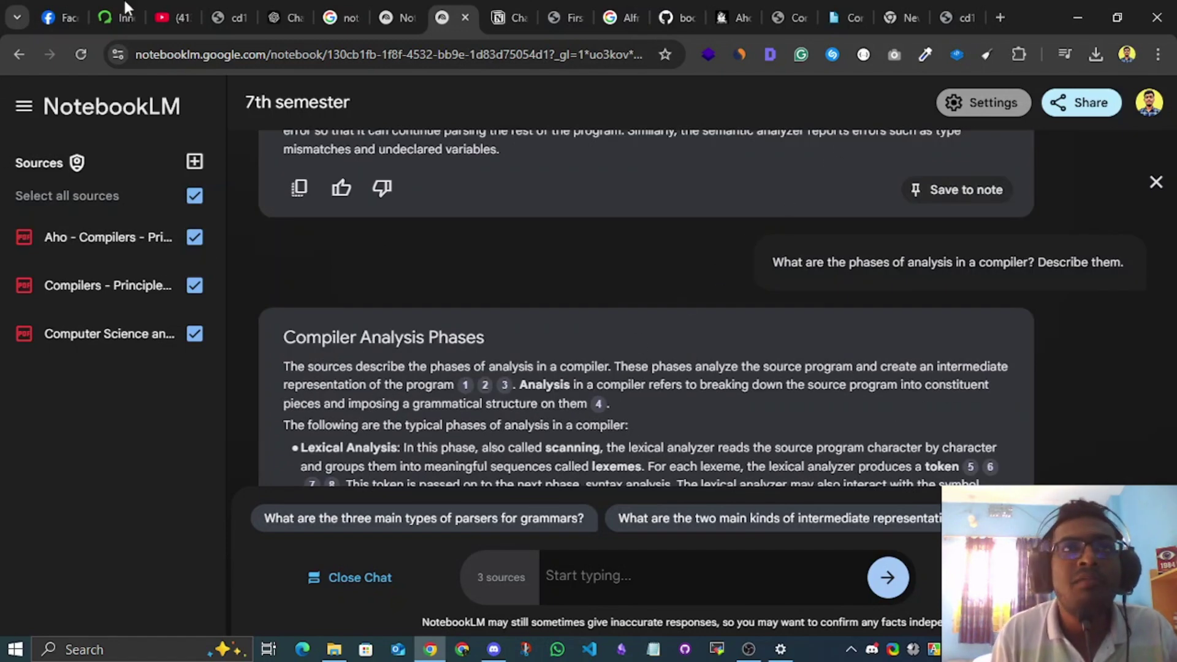
scroll(564, 382, "down", 10)
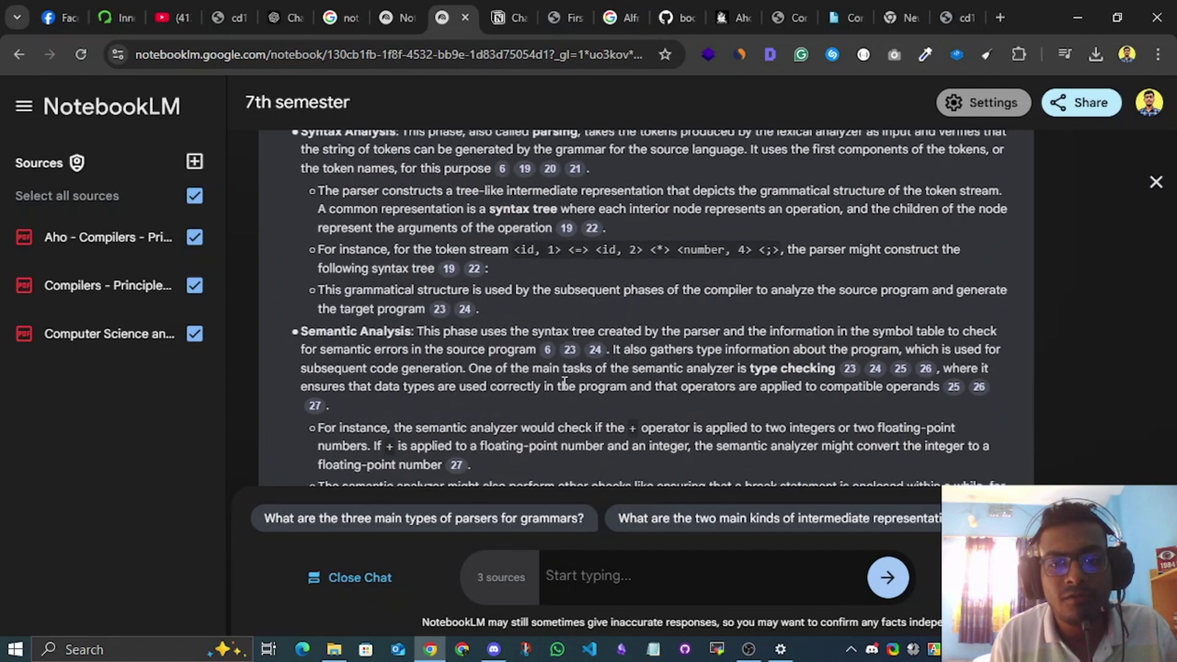
scroll(564, 382, "down", 5)
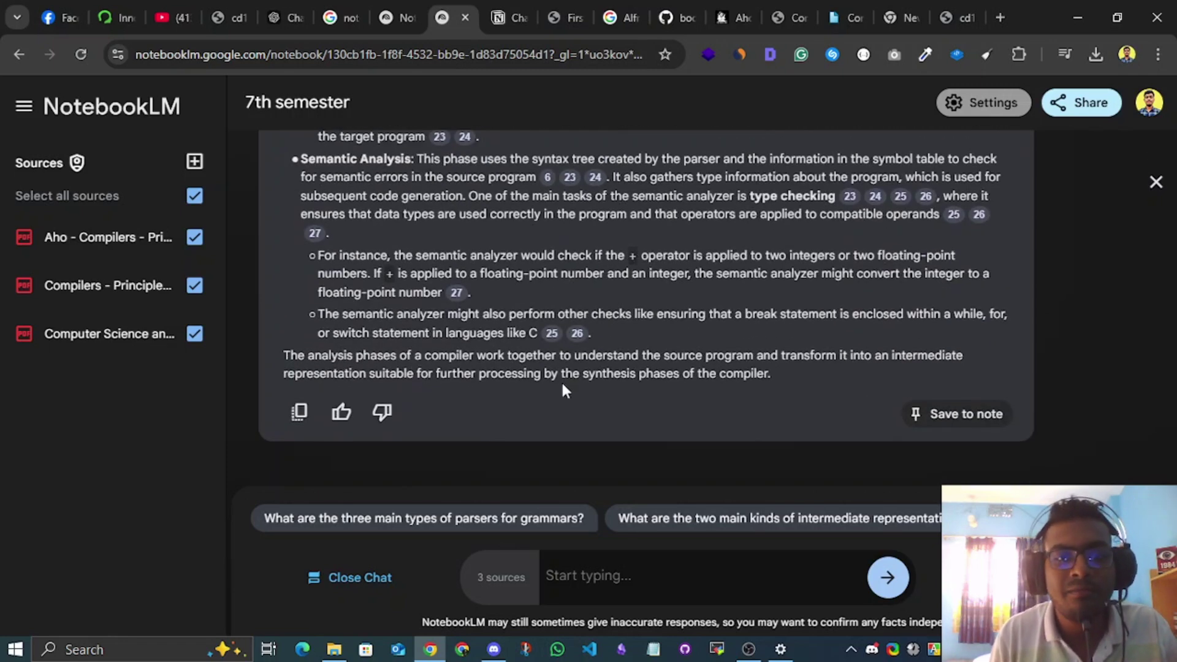
scroll(561, 380, "up", 9)
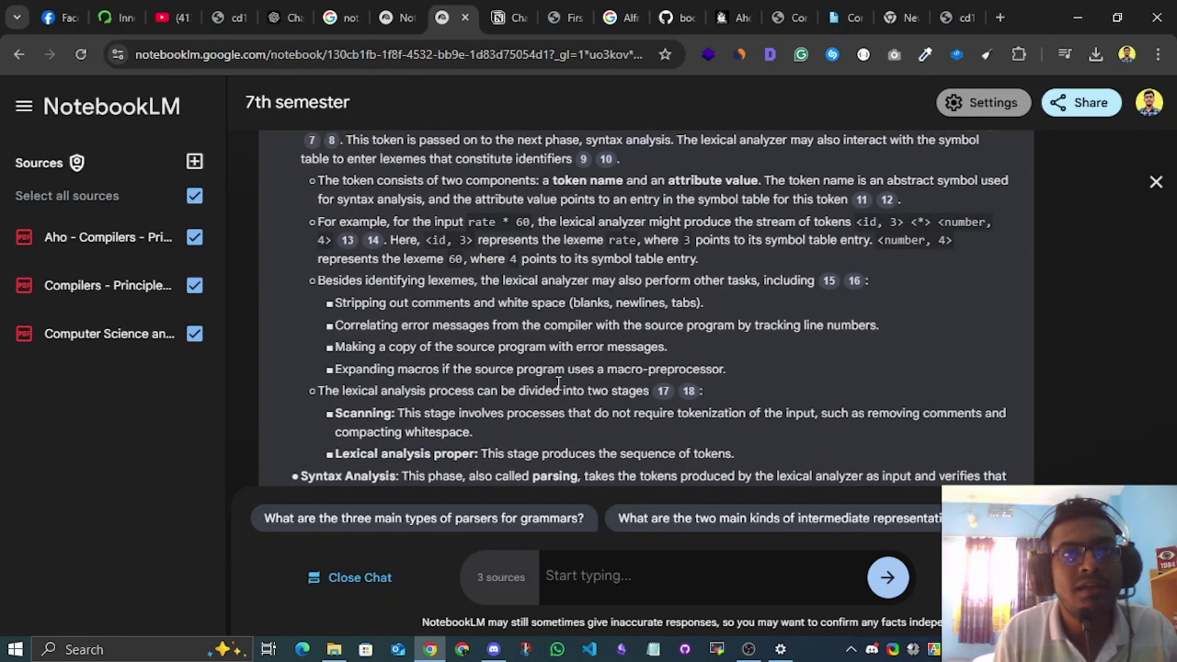
scroll(558, 384, "up", 3)
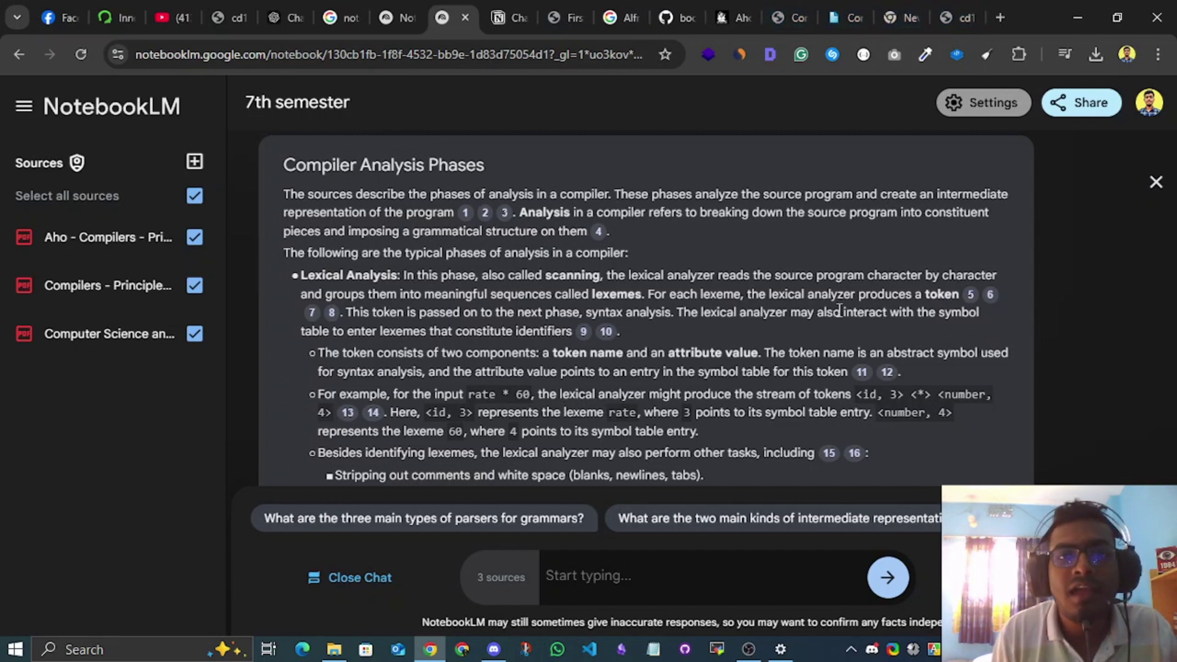
Step: Open perplexity.ai in a new tab via a Google search for 'perpl'
left_click(1003, 16)
type("per")
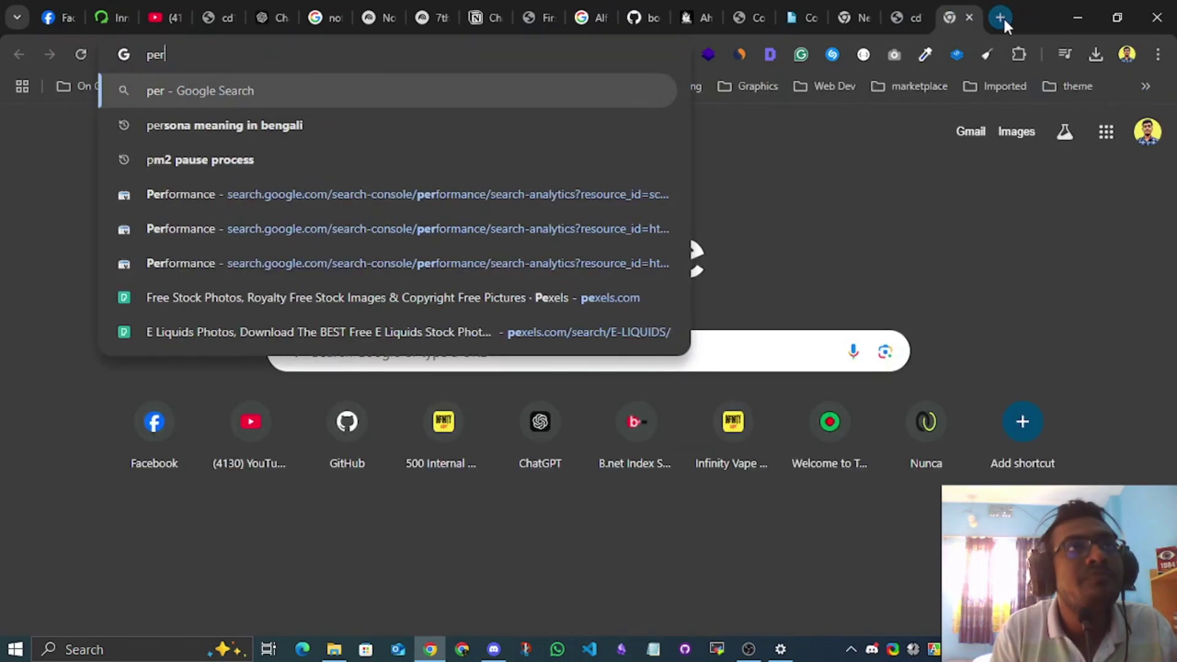
type("pl")
key("Return")
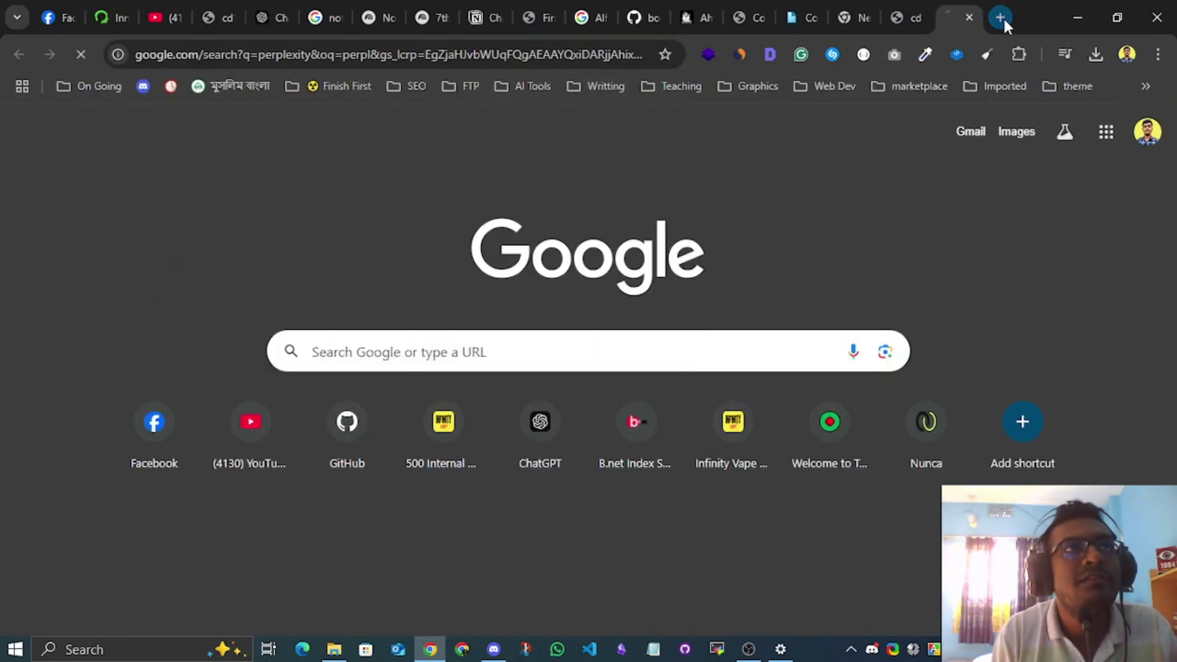
left_click(196, 265)
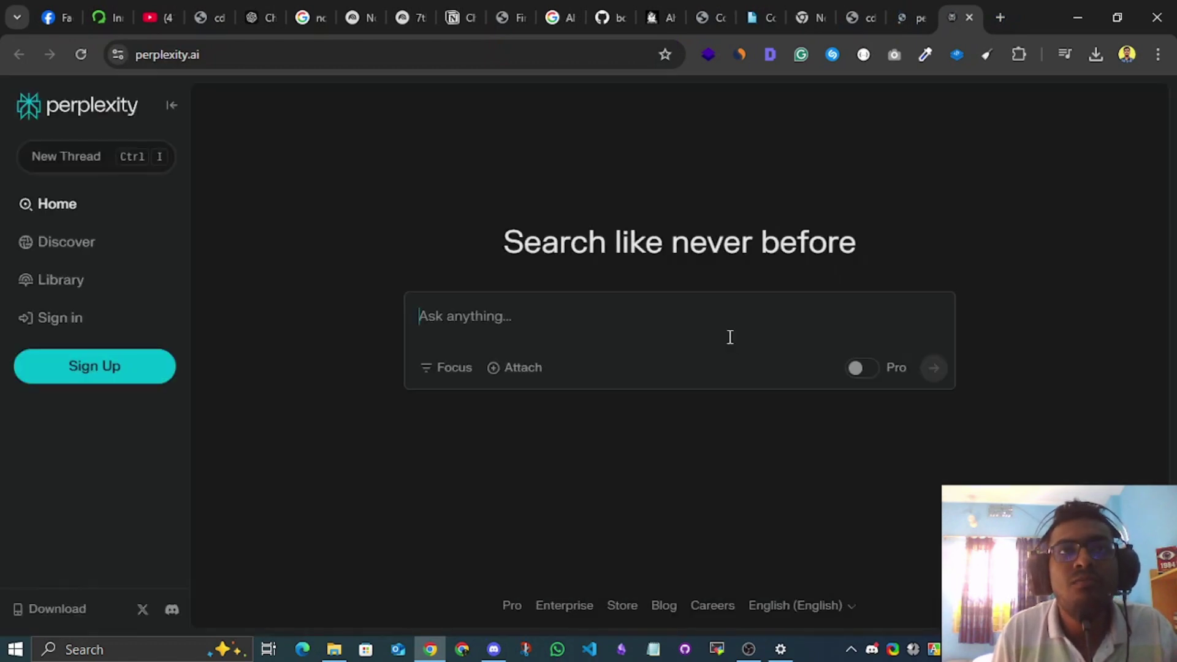
Step: Paste the phases-of-analysis question from clipboard history and submit it to Perplexity
left_click(579, 315)
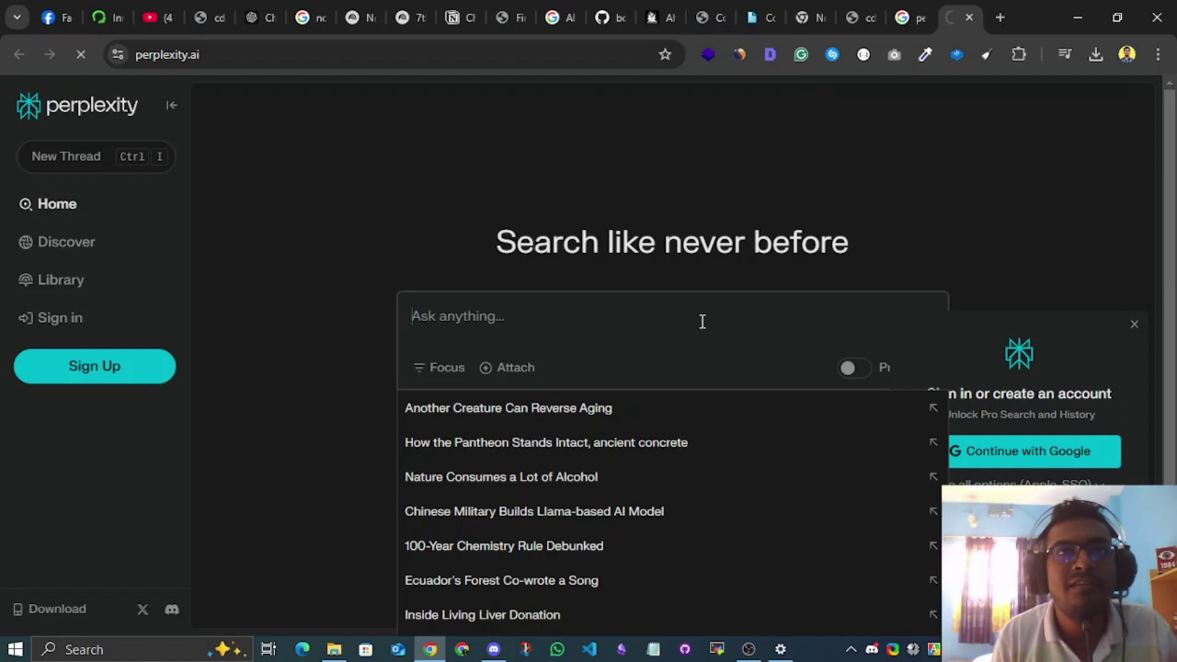
key("super+v")
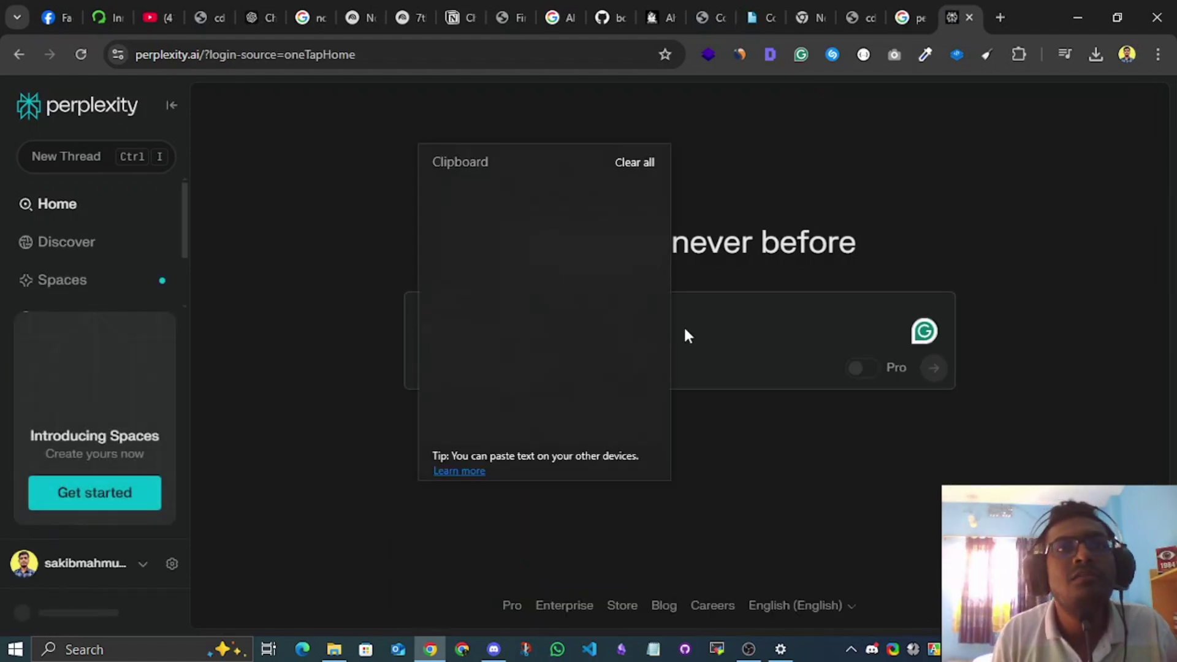
left_click(506, 211)
mouse_move(858, 365)
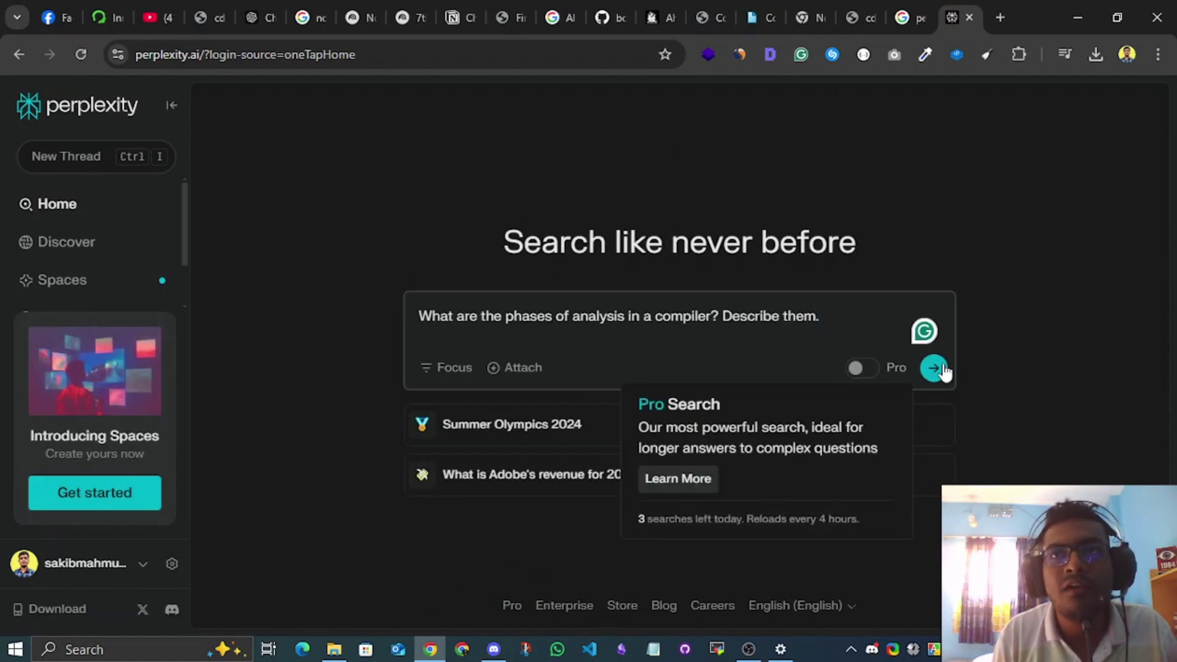
key("Return")
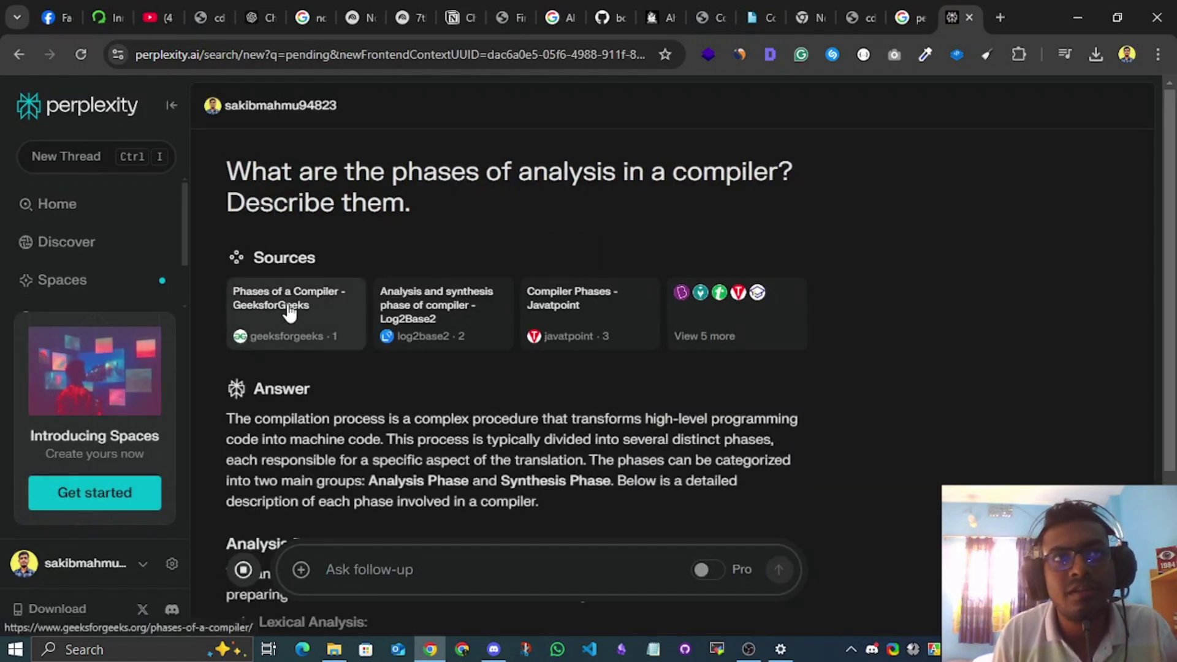
Step: Read Perplexity's sourced answer and its related follow-up questions
mouse_move(309, 311)
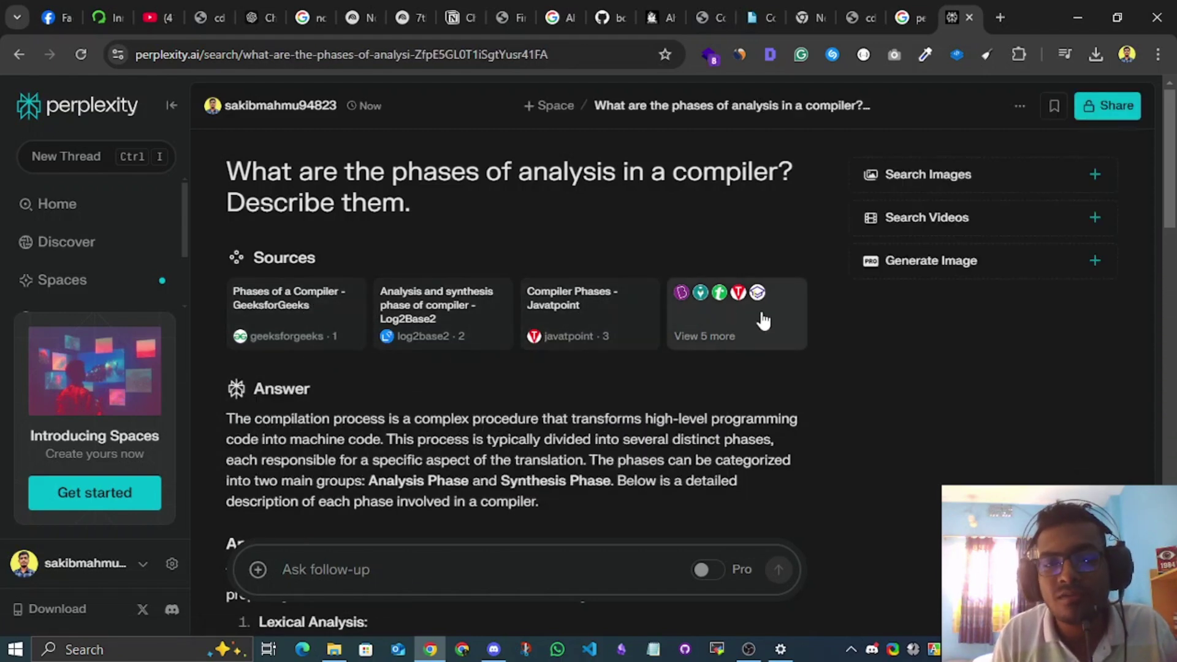
scroll(761, 322, "down", 2)
scroll(757, 313, "down", 14)
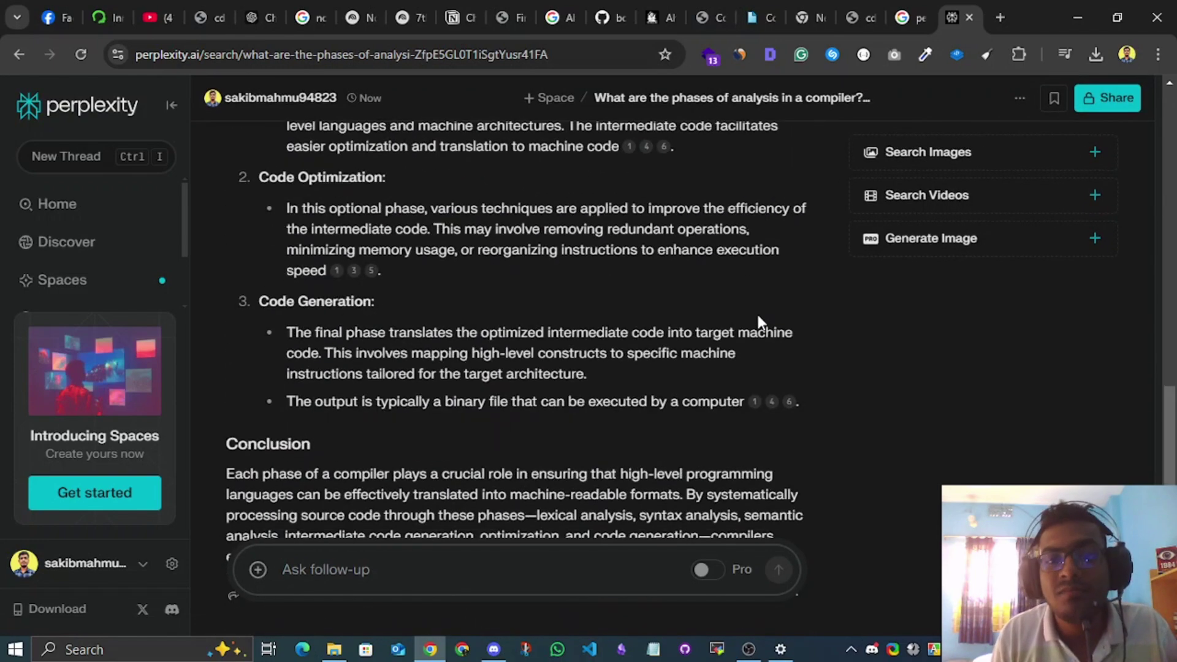
scroll(724, 319, "up", 15)
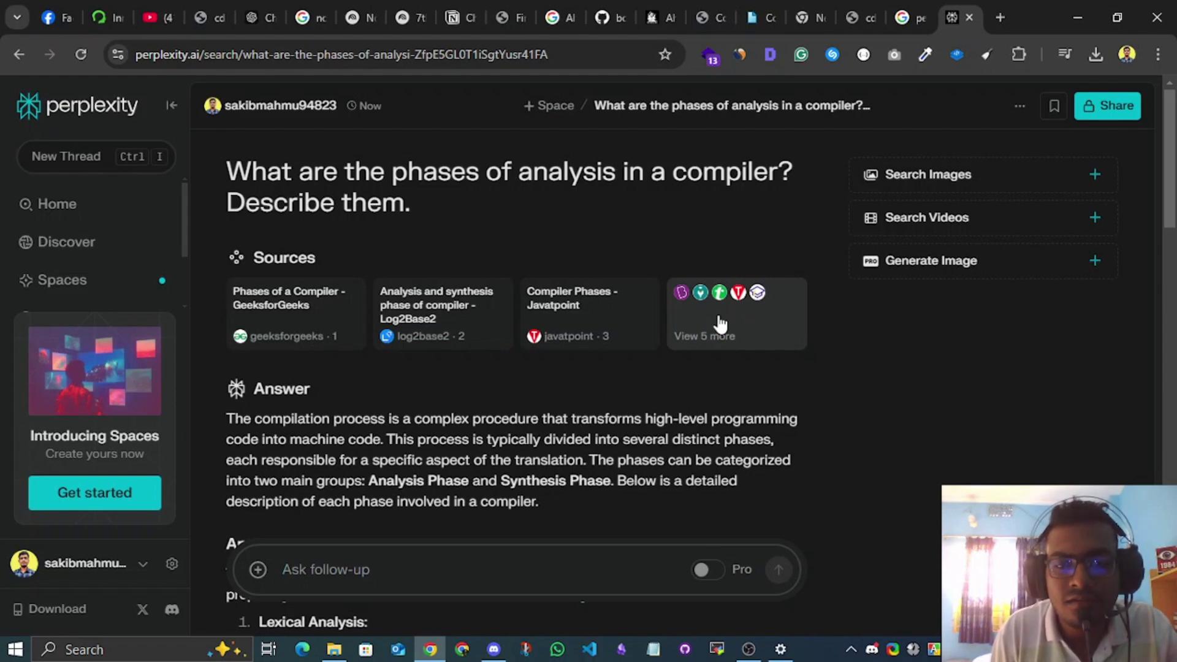
scroll(714, 326, "down", 12)
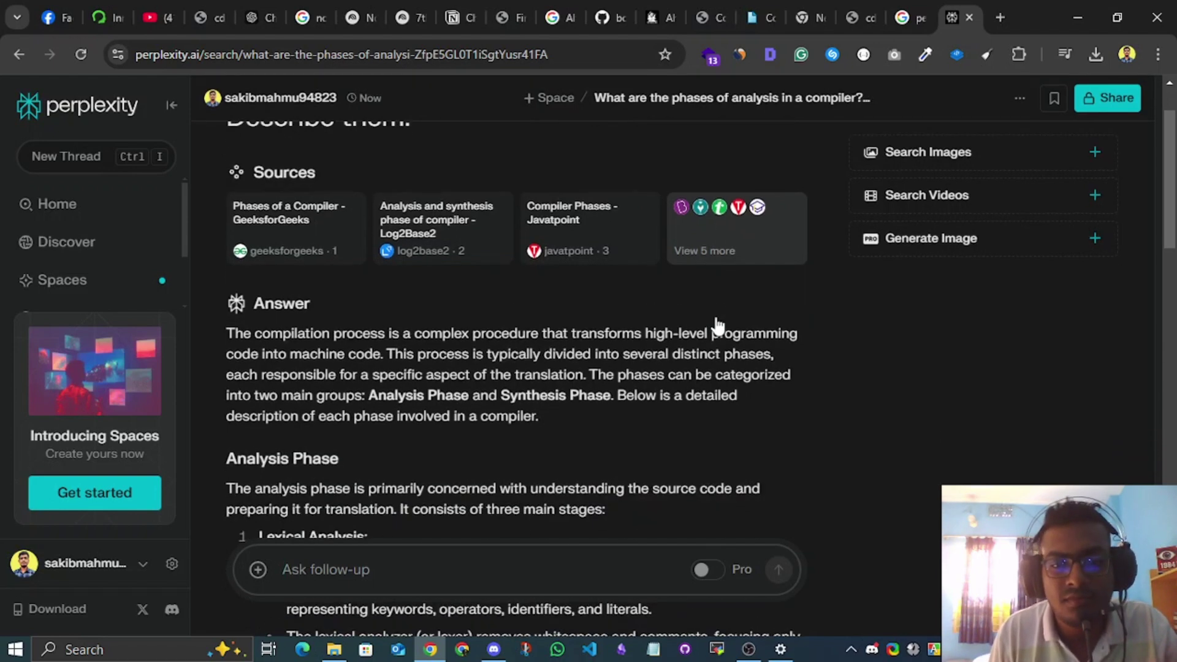
scroll(704, 331, "down", 12)
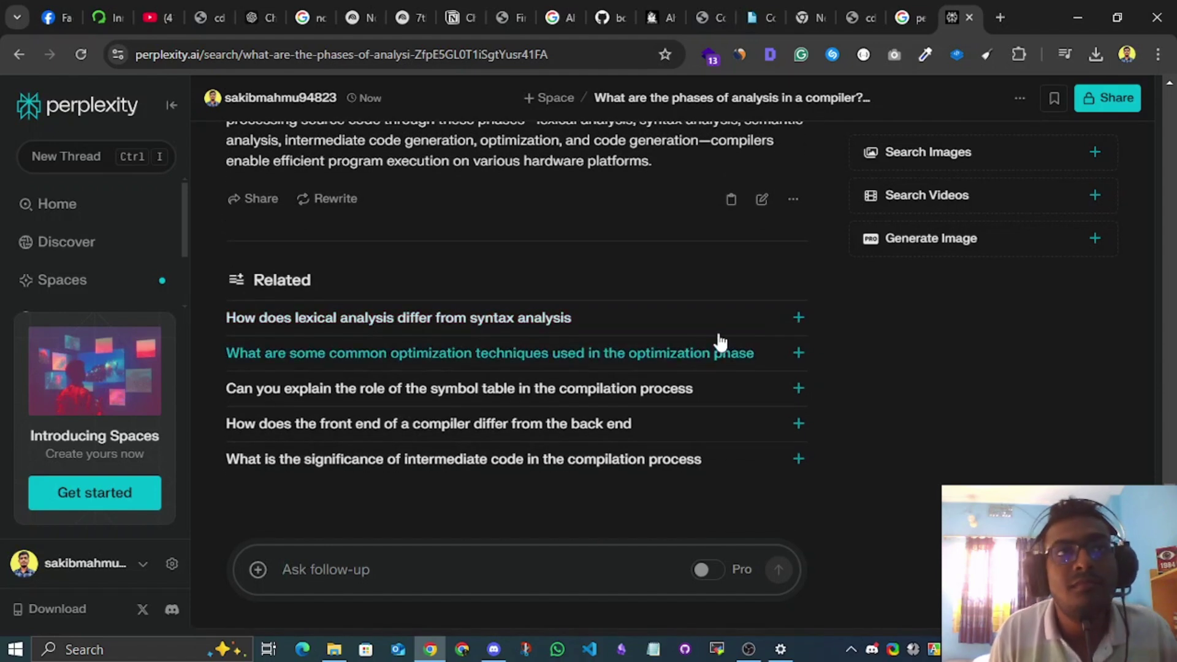
Step: Return to NotebookLM's Compiler Analysis Phases answer and scroll to its closing summary
left_click(405, 17)
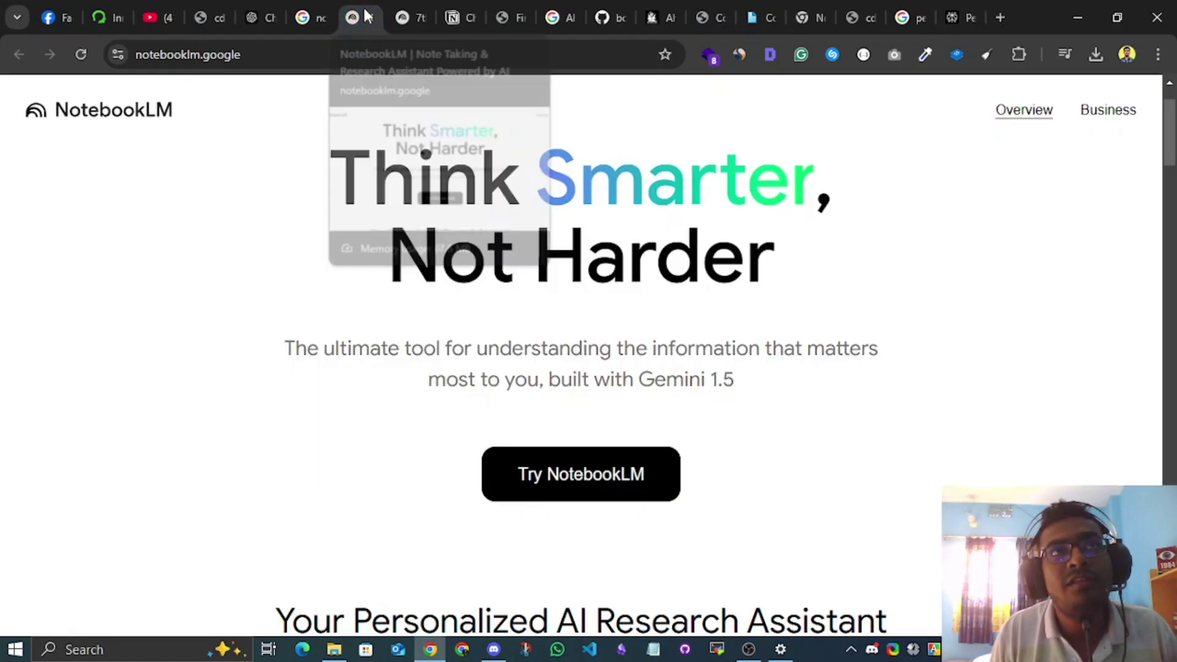
scroll(743, 301, "down", 10)
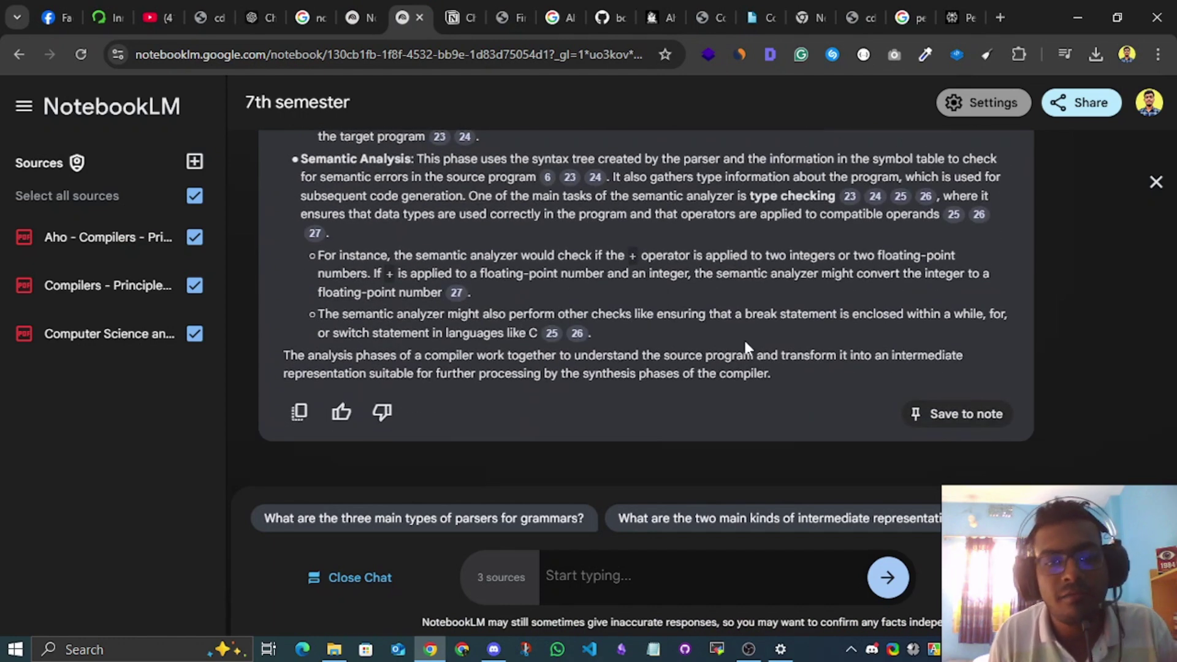